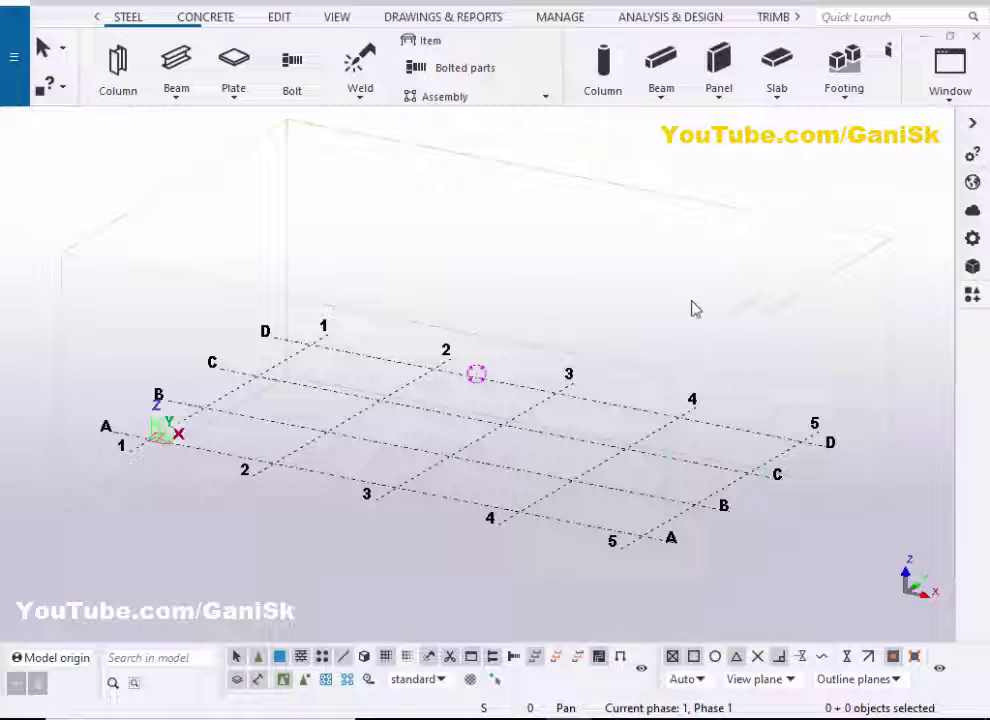
Model a steel beam along gridline 2 from grid A to grid B
click(122, 18)
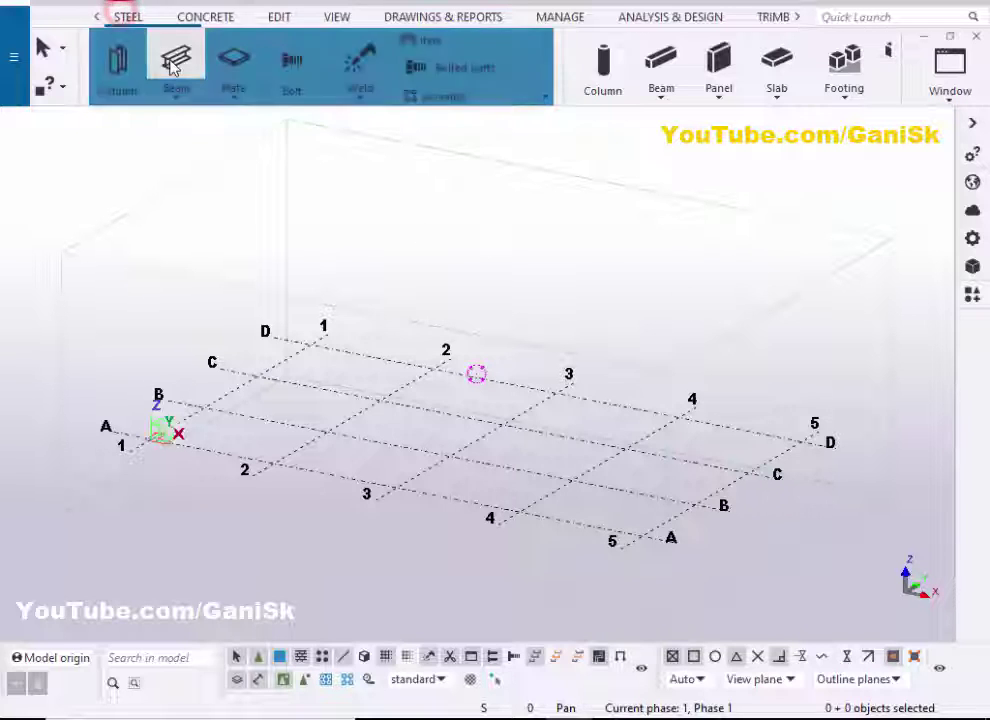
click(174, 66)
scroll(359, 424, up, 3)
scroll(300, 435, up, 2)
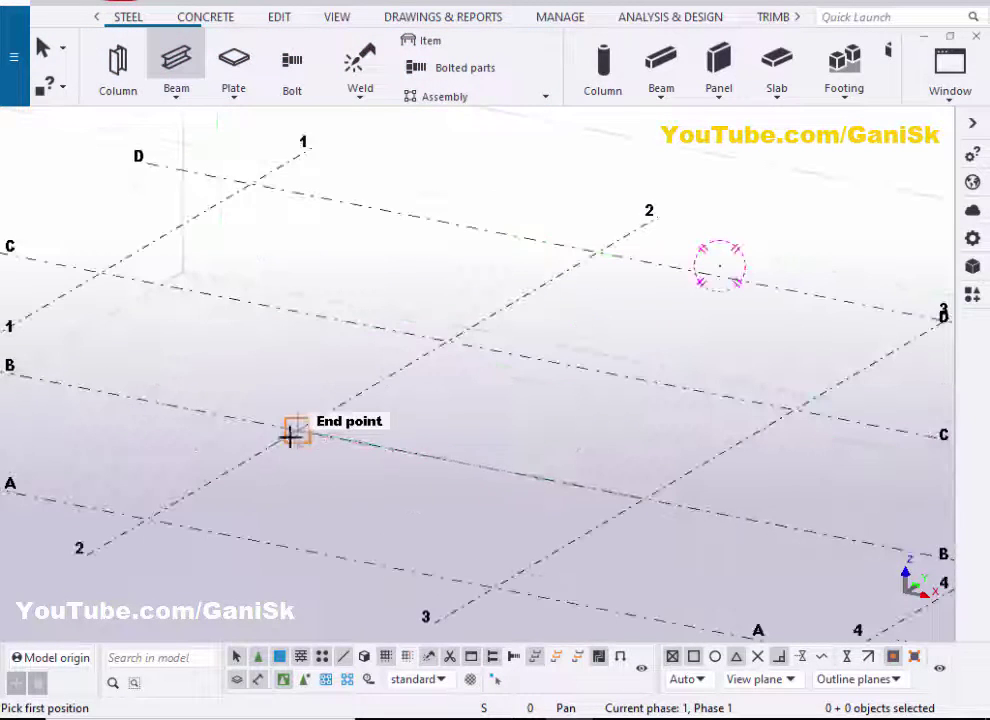
click(147, 518)
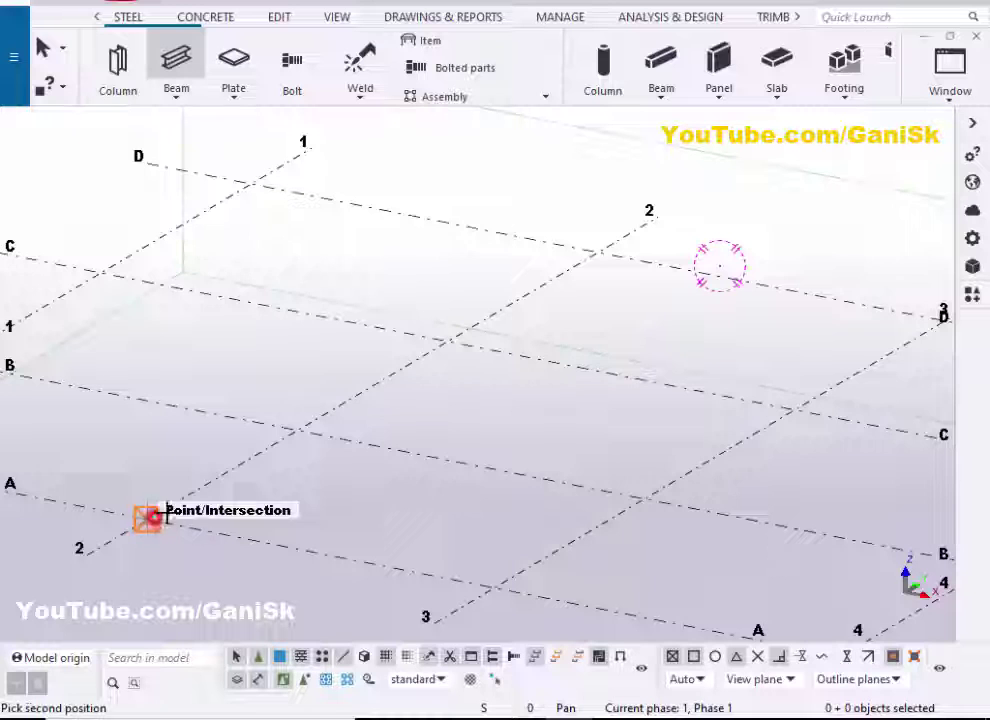
click(295, 429)
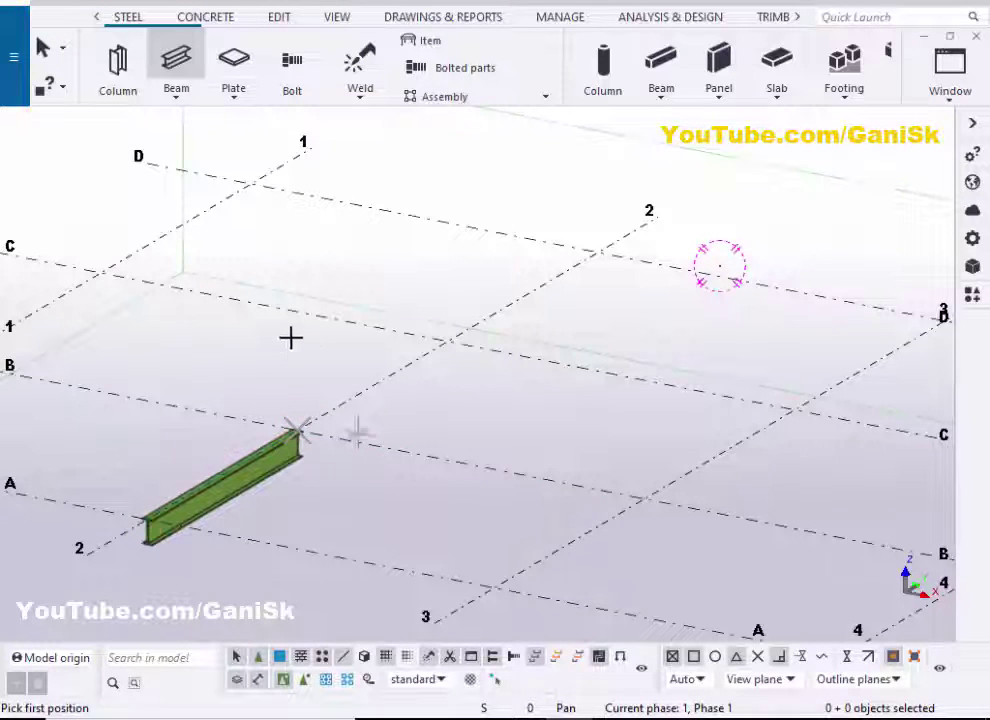
right_click(283, 289)
click(314, 304)
Change the gridline 2 beam's profile to W24X68 from the W24 I profiles in the profile catalog
scroll(402, 402, down, 3)
middle_drag(402, 402, 552, 370)
scroll(380, 438, up, 1)
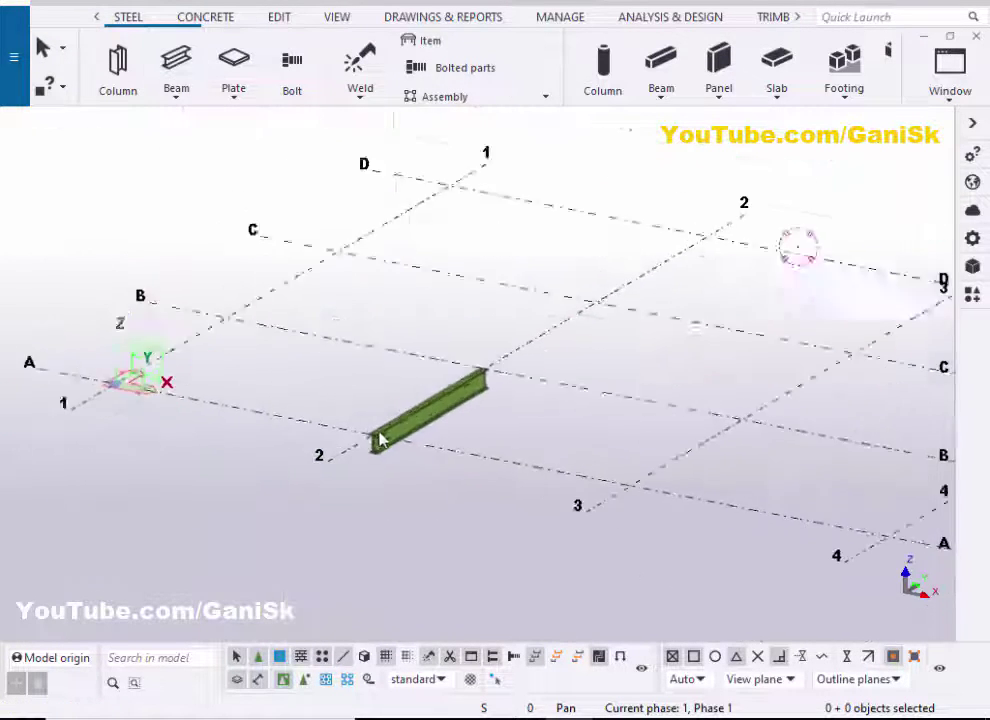
scroll(380, 437, up, 5)
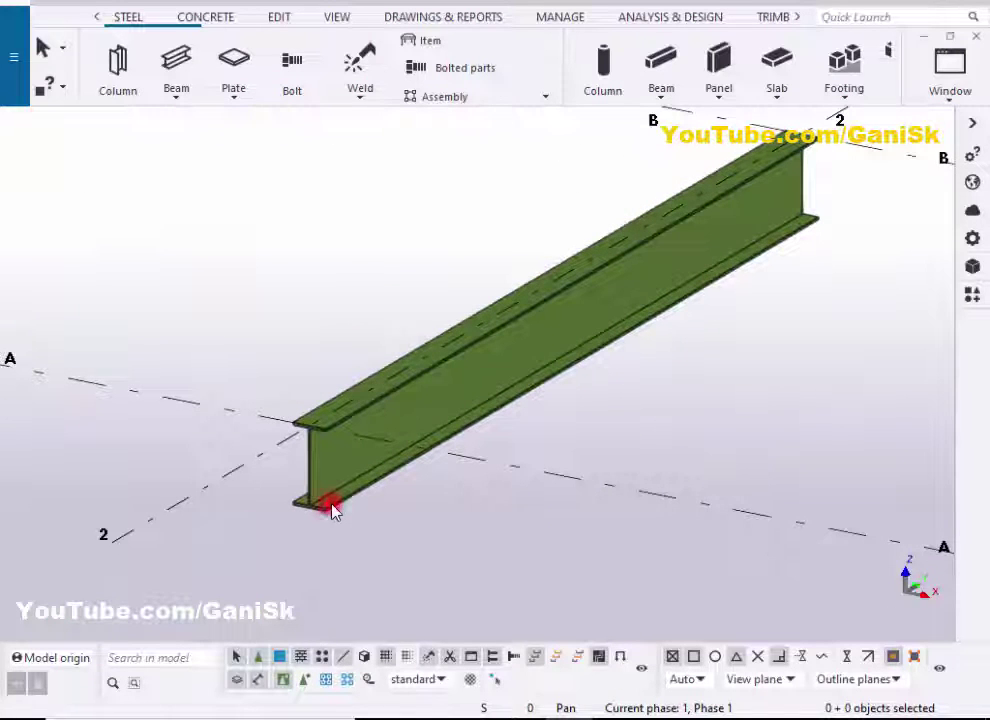
double_click(331, 510)
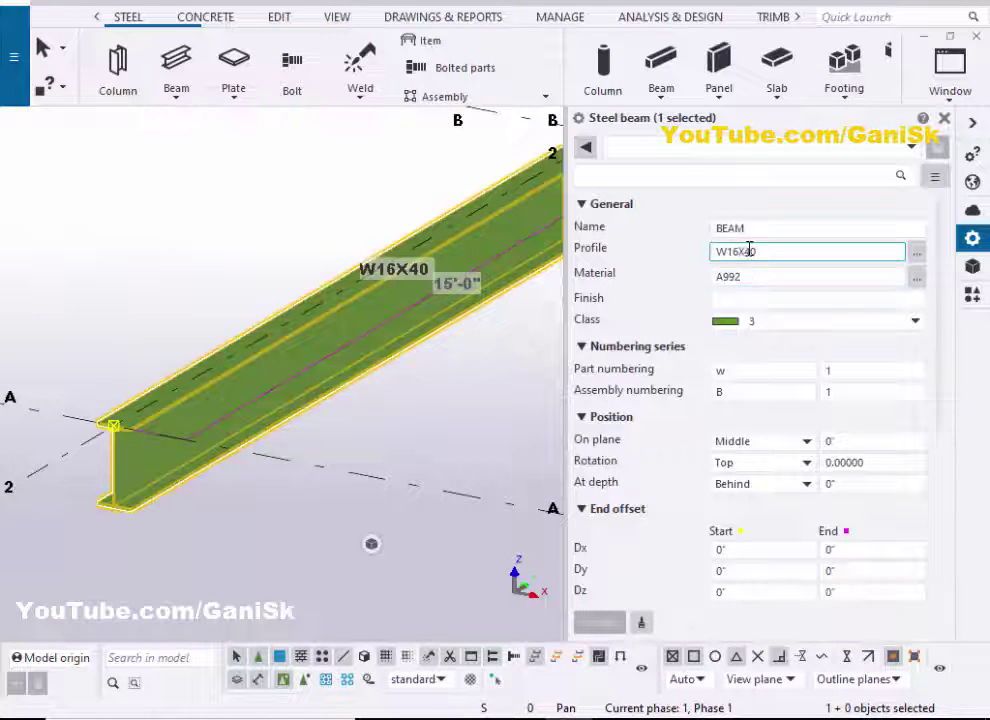
click(916, 256)
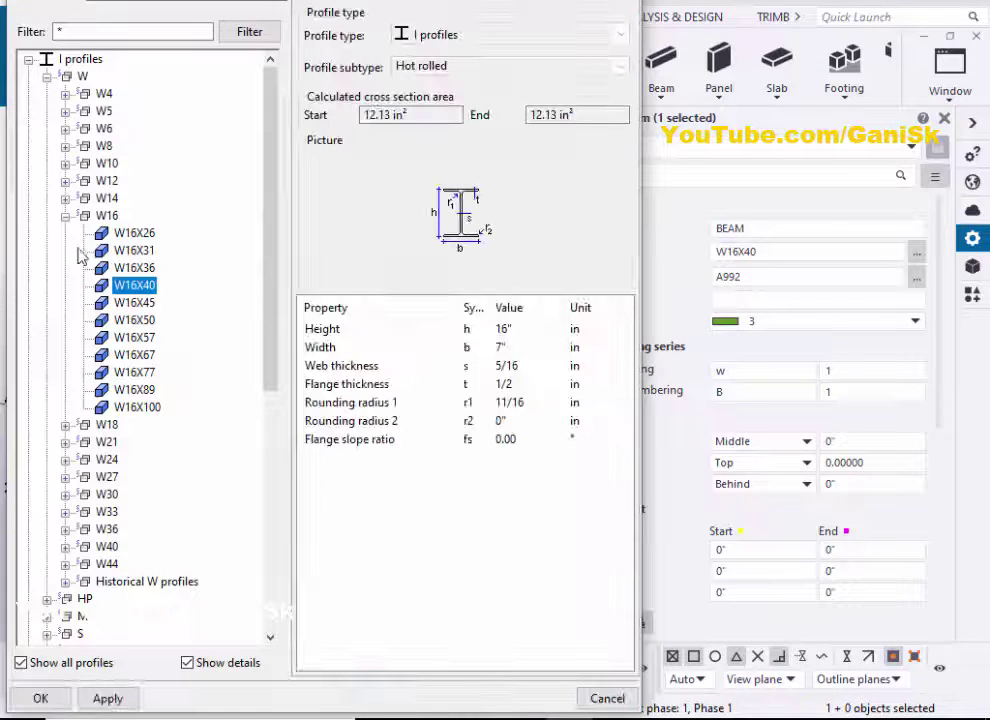
click(65, 216)
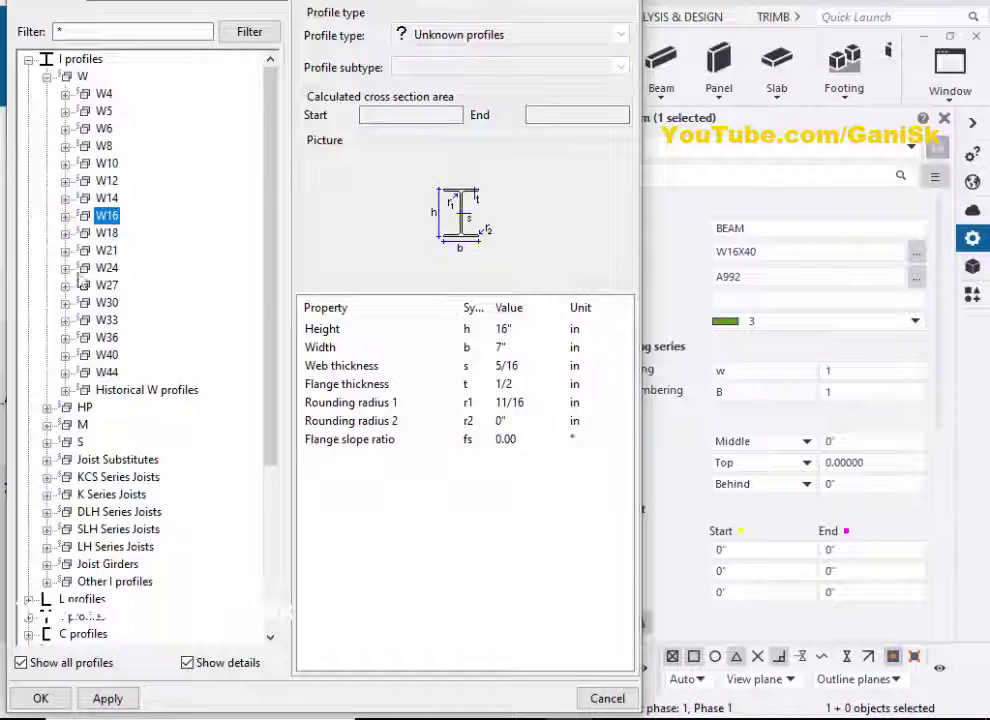
click(65, 269)
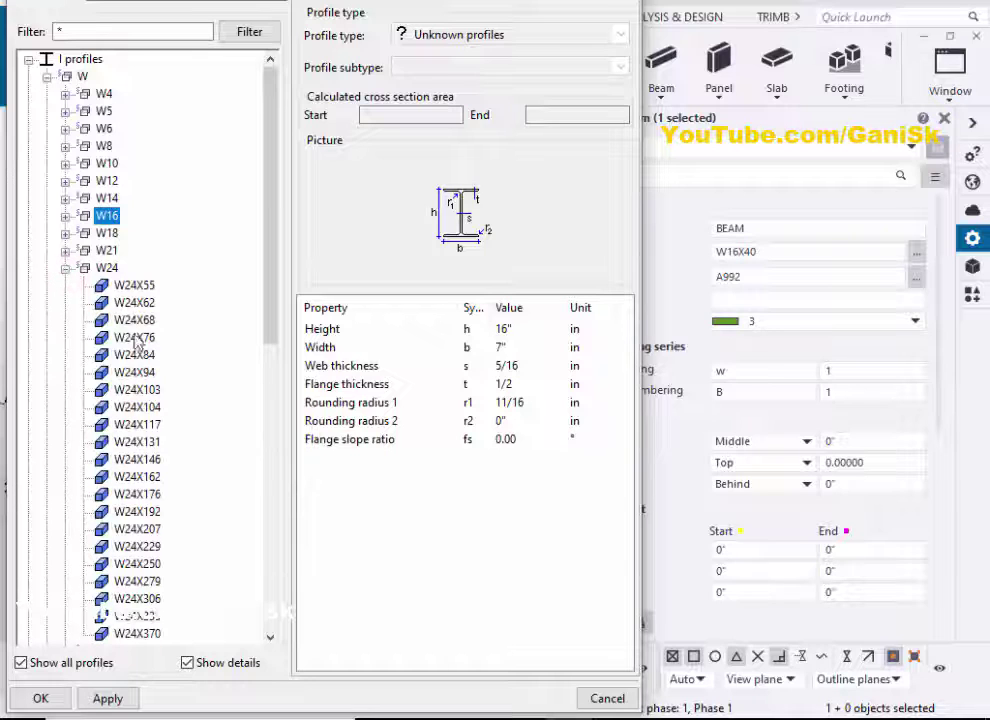
click(147, 320)
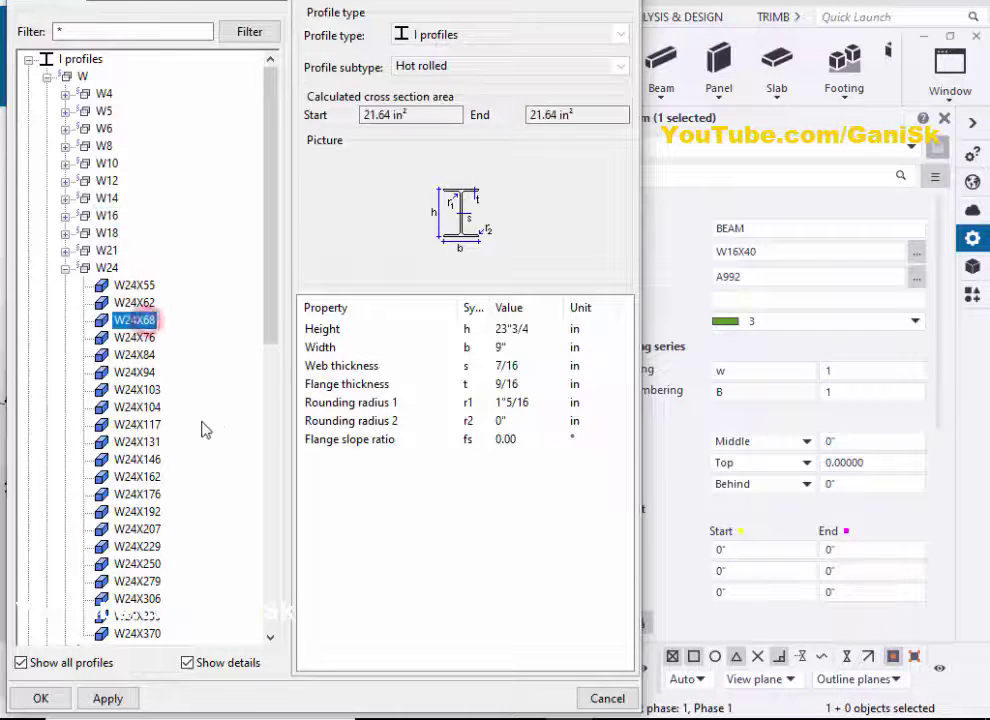
click(58, 700)
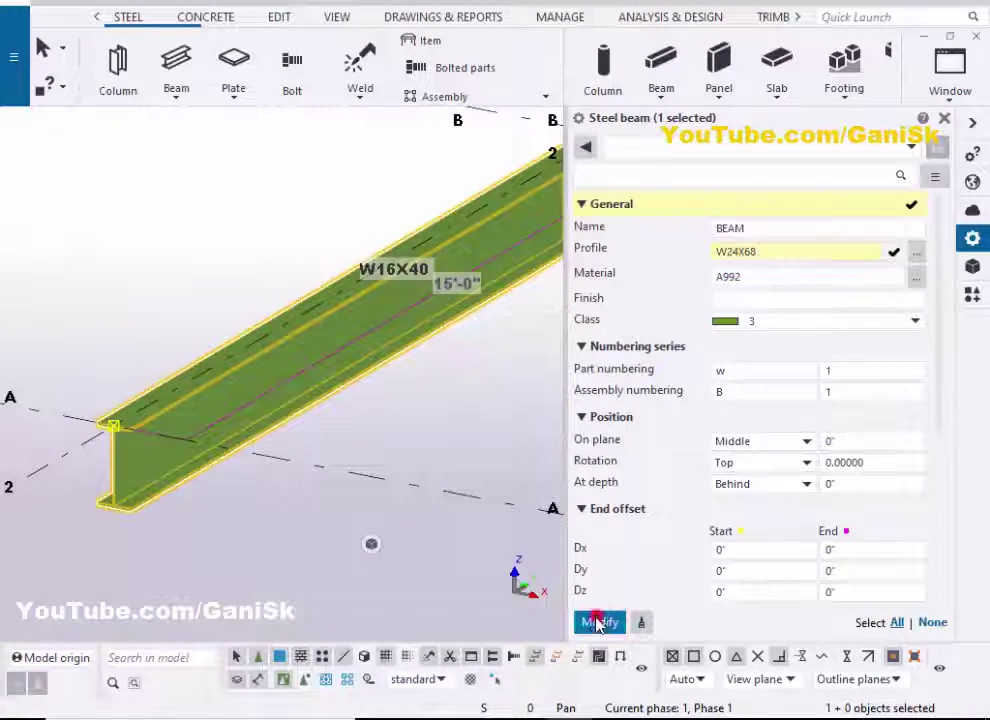
click(598, 622)
Inspect the modified gridline 2 beam and its profile entry, and close the beam properties
scroll(139, 488, down, 2)
middle_drag(242, 448, 243, 365)
scroll(249, 433, up, 2)
click(740, 252)
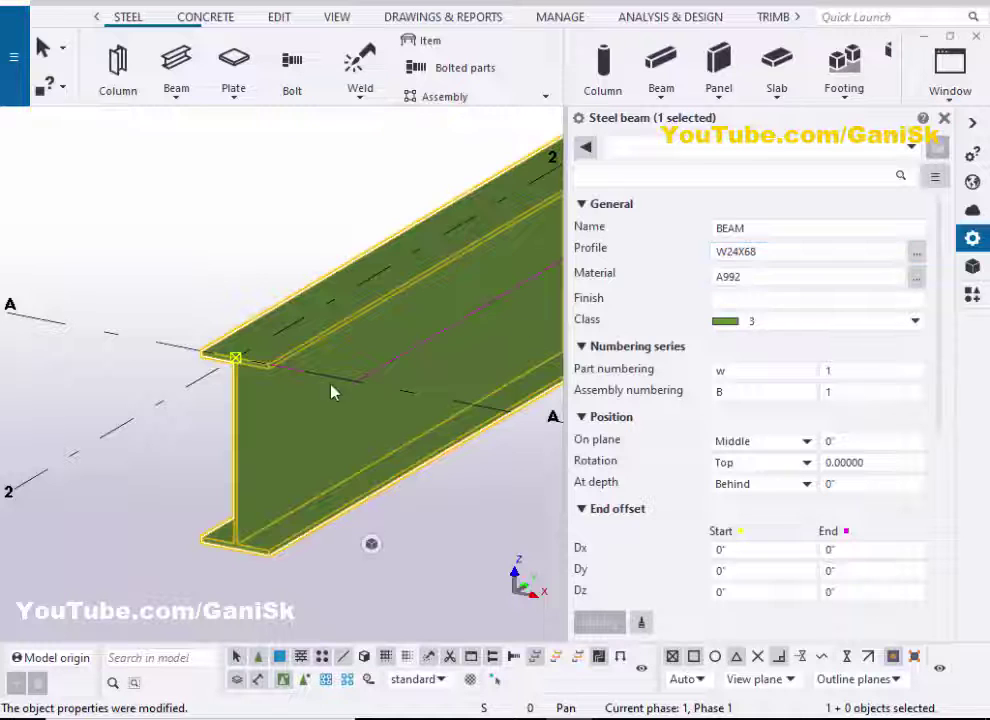
scroll(226, 431, down, 2)
middle_drag(323, 398, 314, 393)
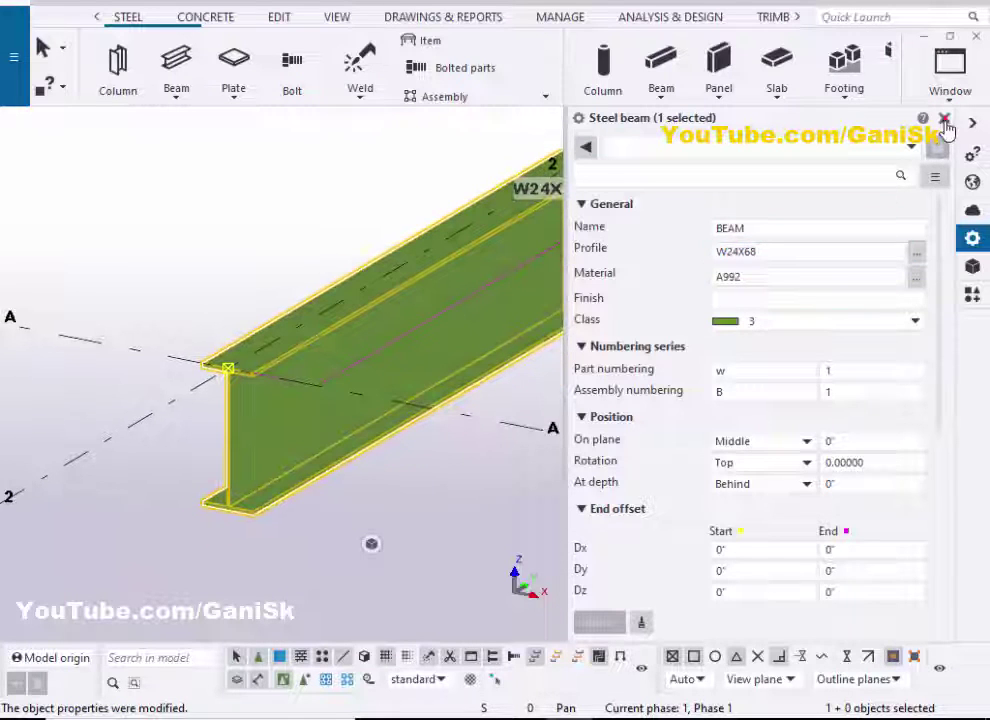
click(944, 119)
scroll(606, 290, down, 6)
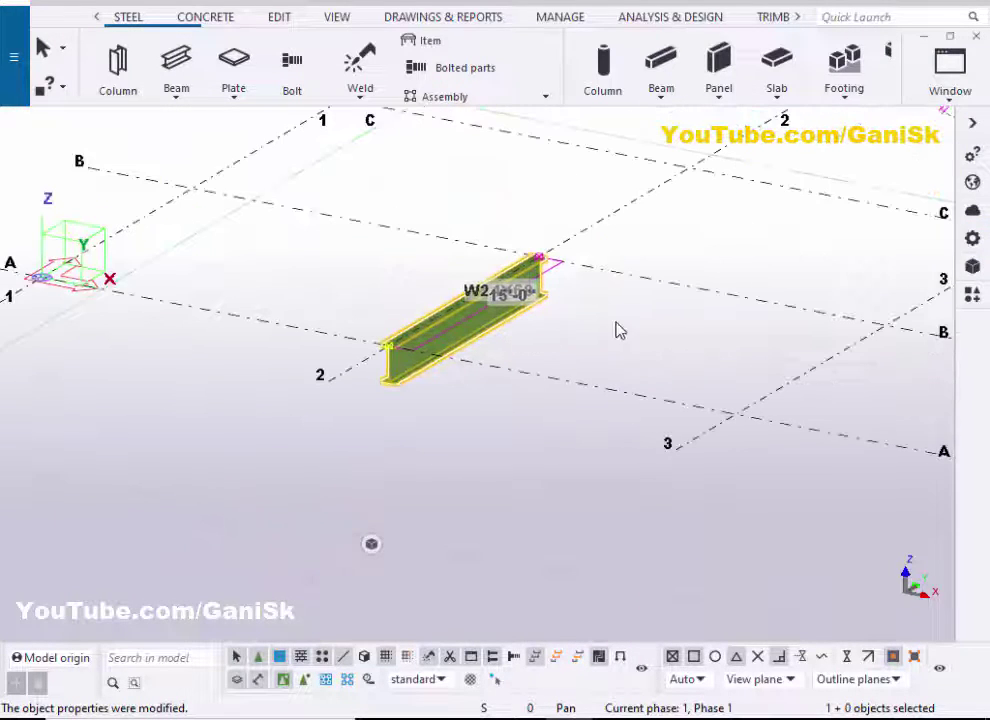
scroll(420, 365, up, 2)
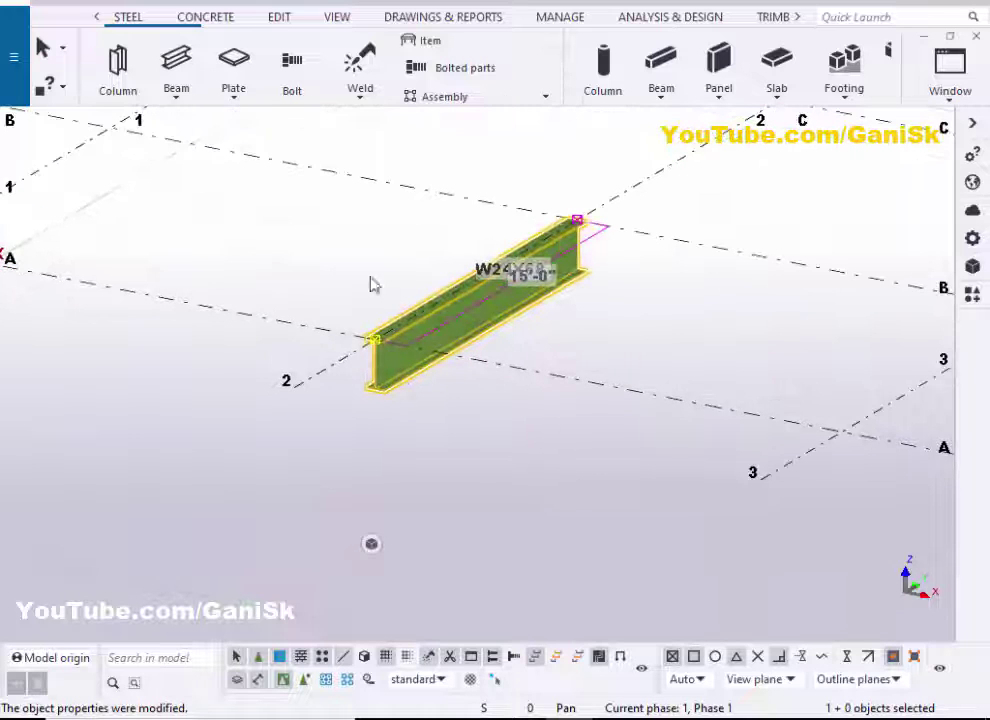
Model a second steel beam along gridline 3 from grid A to grid B
click(176, 62)
scroll(651, 340, down, 2)
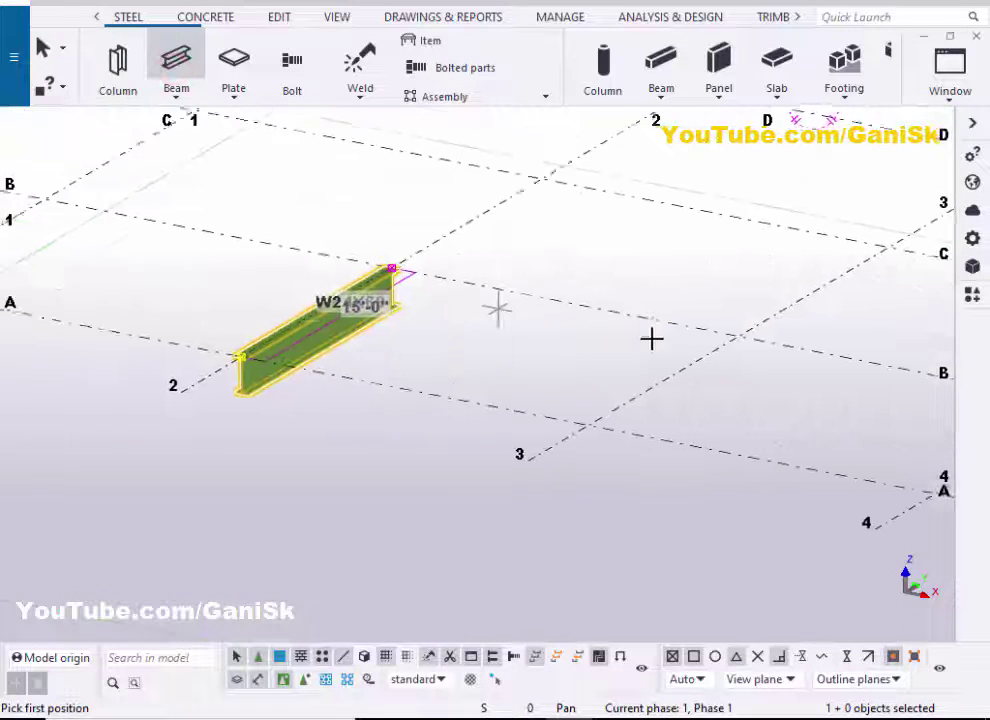
middle_drag(652, 338, 646, 340)
click(582, 431)
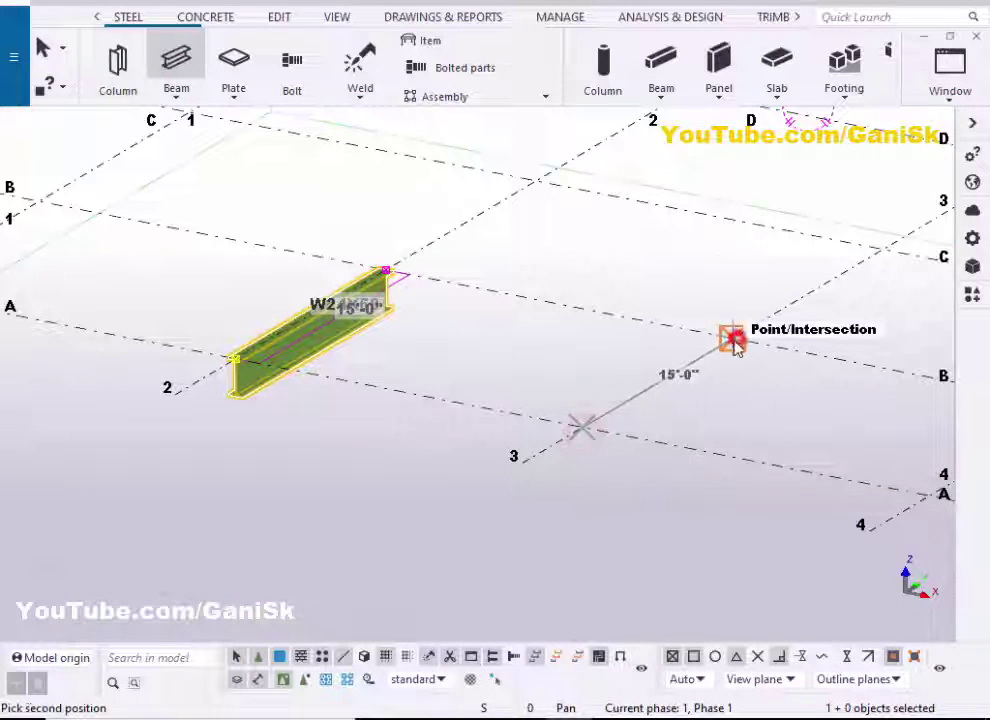
click(735, 343)
scroll(586, 433, up, 3)
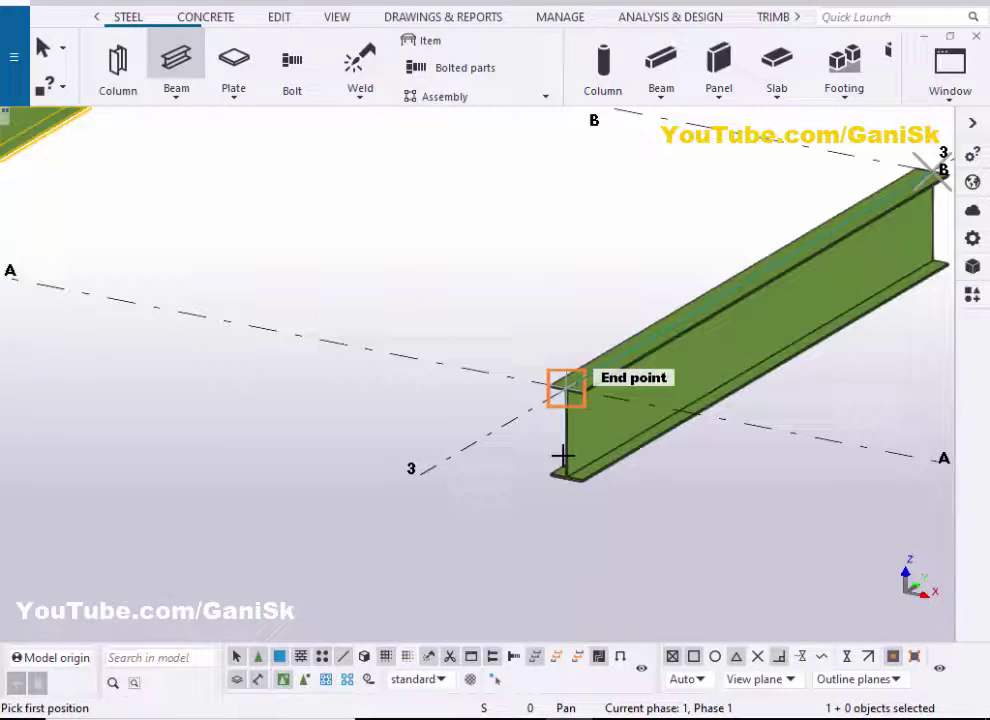
right_click(505, 186)
click(525, 194)
Check the profile and length labels of the beams on gridlines 3 and 2
scroll(591, 382, down, 3)
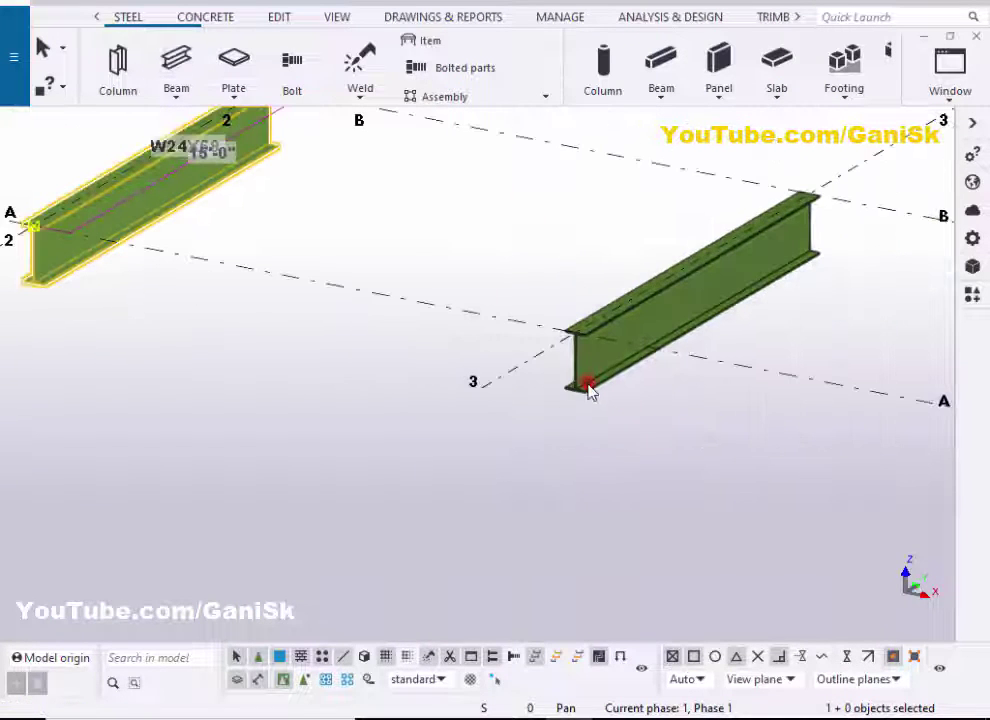
click(641, 347)
scroll(712, 272, up, 3)
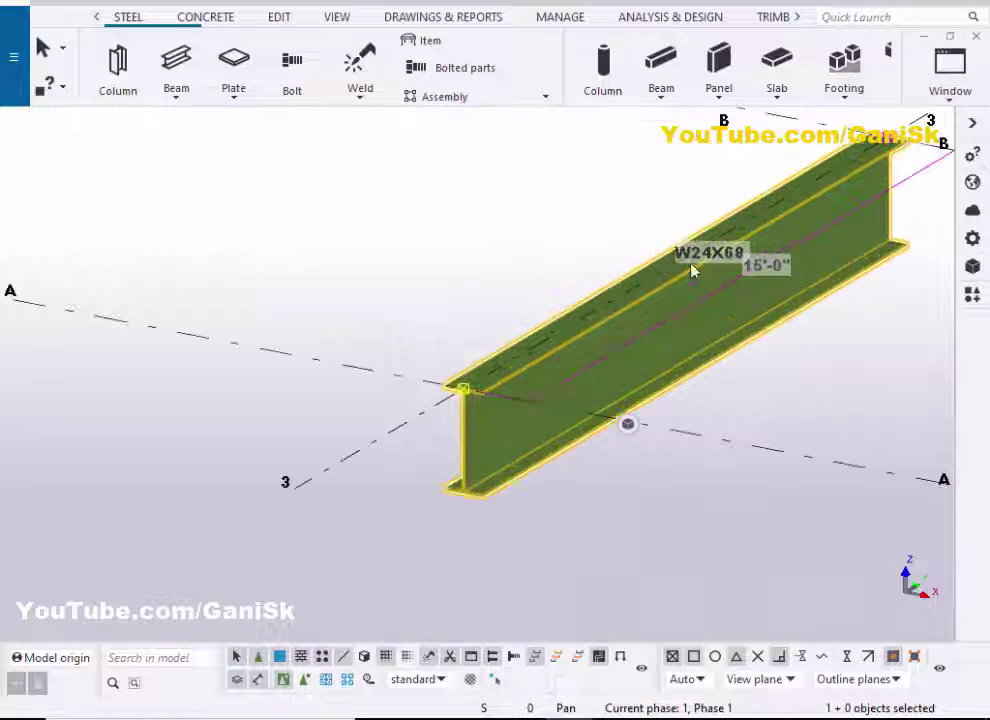
scroll(743, 266, down, 5)
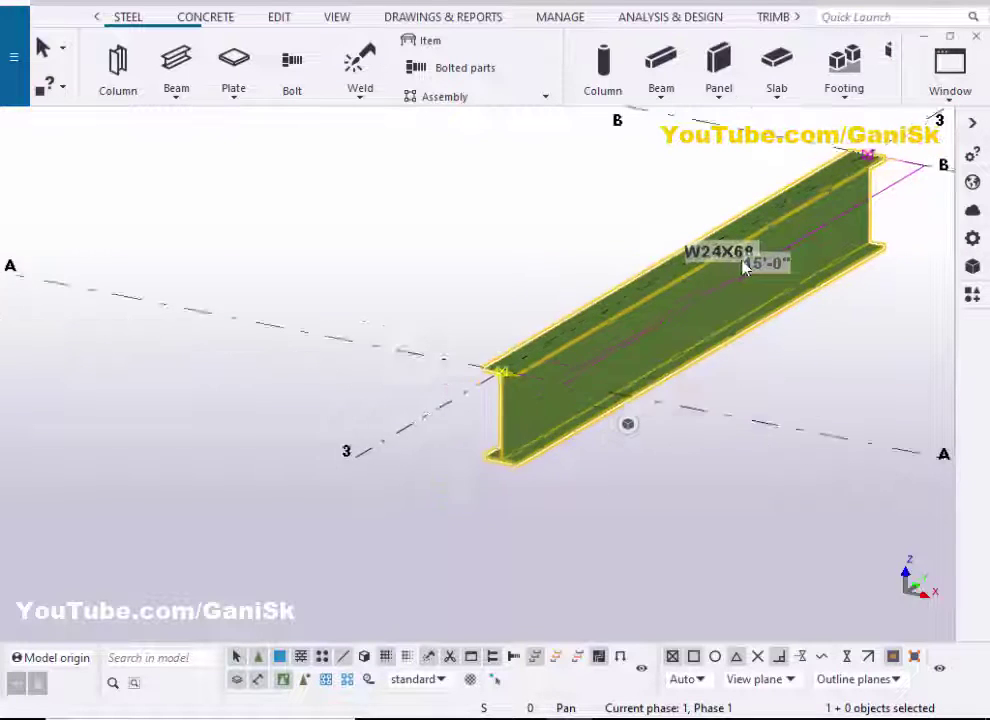
click(320, 238)
scroll(318, 234, up, 5)
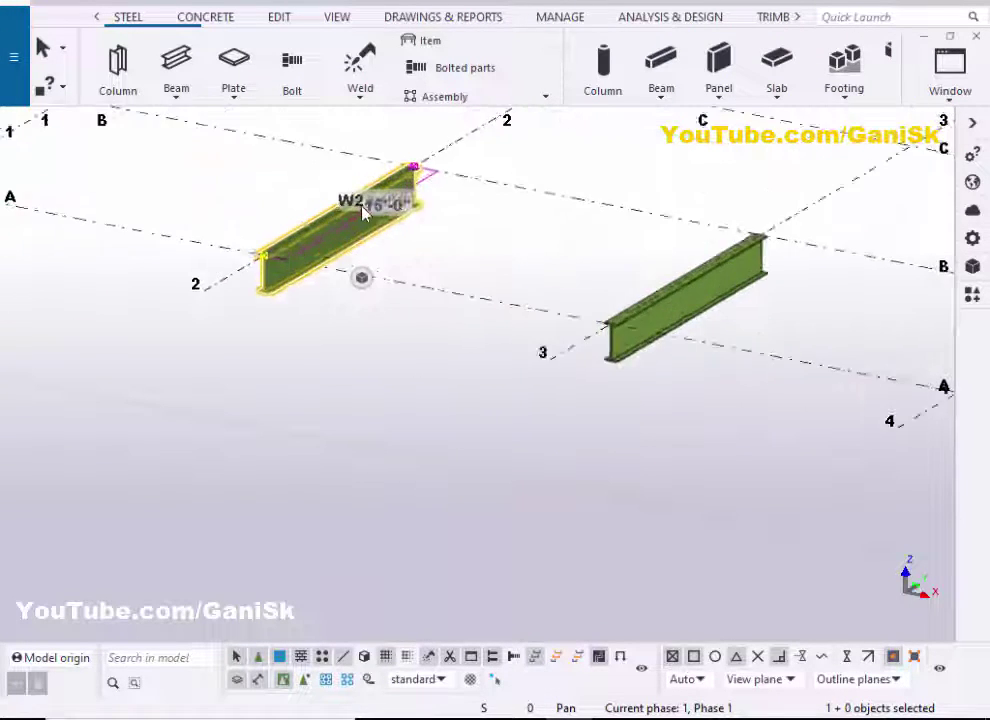
scroll(497, 272, down, 8)
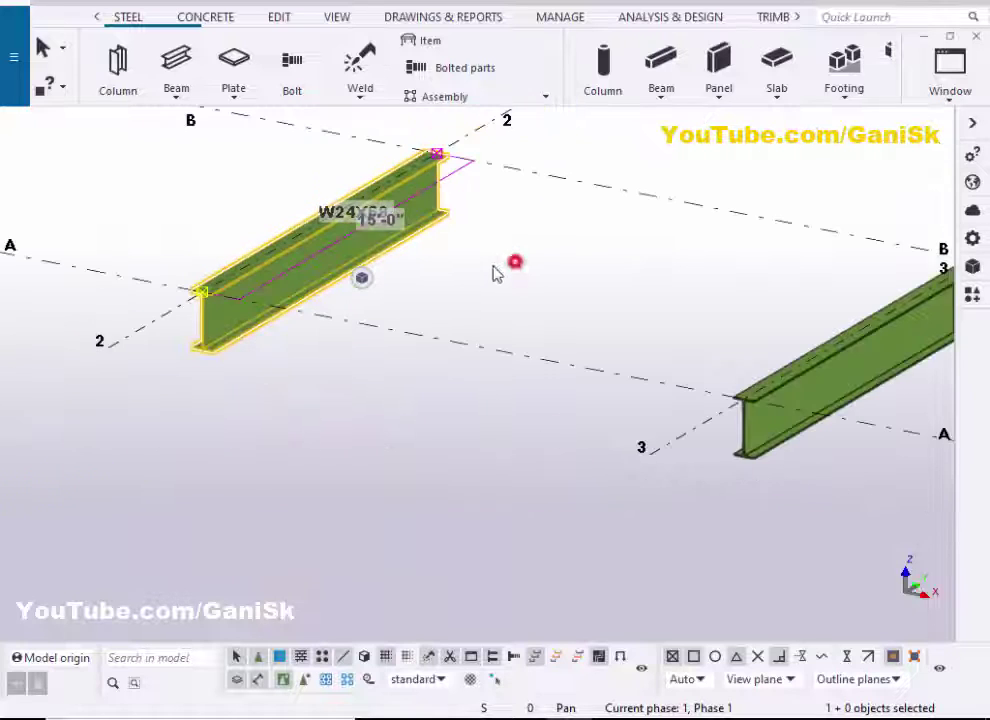
scroll(447, 278, up, 4)
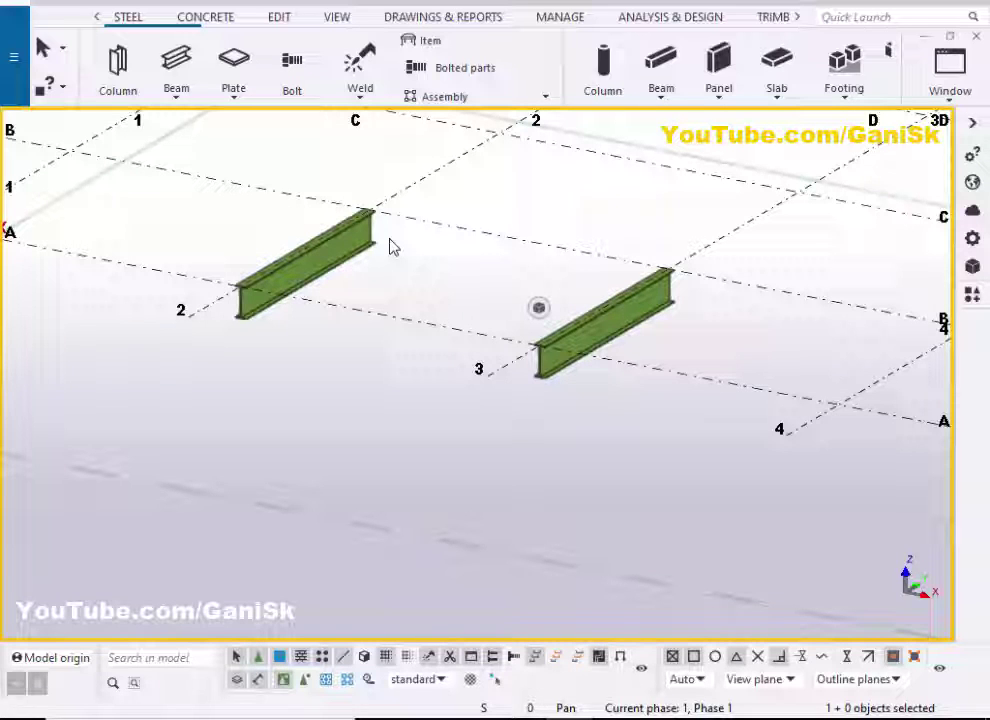
Search the applications and components catalog for "kicker"
click(972, 295)
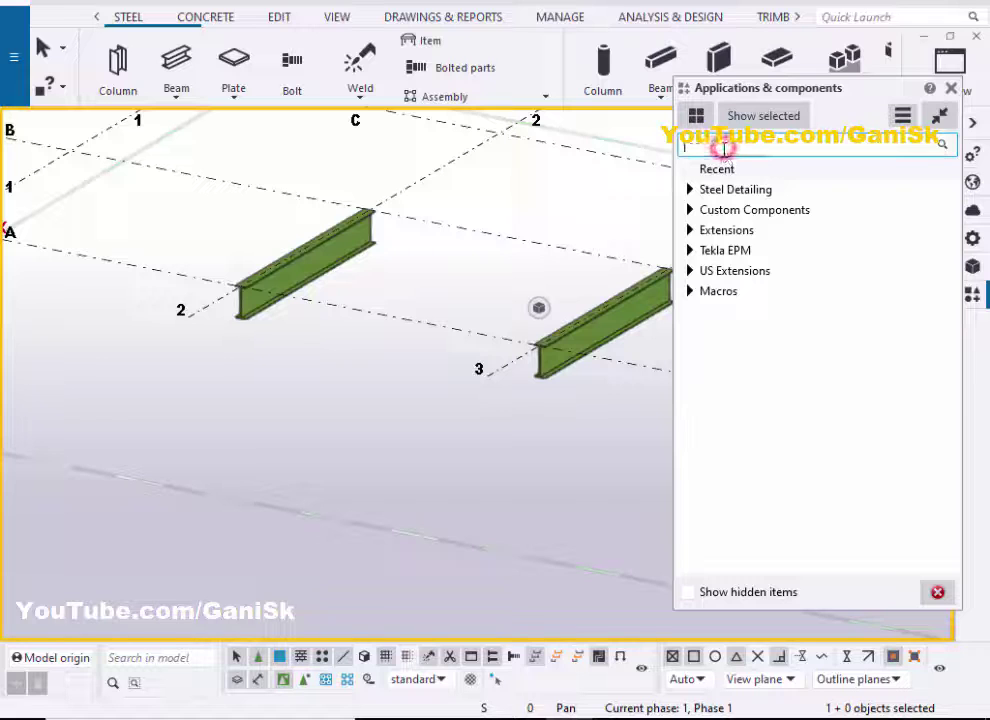
text(ki)
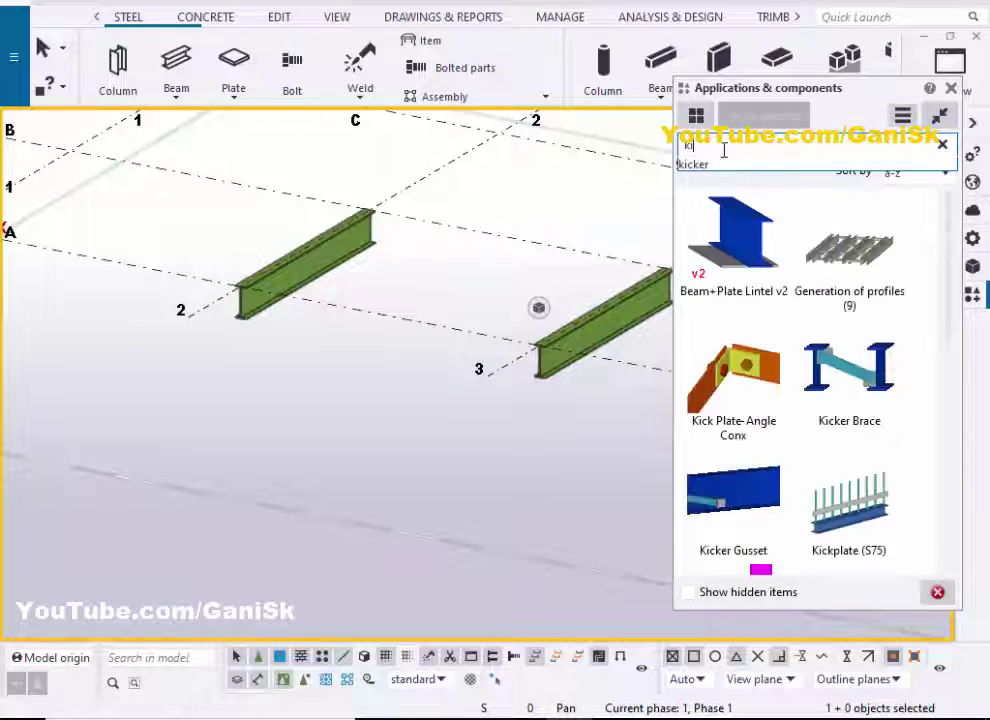
text(cker)
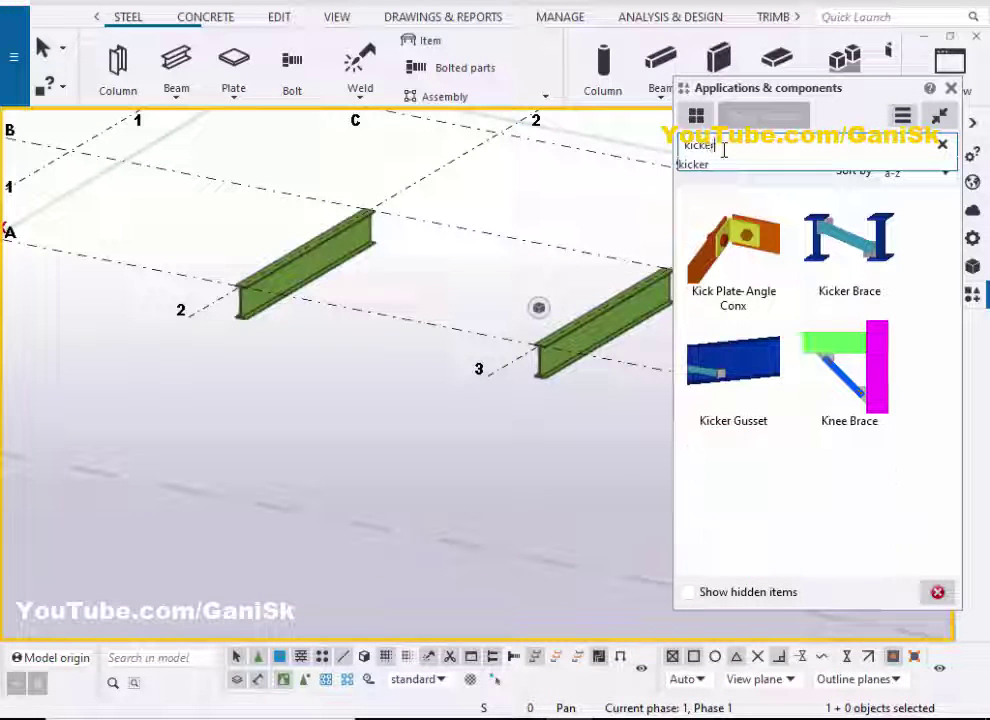
key(Return)
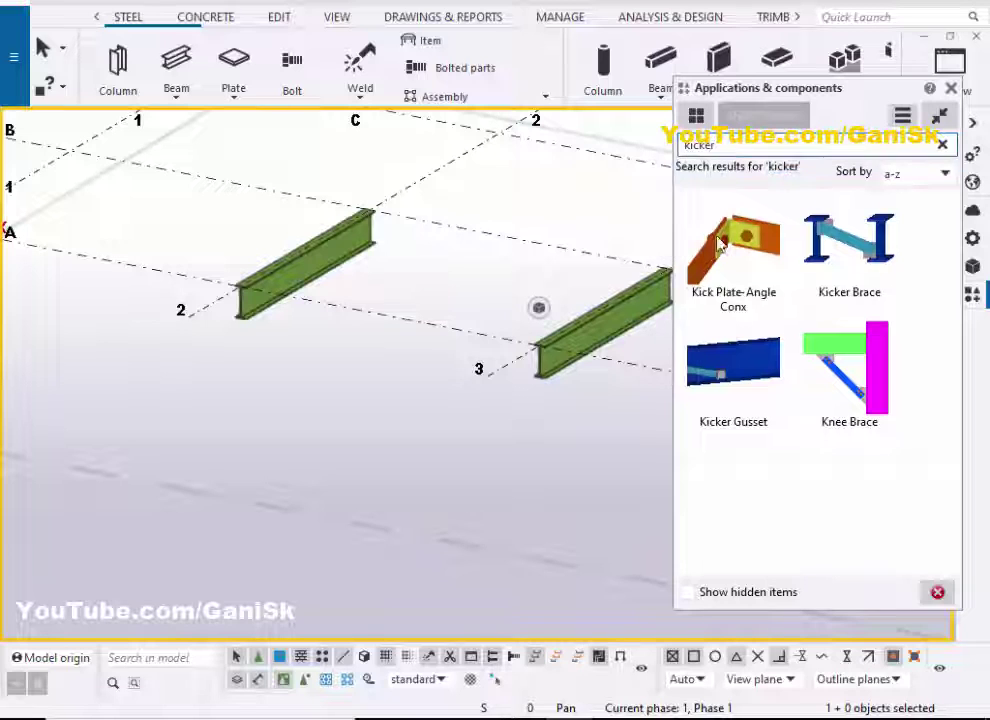
Start the Kicker Brace component with the gridline 2 beam as main part and the gridline 3 beam as secondary part
click(857, 261)
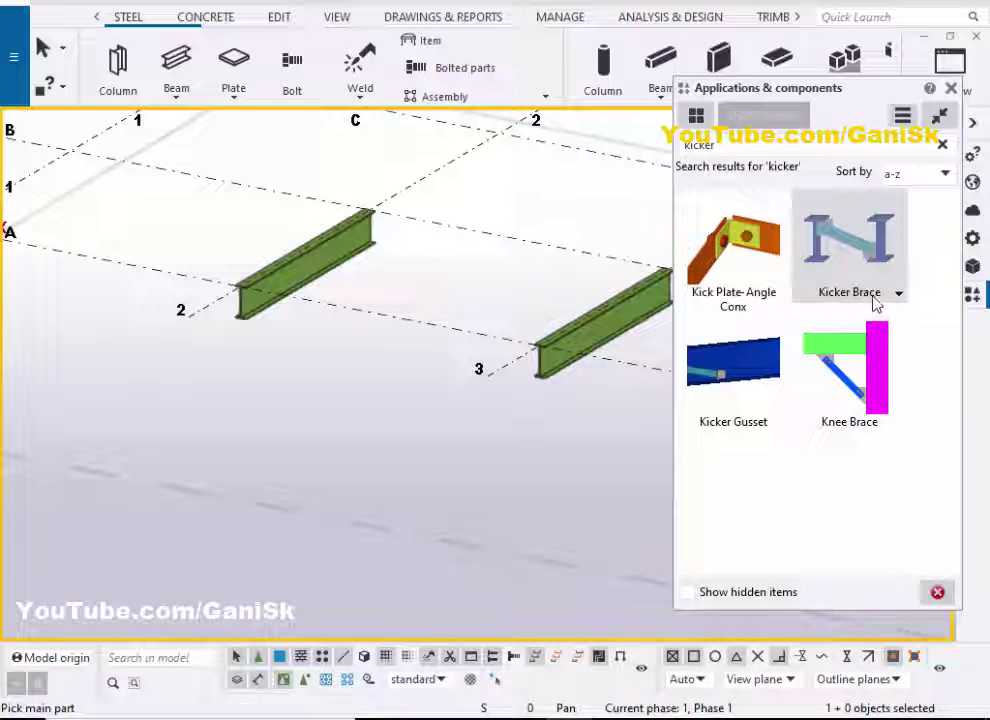
scroll(538, 276, down, 3)
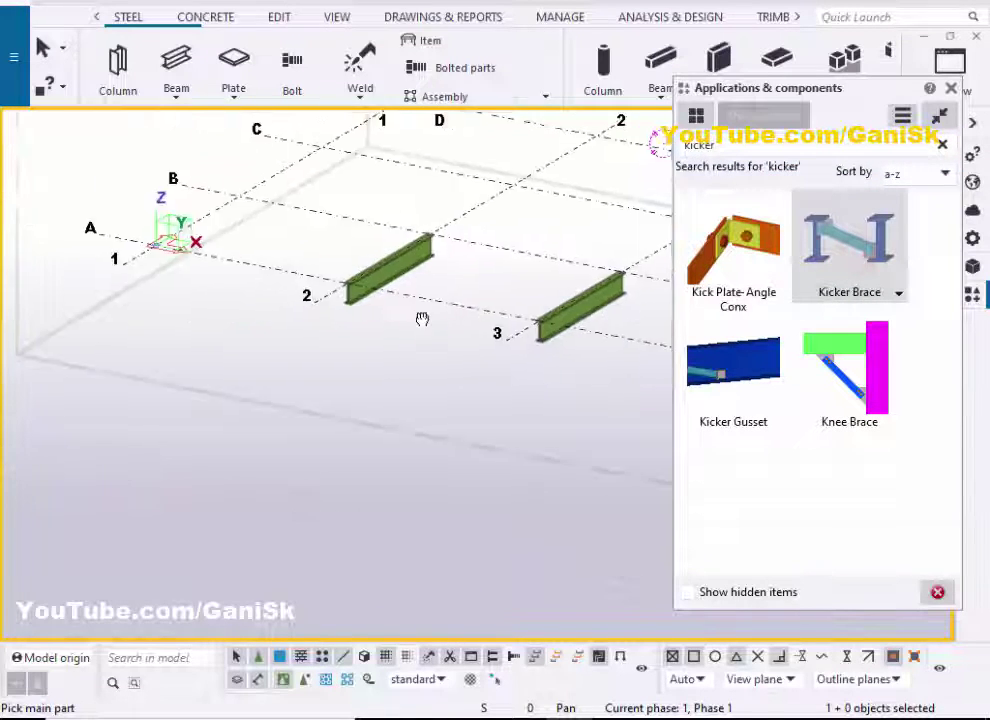
middle_drag(422, 316, 322, 356)
scroll(318, 313, up, 4)
click(300, 316)
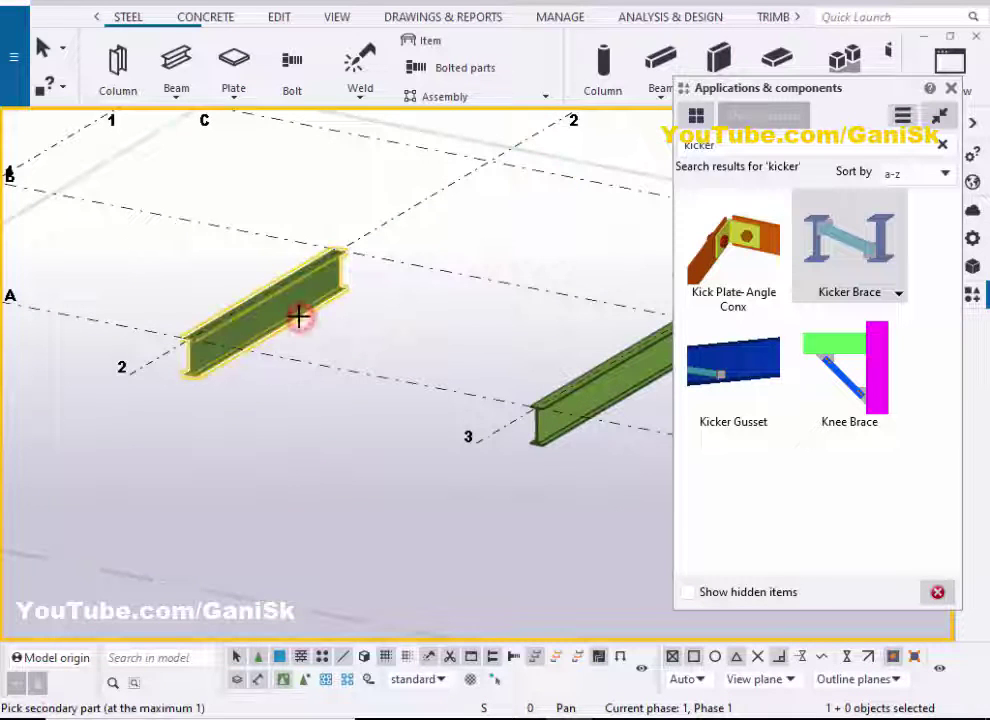
scroll(393, 338, down, 4)
scroll(405, 338, up, 4)
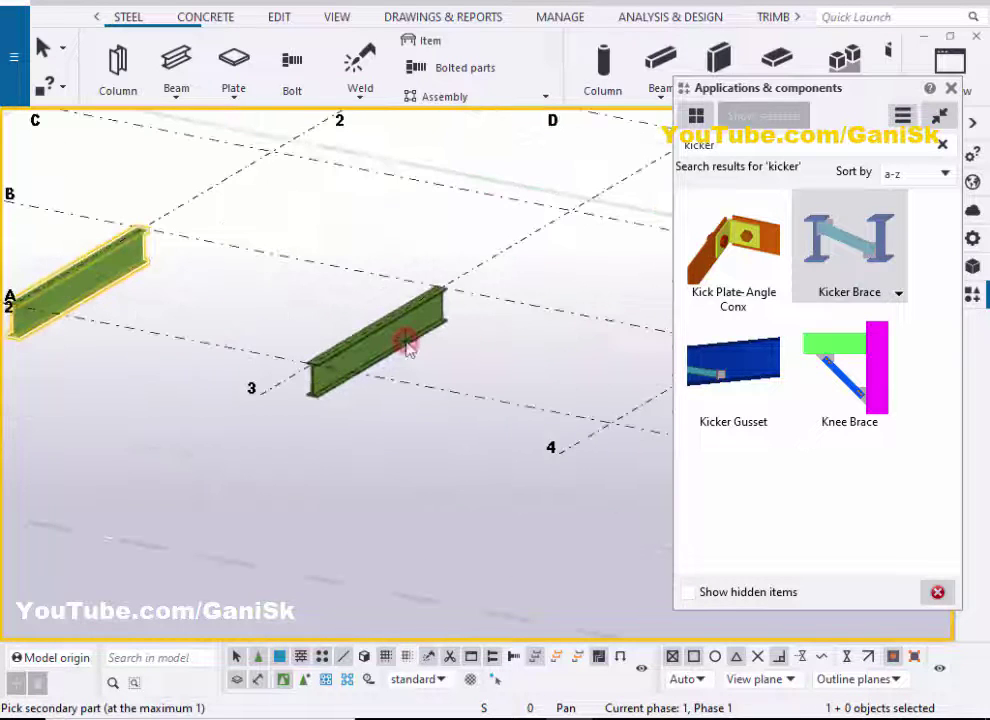
click(407, 345)
Place the kicker brace from the top midpoint of the gridline 2 beam to the top midpoint of the gridline 3 beam
scroll(314, 331, down, 4)
scroll(268, 298, up, 4)
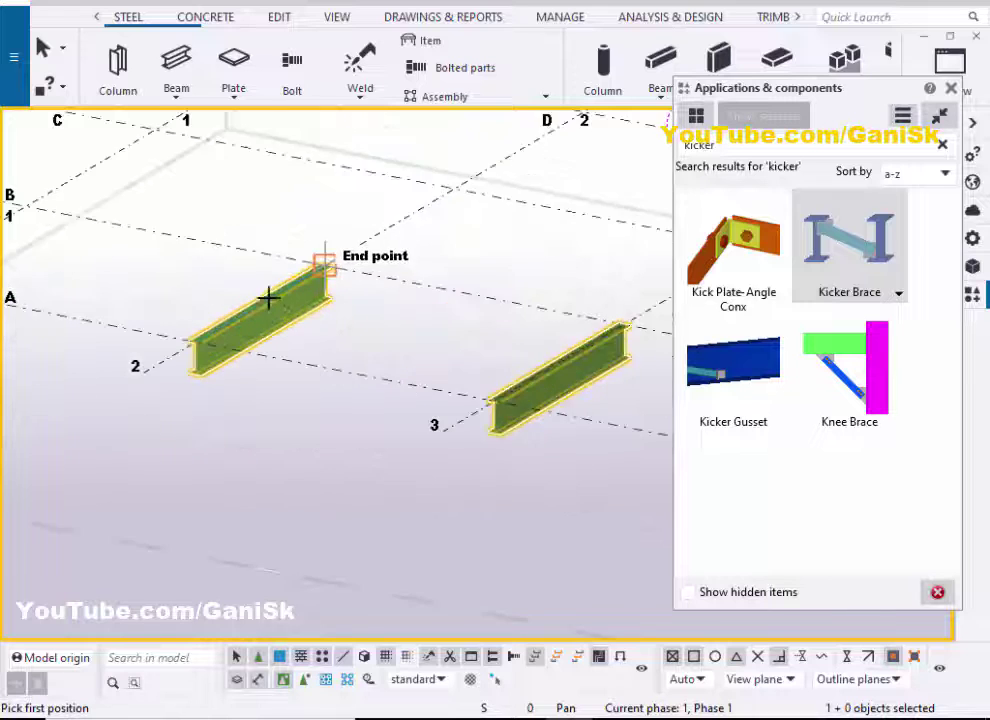
scroll(260, 295, up, 2)
scroll(243, 300, up, 1)
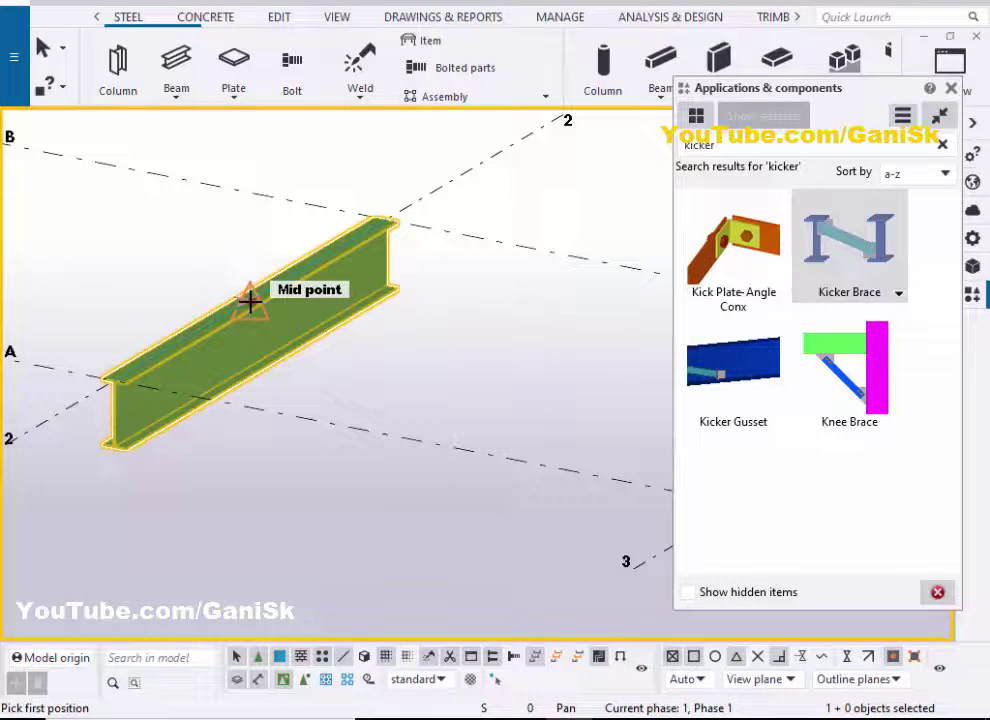
scroll(331, 323, down, 4)
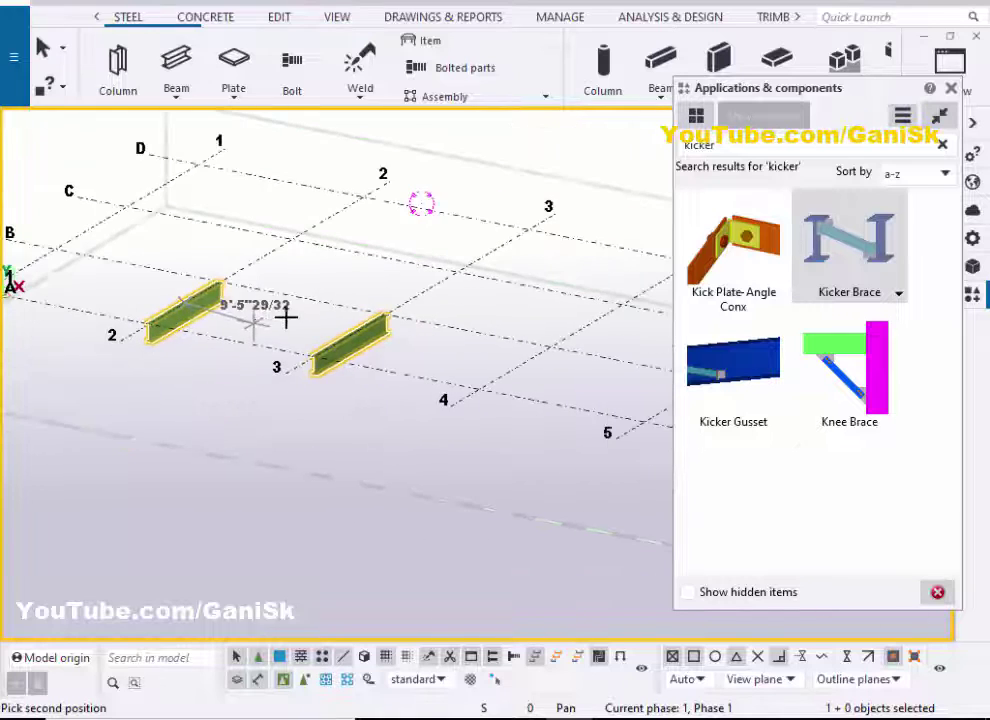
scroll(331, 340, up, 2)
scroll(331, 343, up, 2)
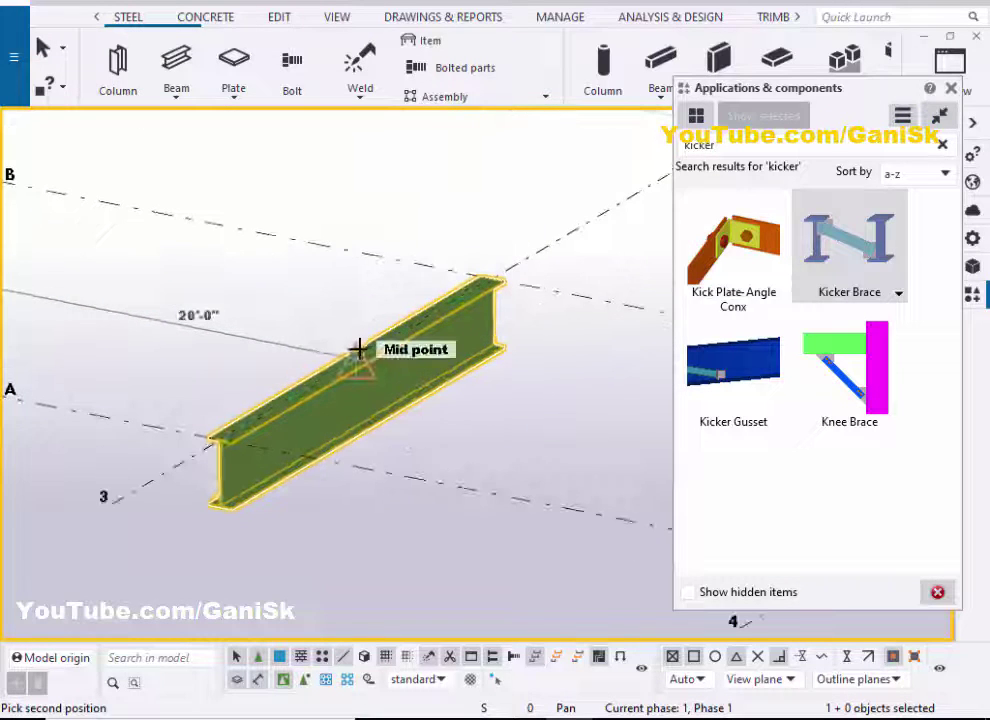
click(357, 355)
scroll(365, 354, down, 4)
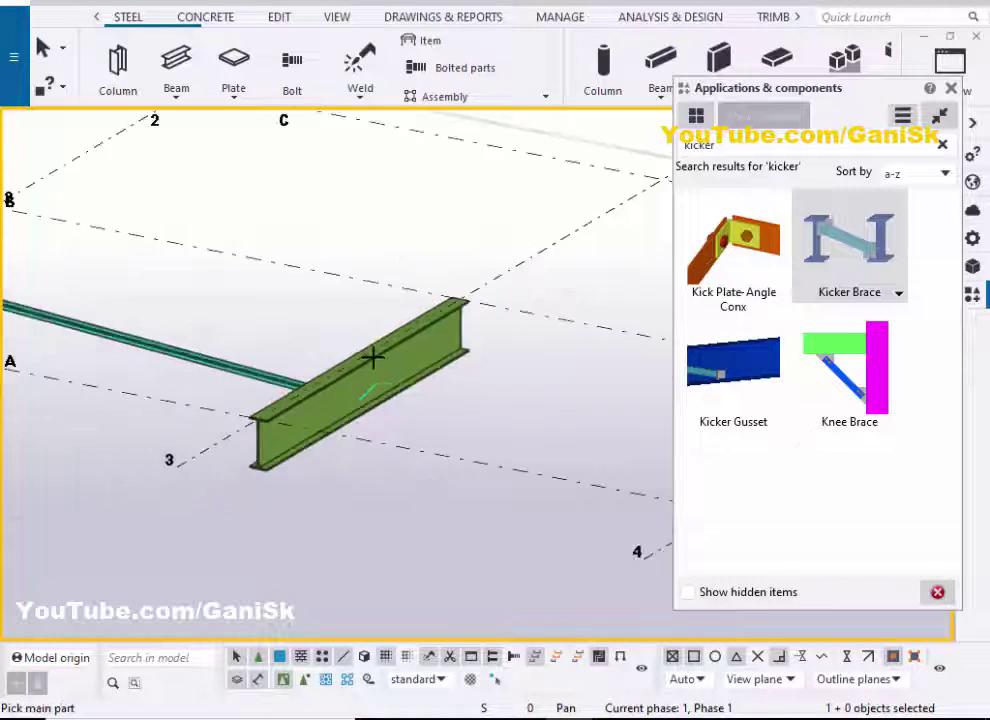
Close the applications and components catalog and end the Kicker Brace command
scroll(221, 336, up, 3)
scroll(152, 331, down, 2)
scroll(77, 343, up, 4)
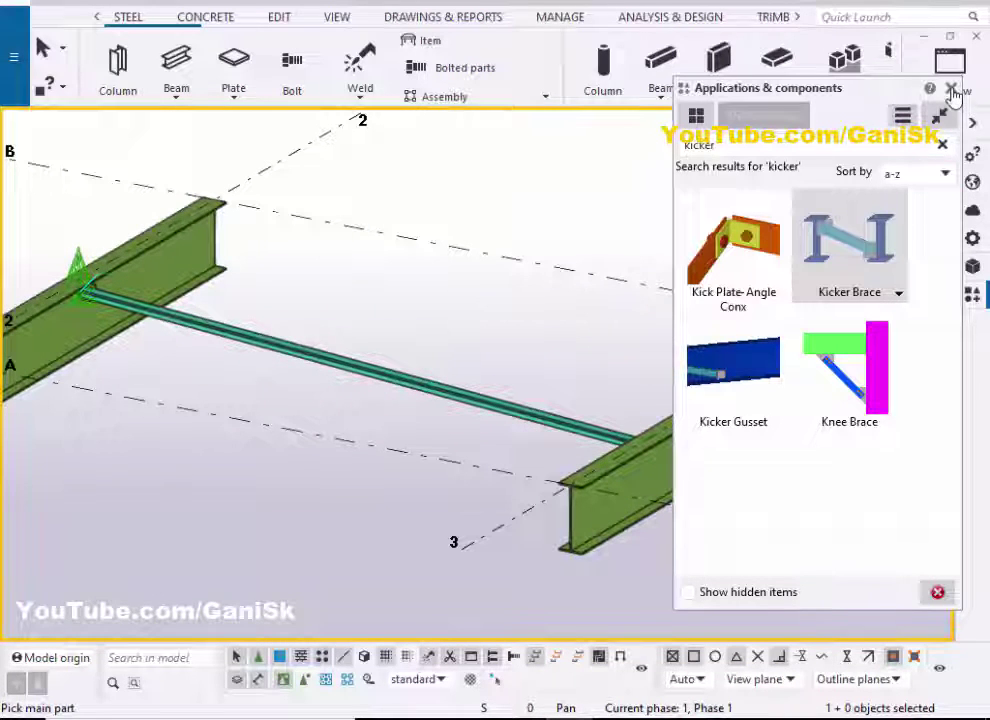
click(952, 89)
right_click(415, 214)
click(449, 226)
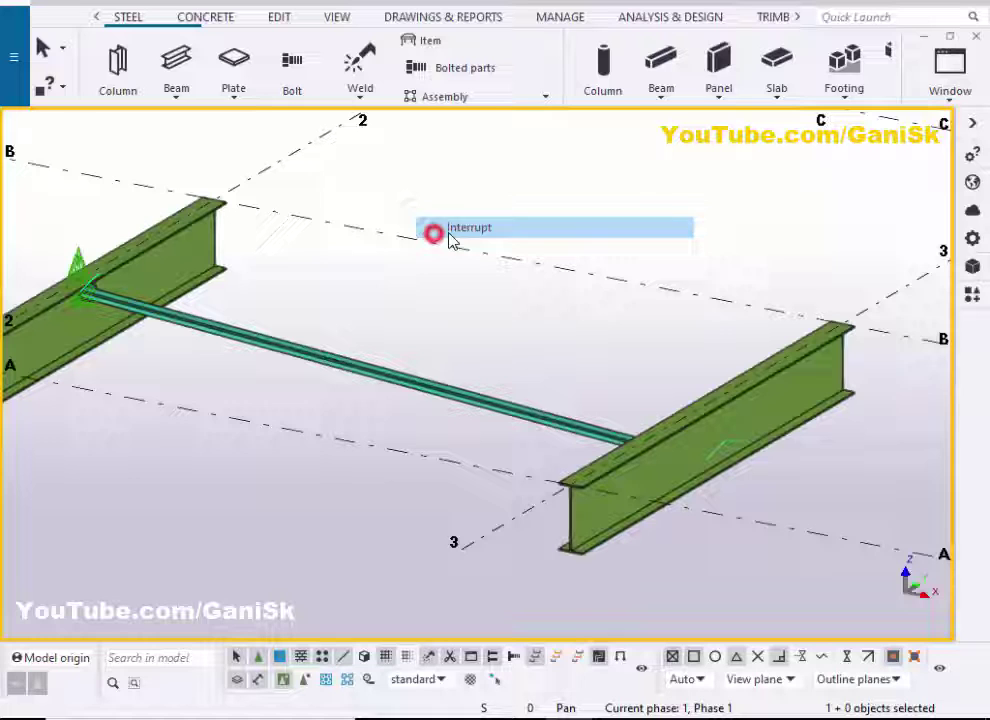
right_click(505, 180)
click(572, 281)
Examine the brace and its connection plates at the gridline 2 and gridline 3 beams from several angles
scroll(451, 327, down, 4)
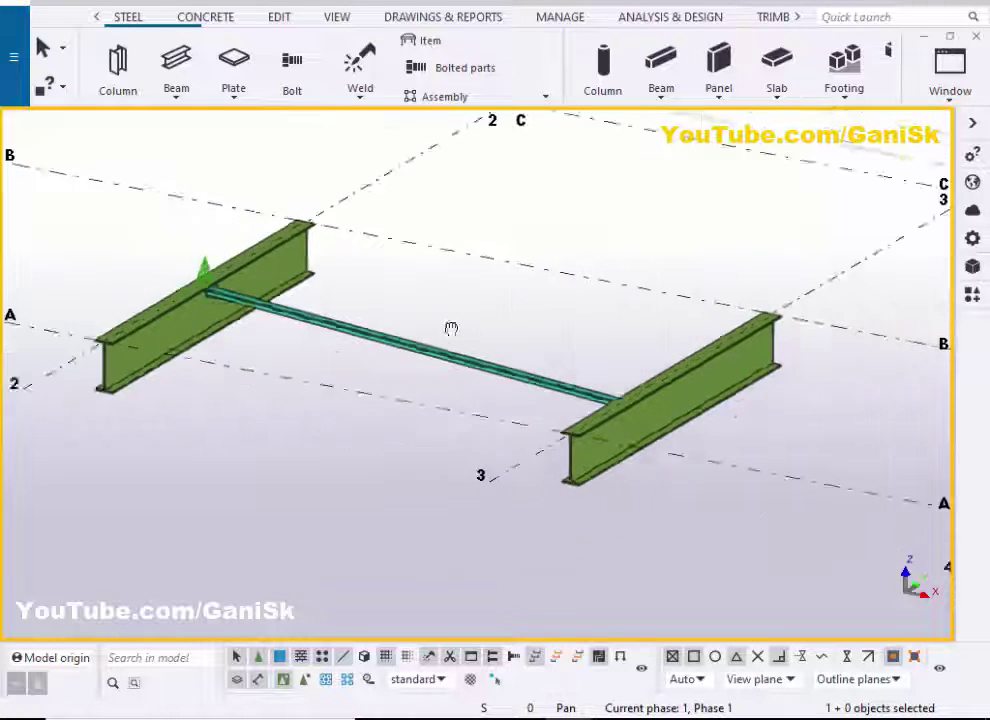
scroll(390, 336, up, 3)
scroll(417, 312, up, 5)
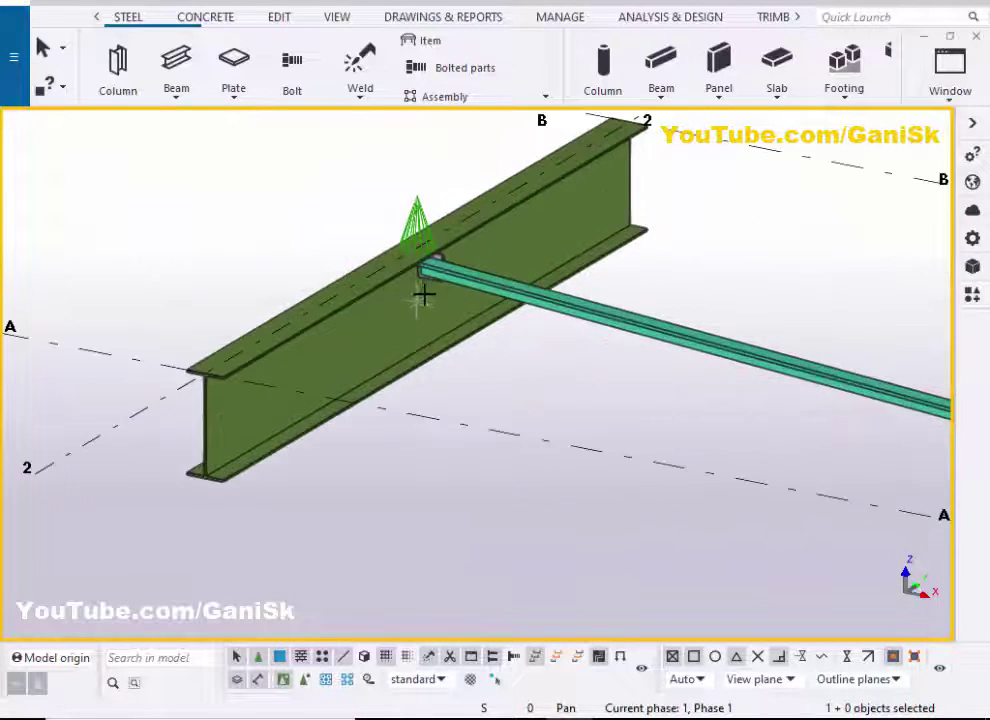
ctrl+middle_drag(436, 311, 528, 281)
scroll(528, 281, down, 5)
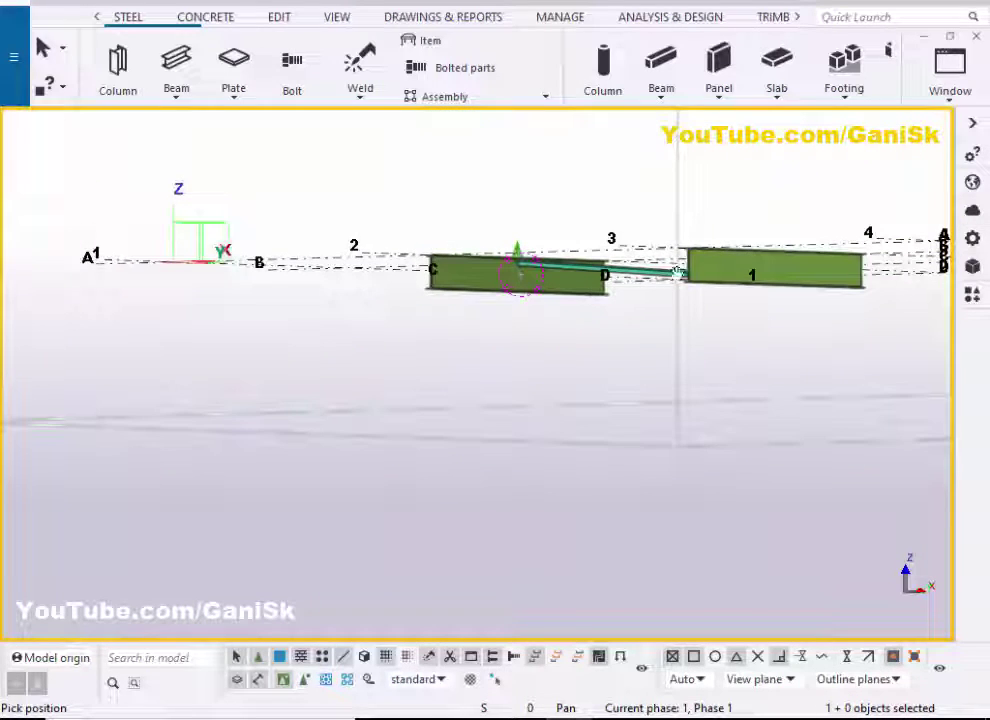
ctrl+middle_drag(642, 279, 910, 327)
scroll(835, 261, up, 6)
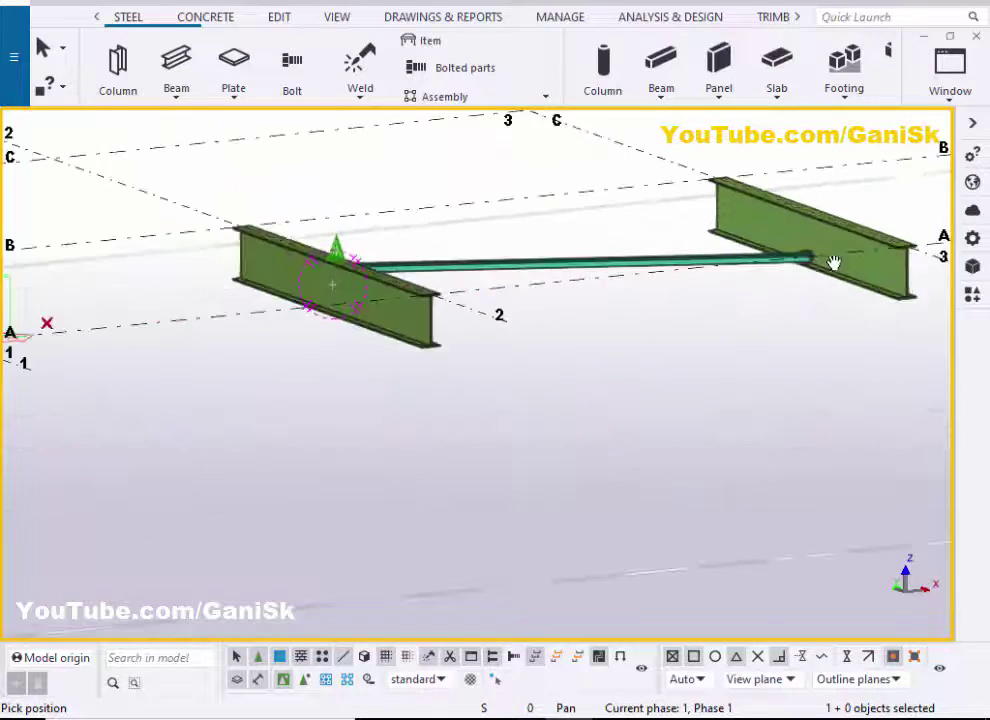
scroll(800, 258, up, 4)
scroll(802, 272, down, 3)
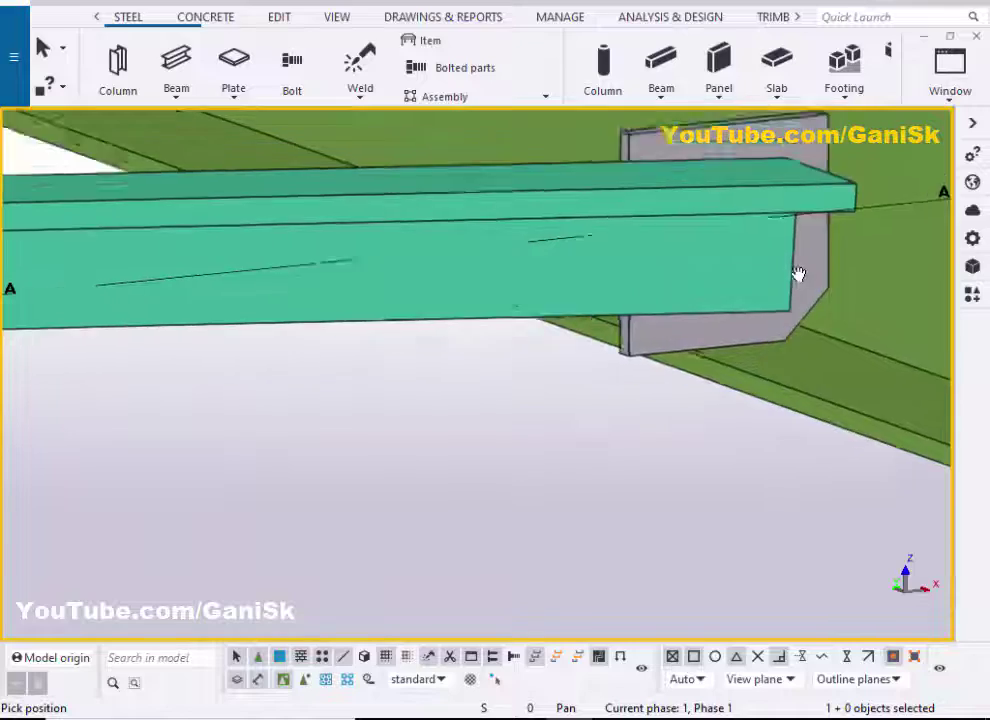
scroll(797, 270, down, 4)
ctrl+middle_drag(758, 287, 435, 362)
scroll(435, 362, down, 5)
scroll(427, 349, up, 7)
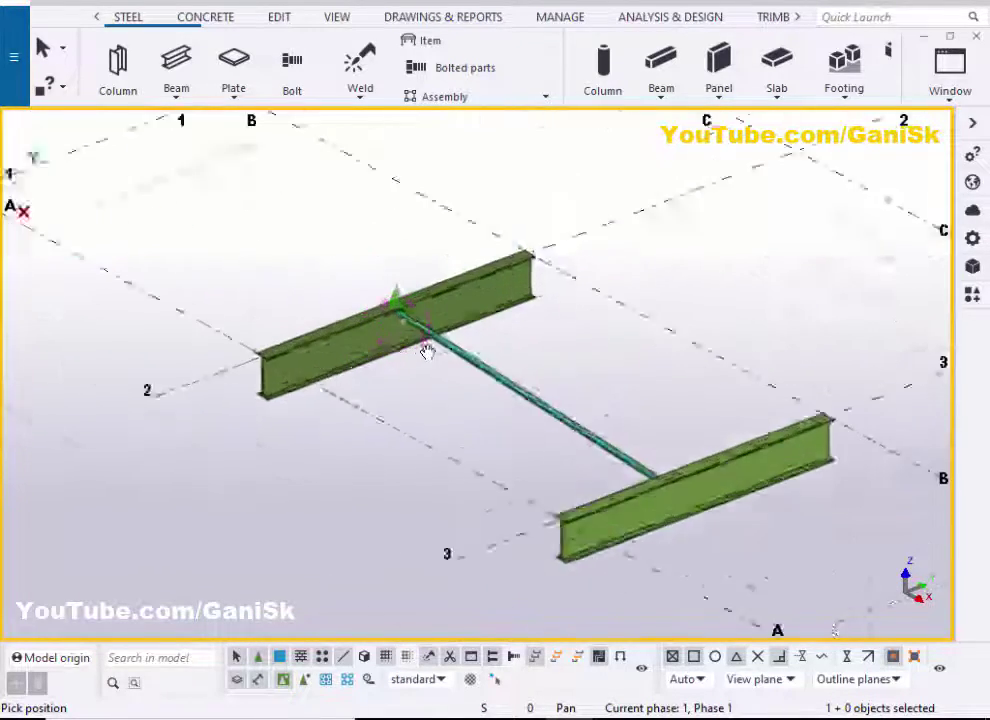
right_click(590, 262)
click(610, 274)
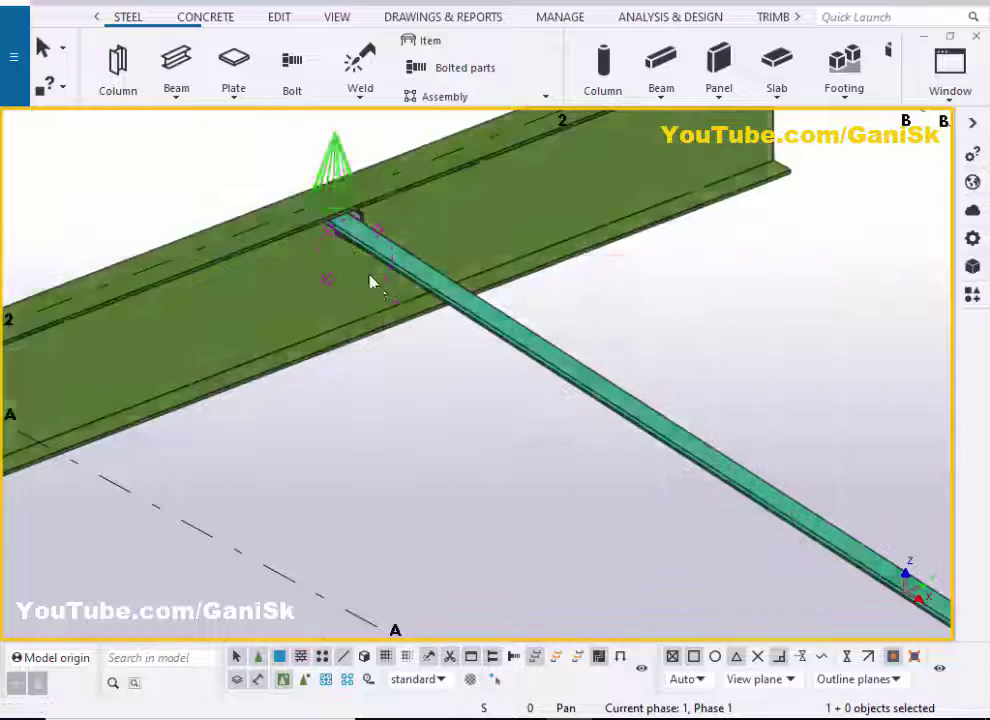
Open the Kicker Brace properties beside the model and examine the brace end at the gridline 2 beam
scroll(365, 258, up, 3)
scroll(362, 253, up, 2)
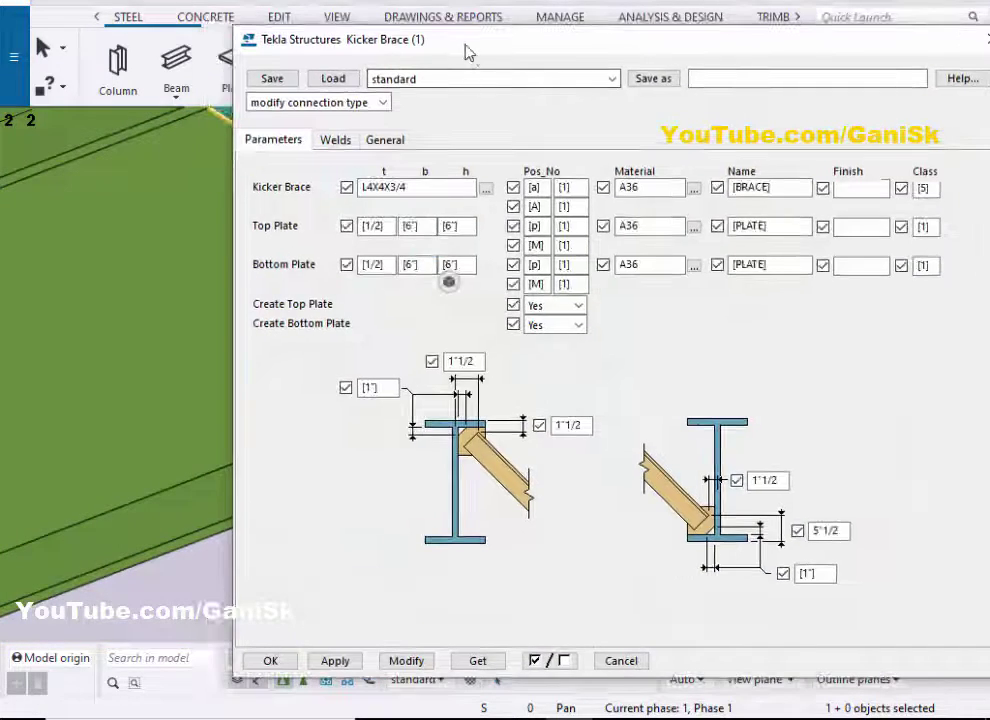
drag(466, 45, 808, 45)
scroll(257, 289, down, 2)
middle_drag(253, 310, 226, 388)
scroll(269, 314, down, 3)
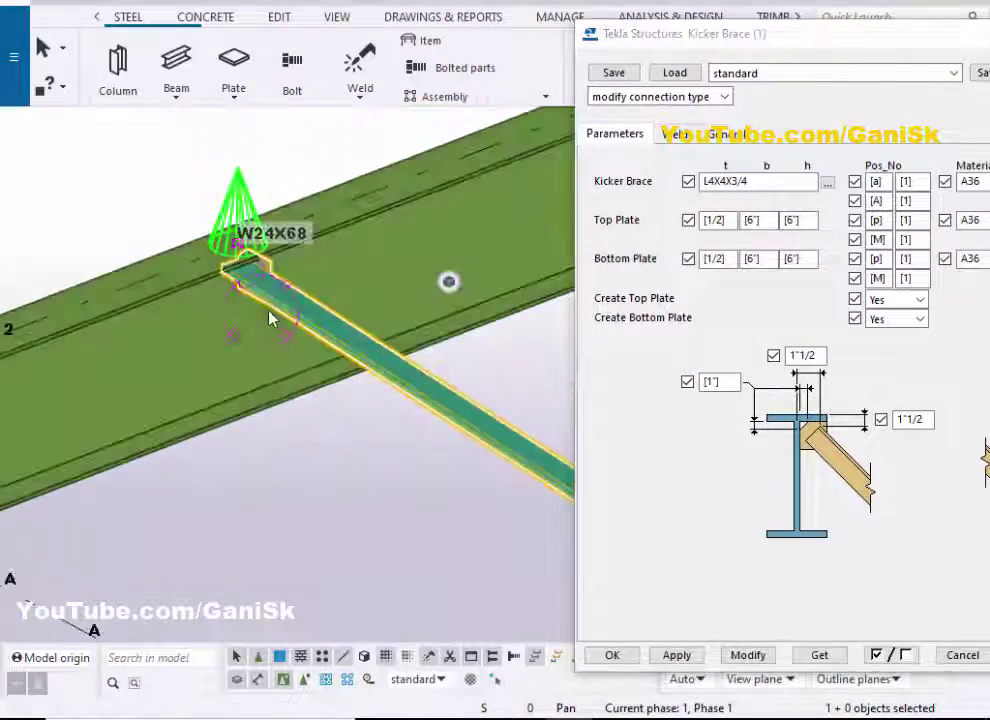
mouse_move(293, 236)
middle_down()
mouse_move(309, 169)
mouse_move(306, 238)
middle_up()
scroll(303, 245, up, 5)
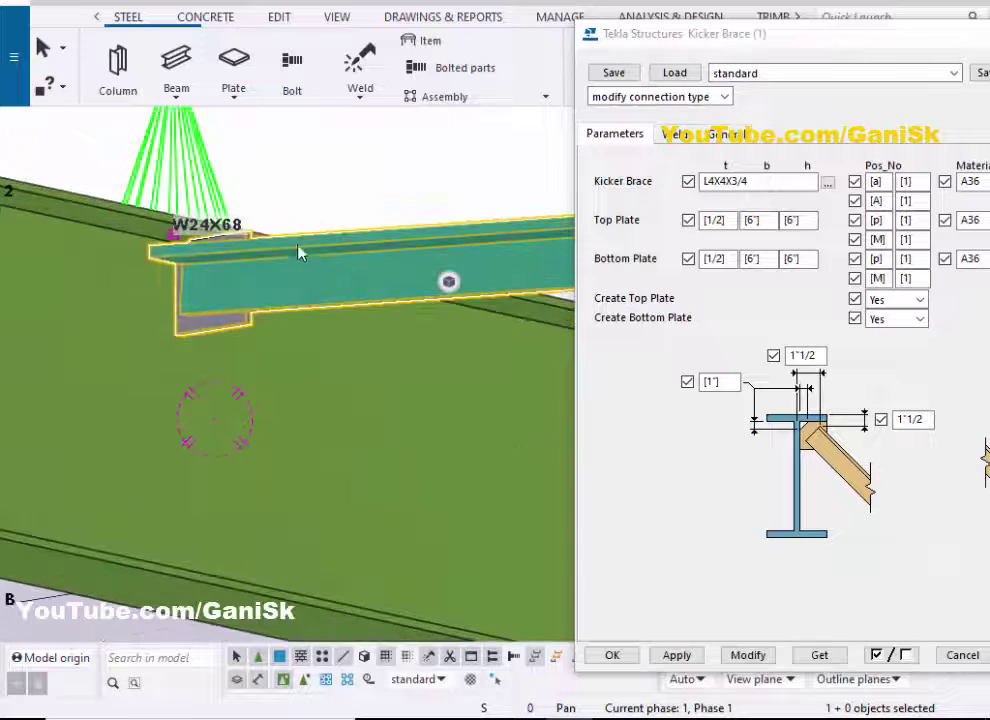
scroll(302, 318, up, 3)
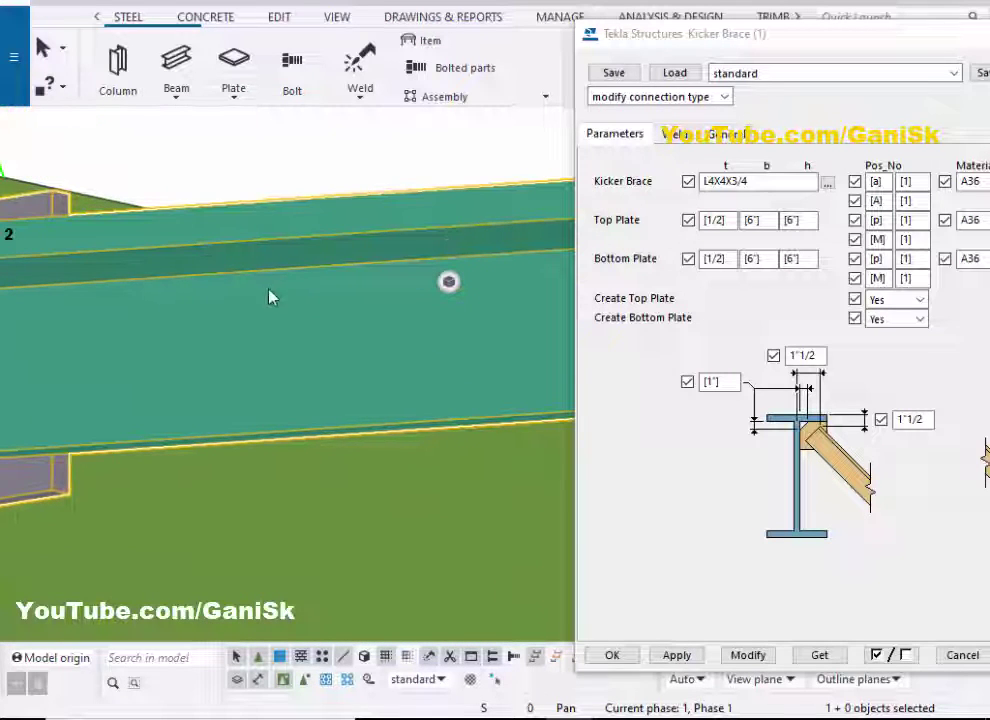
Change the kicker brace profile to the L5X5X3/4 angle and apply it to the placed component
click(828, 183)
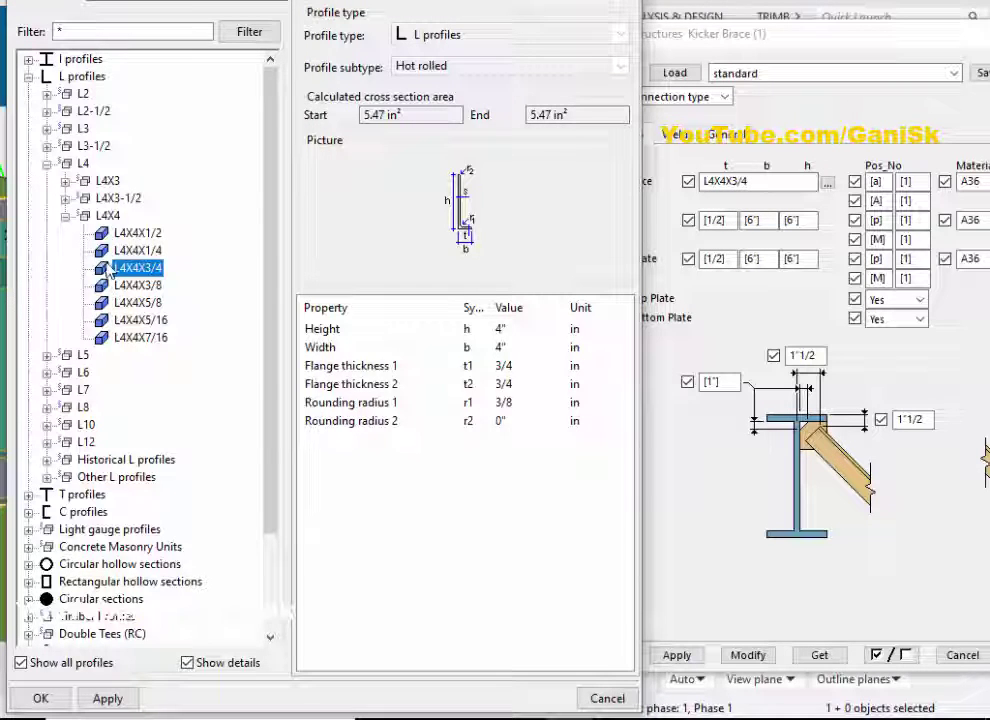
click(47, 356)
click(65, 407)
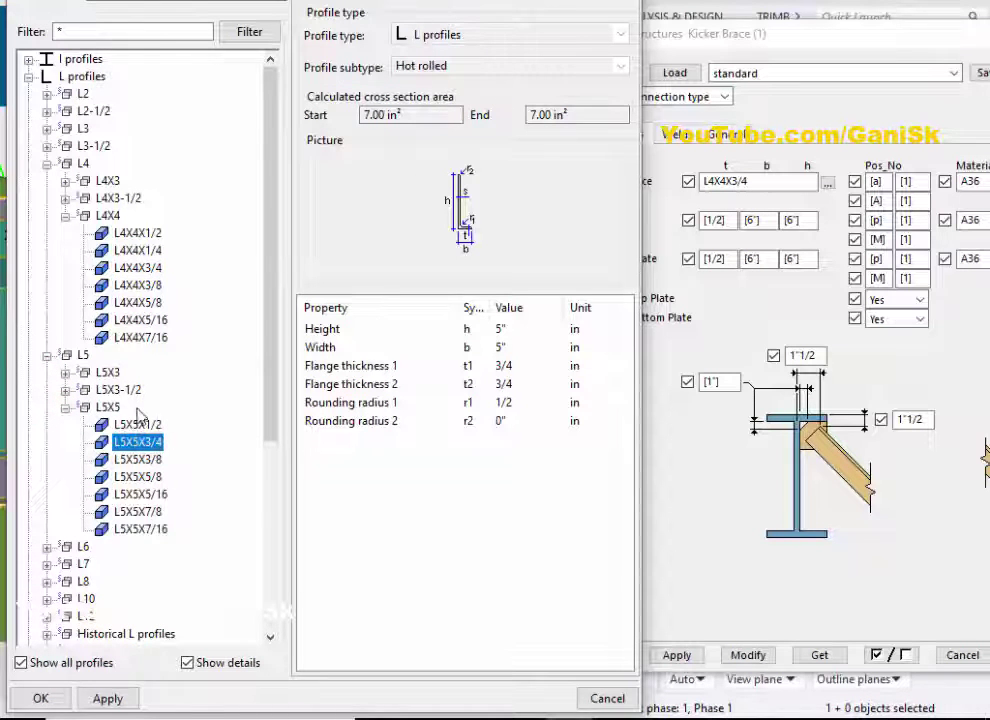
click(108, 699)
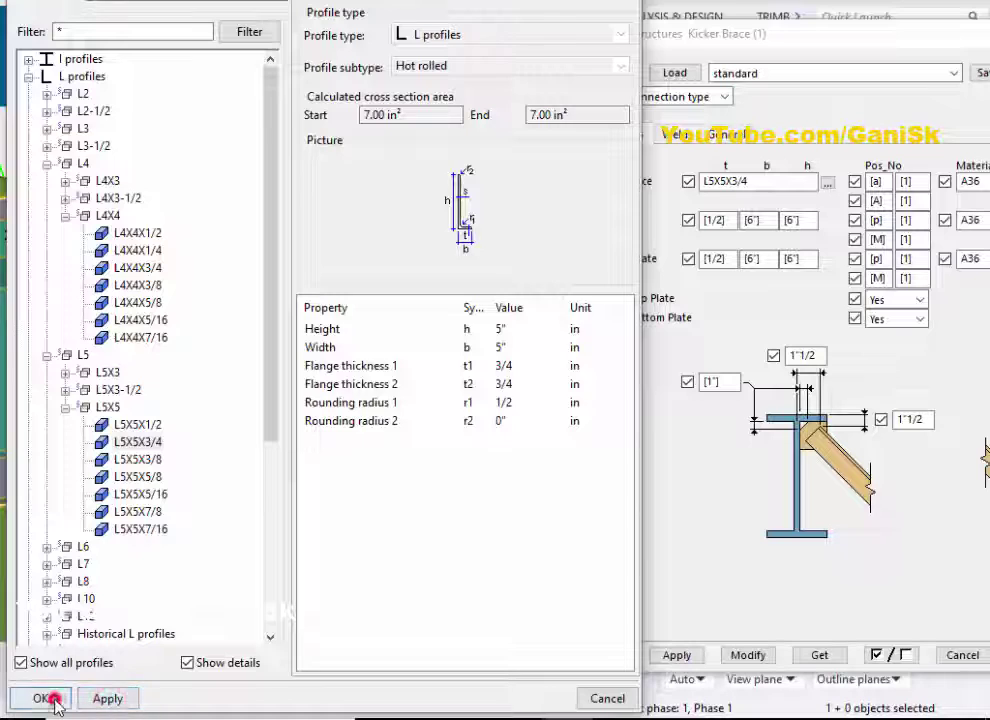
click(46, 699)
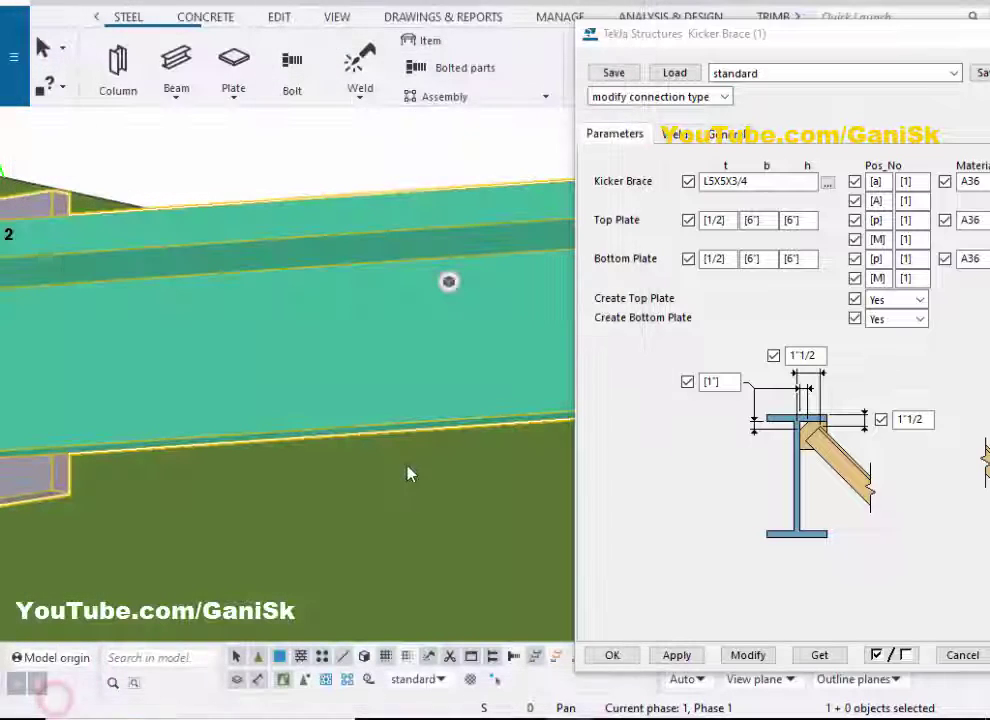
click(748, 655)
Examine the modified angle at the gridline 2 beam and recheck the brace's profile selection in the profile catalog
scroll(402, 330, down, 5)
scroll(377, 338, down, 1)
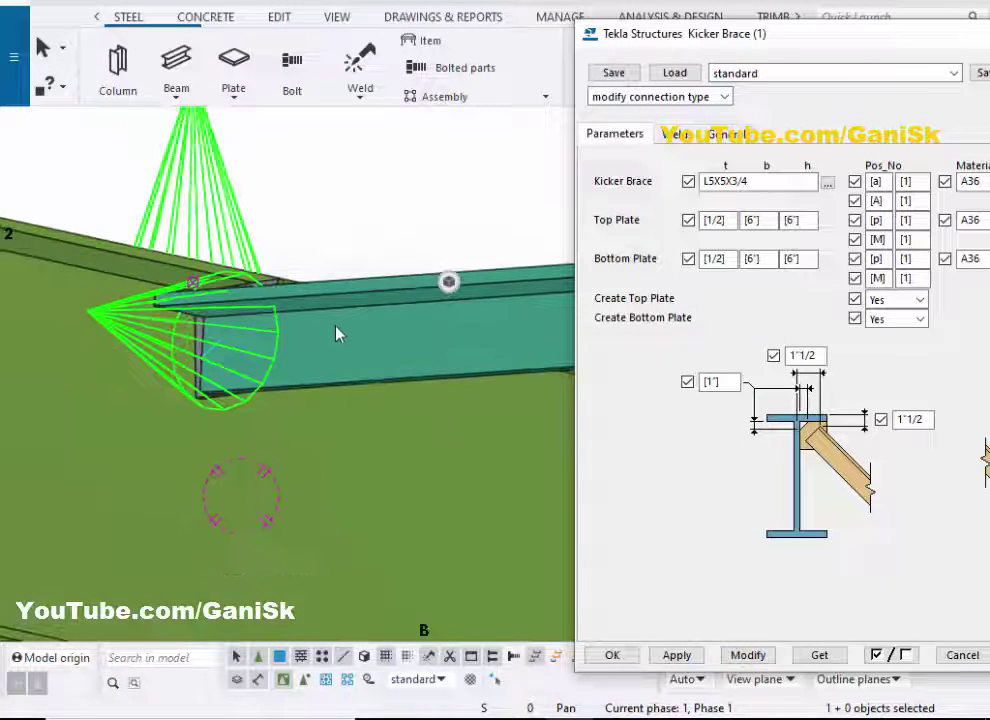
scroll(338, 334, up, 1)
scroll(305, 331, down, 1)
mouse_move(382, 314)
middle_down()
mouse_move(319, 326)
mouse_move(329, 314)
middle_up()
scroll(333, 312, up, 1)
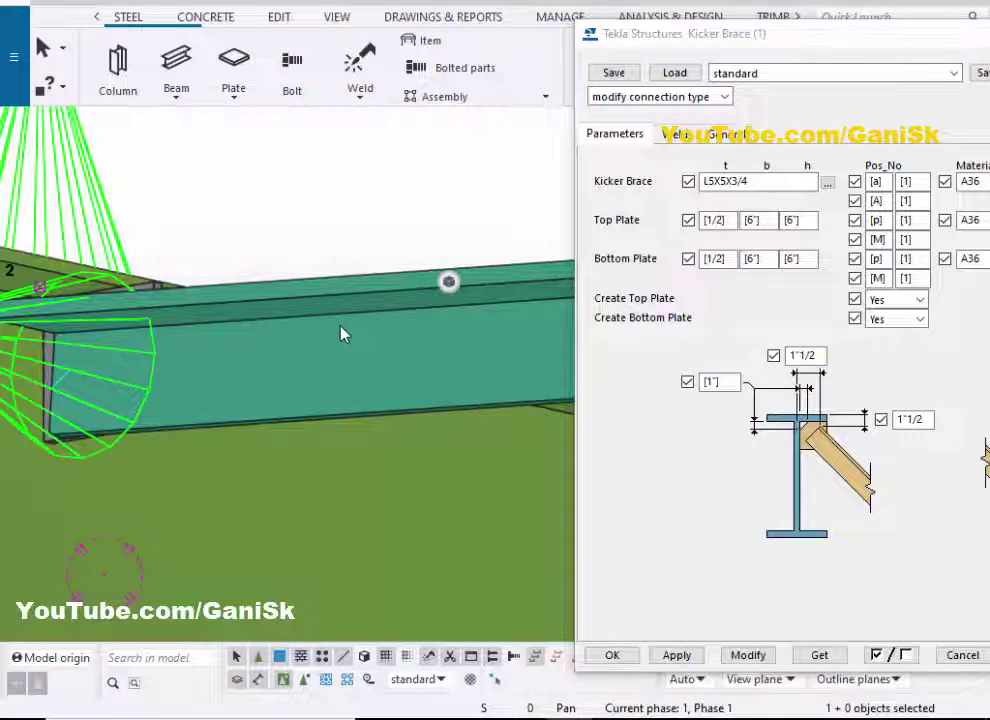
mouse_move(338, 340)
ctrl+middle_down()
mouse_move(305, 345)
mouse_move(385, 426)
mouse_move(400, 471)
mouse_move(270, 360)
mouse_move(257, 299)
mouse_move(281, 281)
mouse_move(843, 190)
ctrl+middle_up()
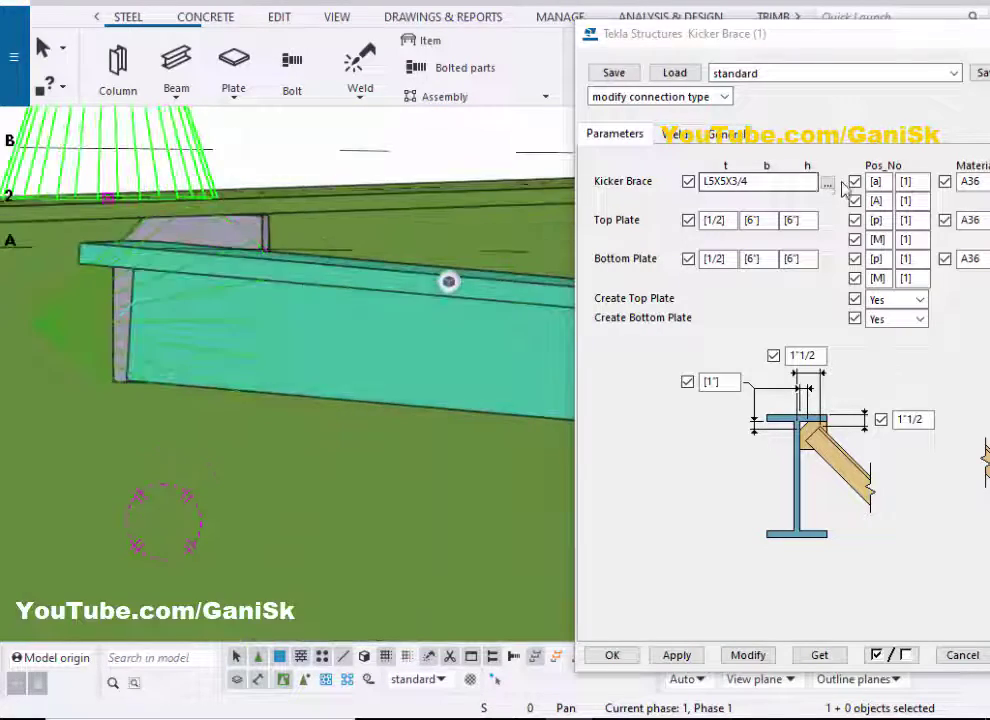
click(827, 184)
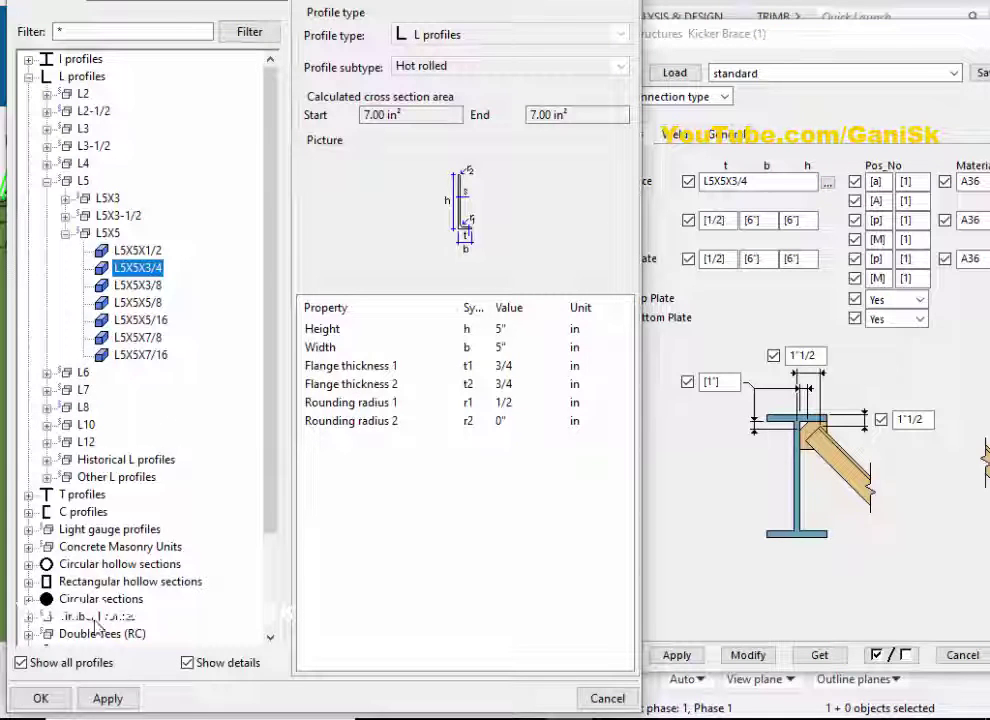
click(42, 699)
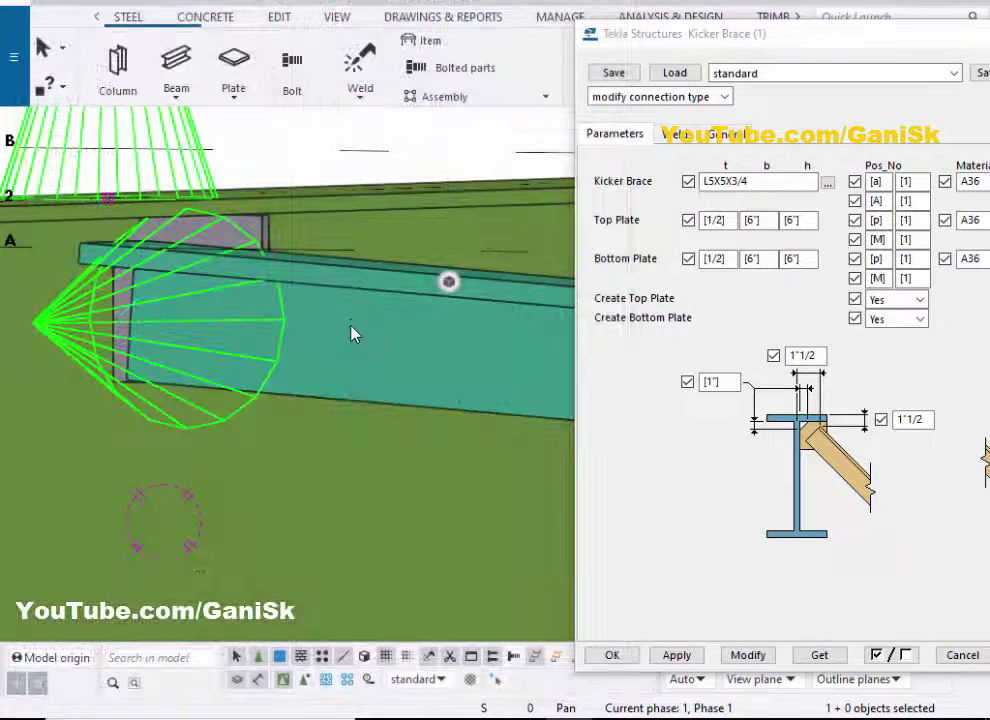
Set the top plate thickness to 1/4 and apply it to the placed kicker brace
ctrl+middle_drag(325, 327, 158, 348)
scroll(158, 348, up, 5)
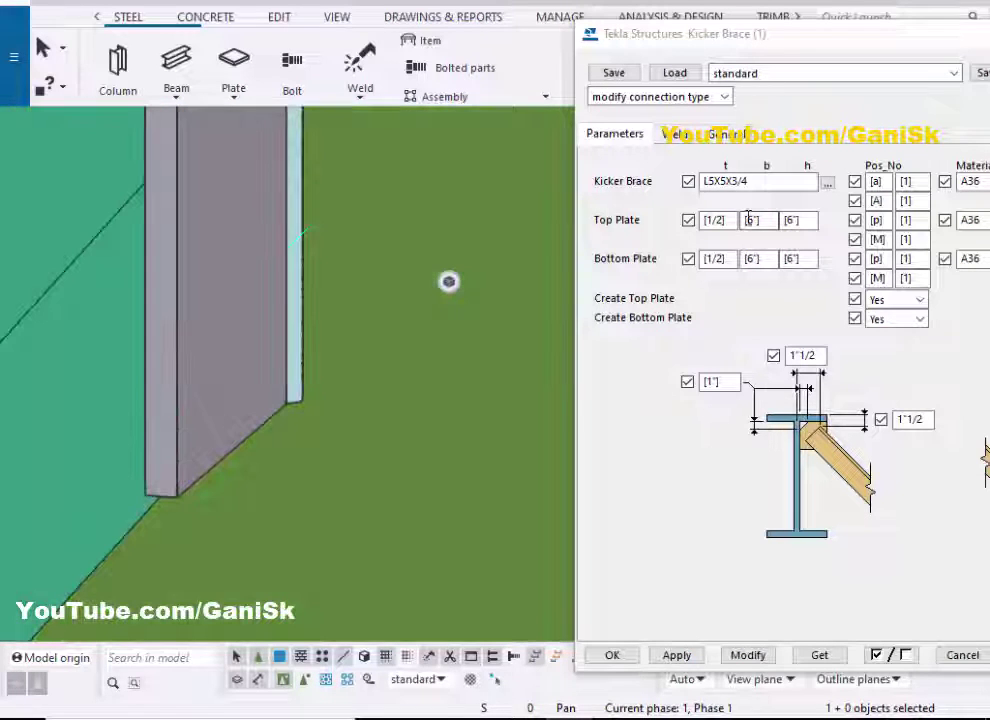
double_click(720, 222)
text(1/)
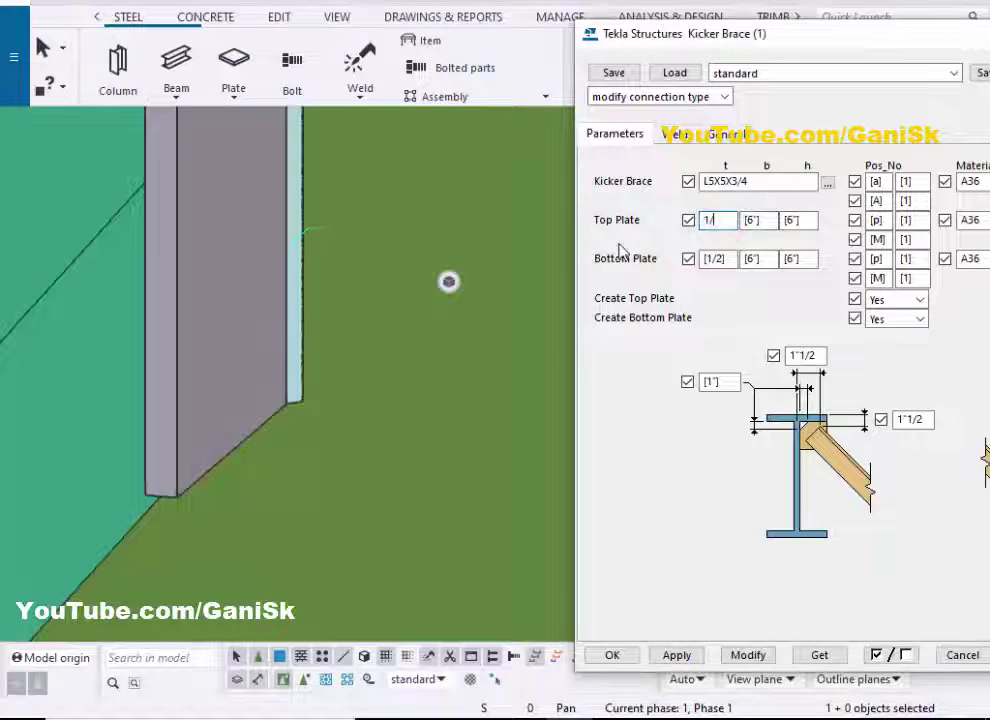
text(4)
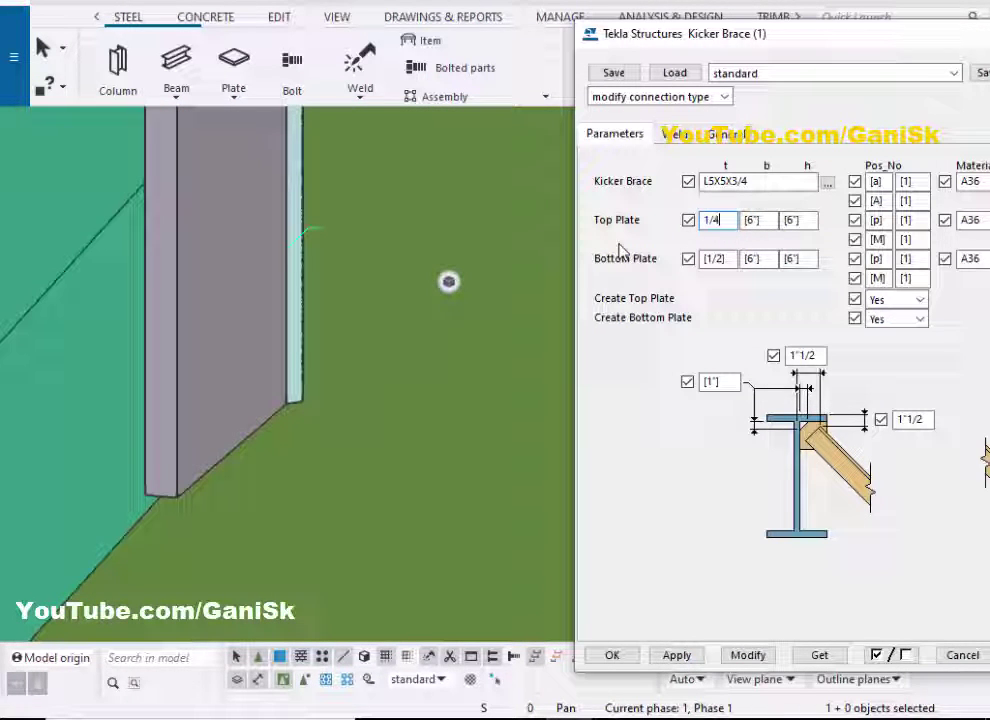
click(745, 655)
scroll(181, 523, down, 3)
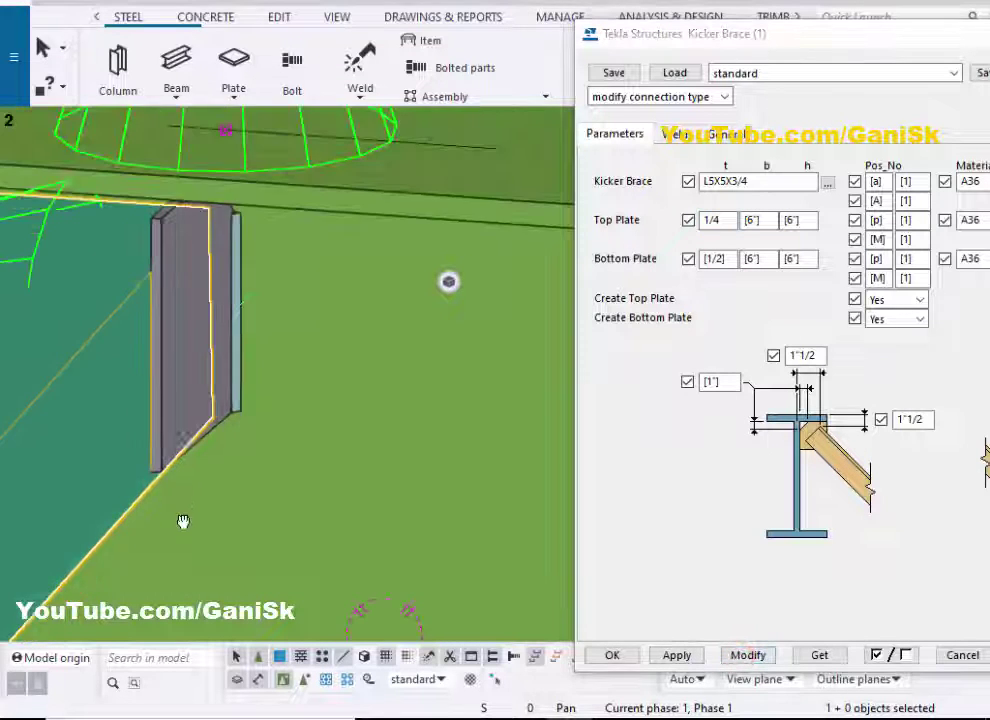
Set the top plate width (b) to 7" and apply it to the placed kicker brace
scroll(148, 314, up, 3)
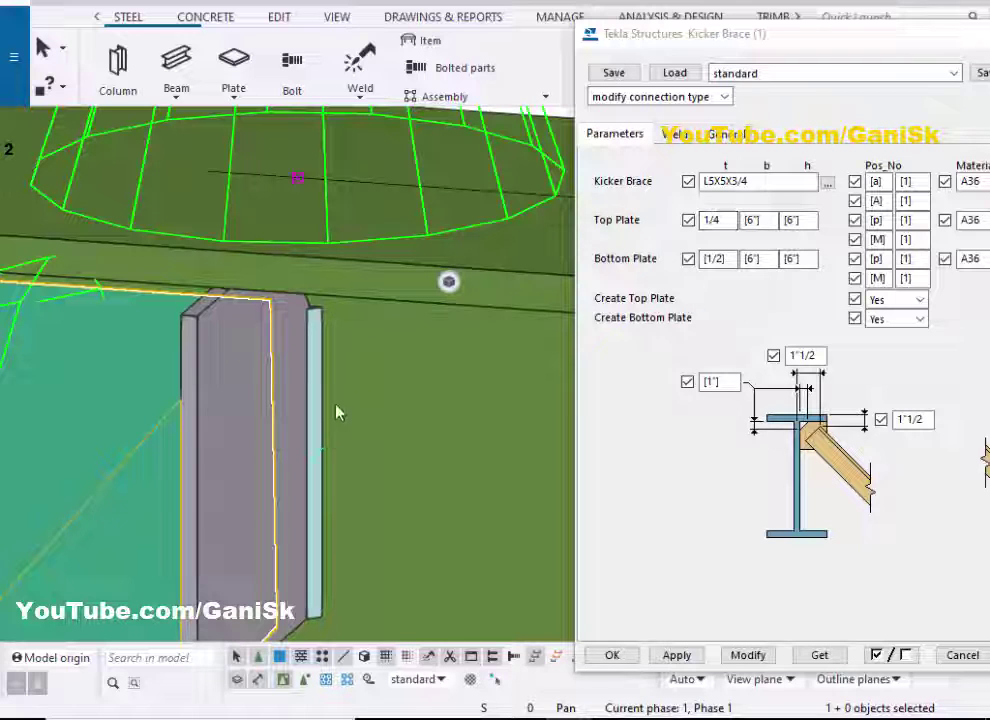
scroll(337, 412, down, 2)
ctrl+middle_drag(302, 482, 282, 477)
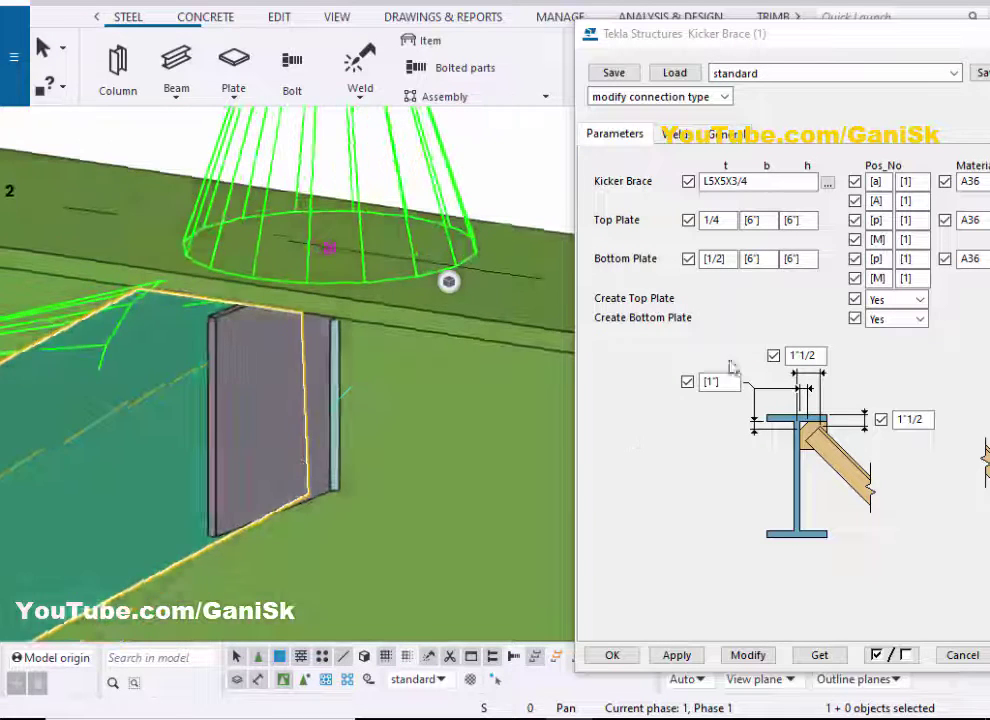
double_click(762, 220)
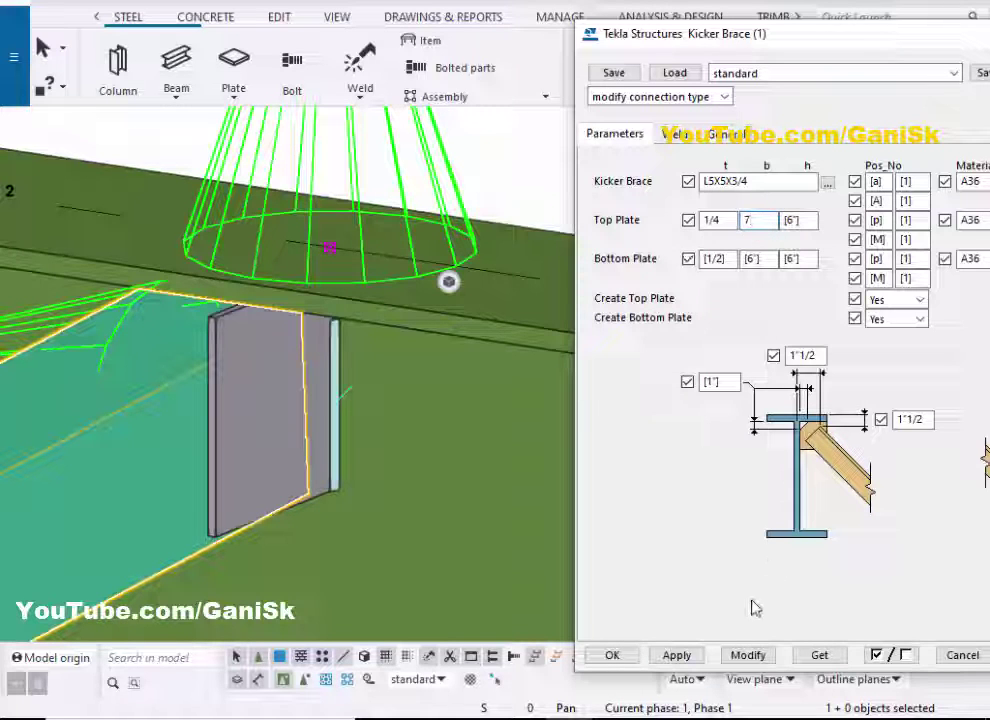
click(742, 656)
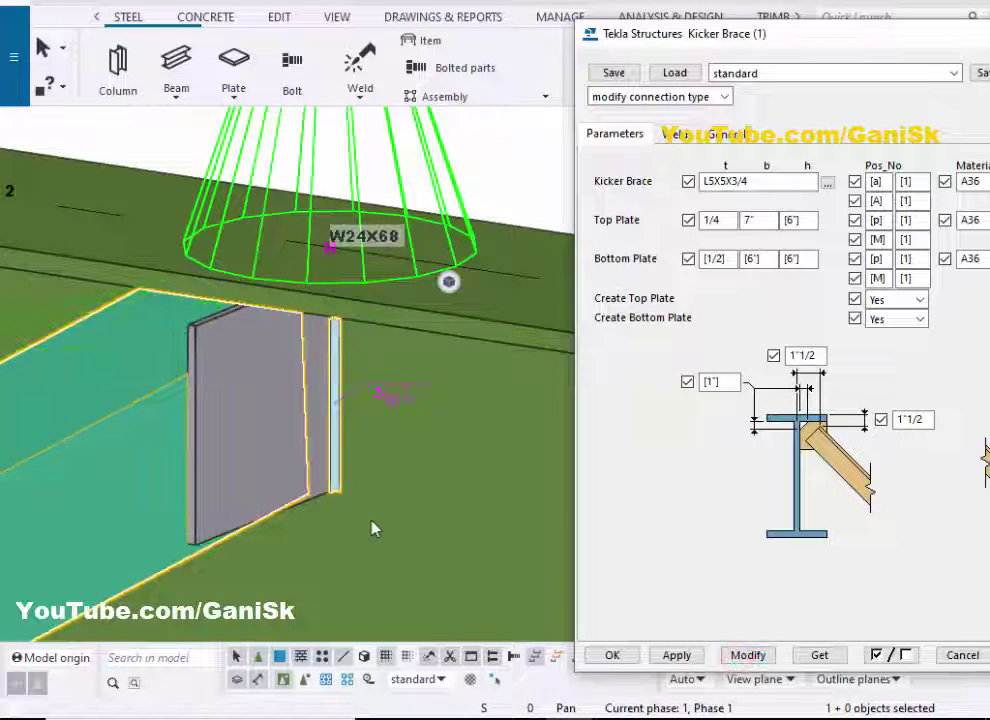
ctrl+middle_drag(372, 529, 250, 495)
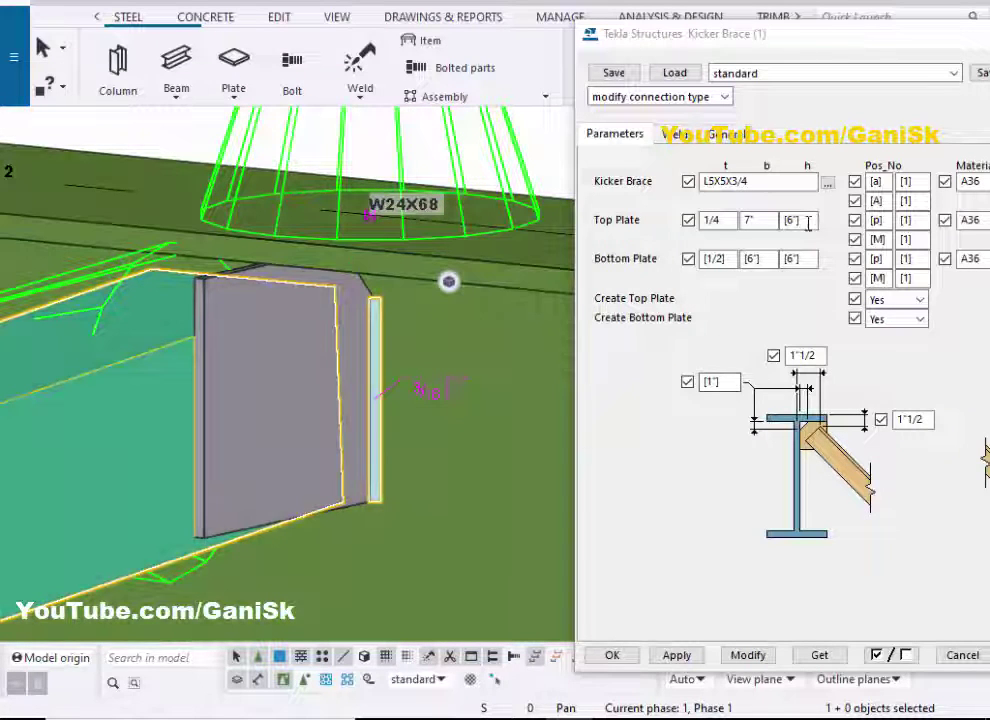
Set the top plate height (h) to 7" and apply it to the placed kicker brace
double_click(806, 221)
text(7)
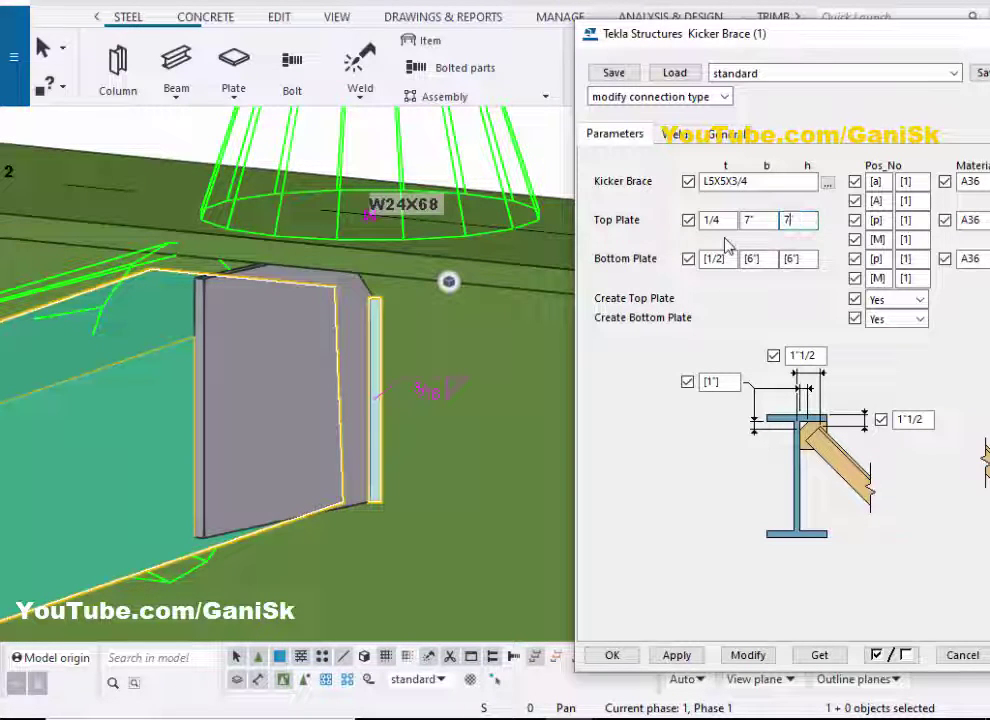
click(757, 656)
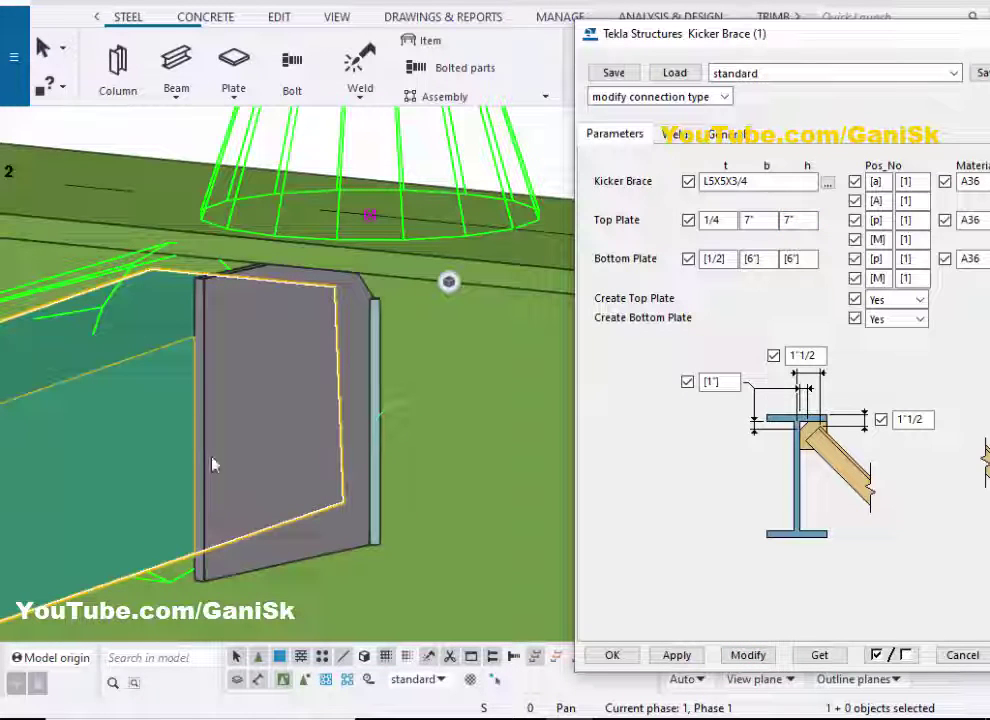
scroll(238, 402, down, 2)
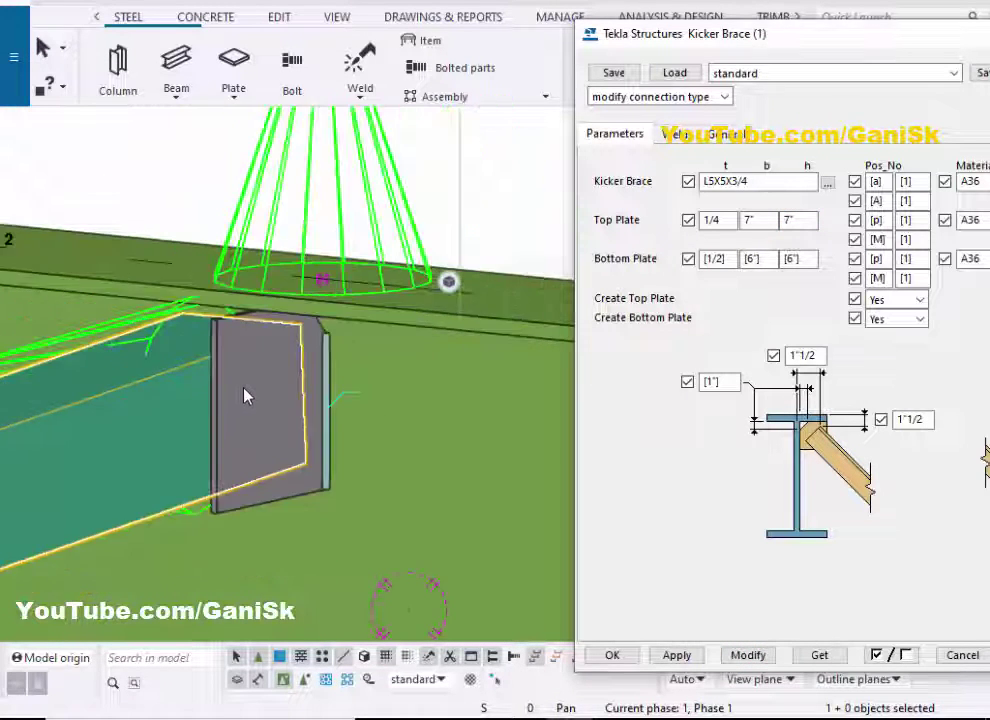
Set the brace's vertical offset below the upper beam flange to 1"1/4 and apply it to the placed component
ctrl+middle_drag(214, 415, 312, 452)
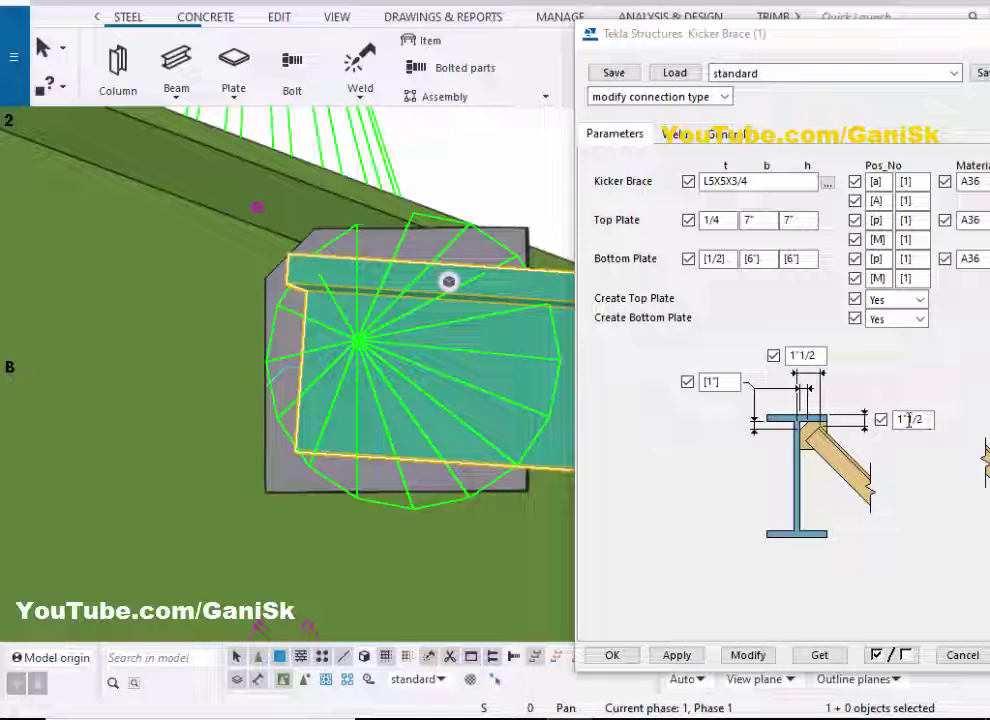
drag(908, 419, 943, 424)
text(1/)
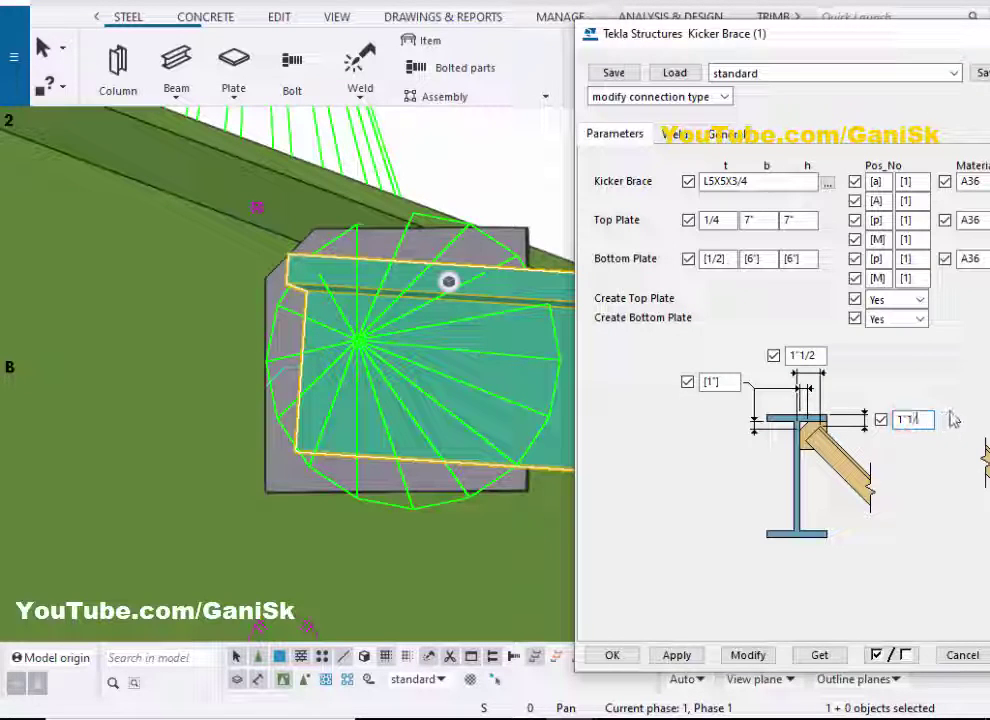
text(4)
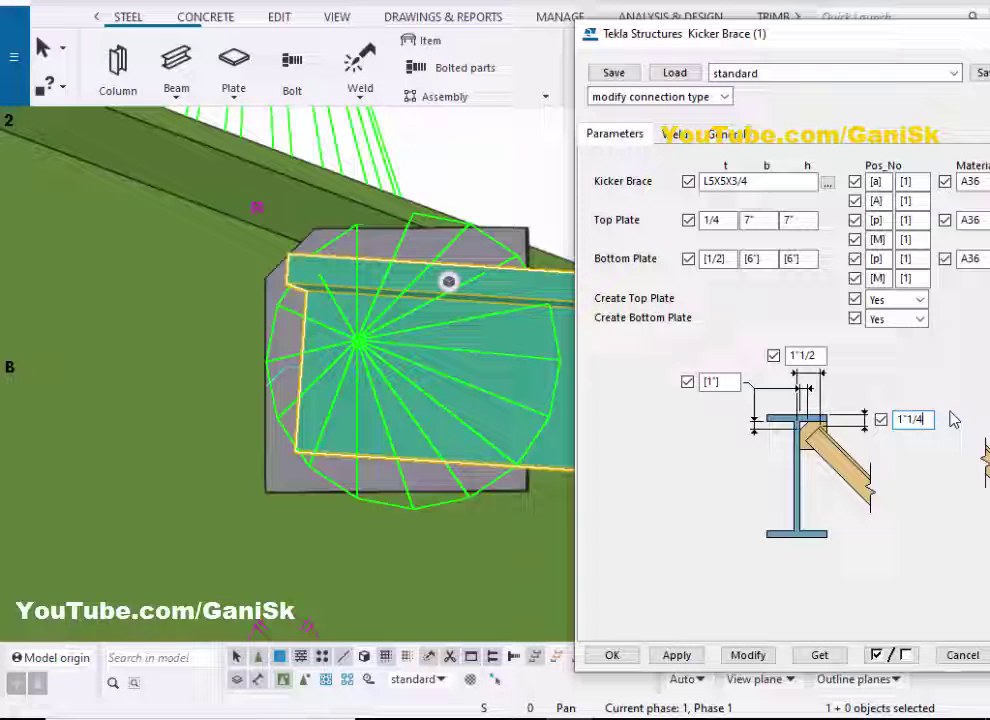
click(751, 658)
scroll(330, 313, down, 2)
mouse_move(351, 328)
middle_down()
mouse_move(320, 323)
mouse_move(335, 317)
middle_up()
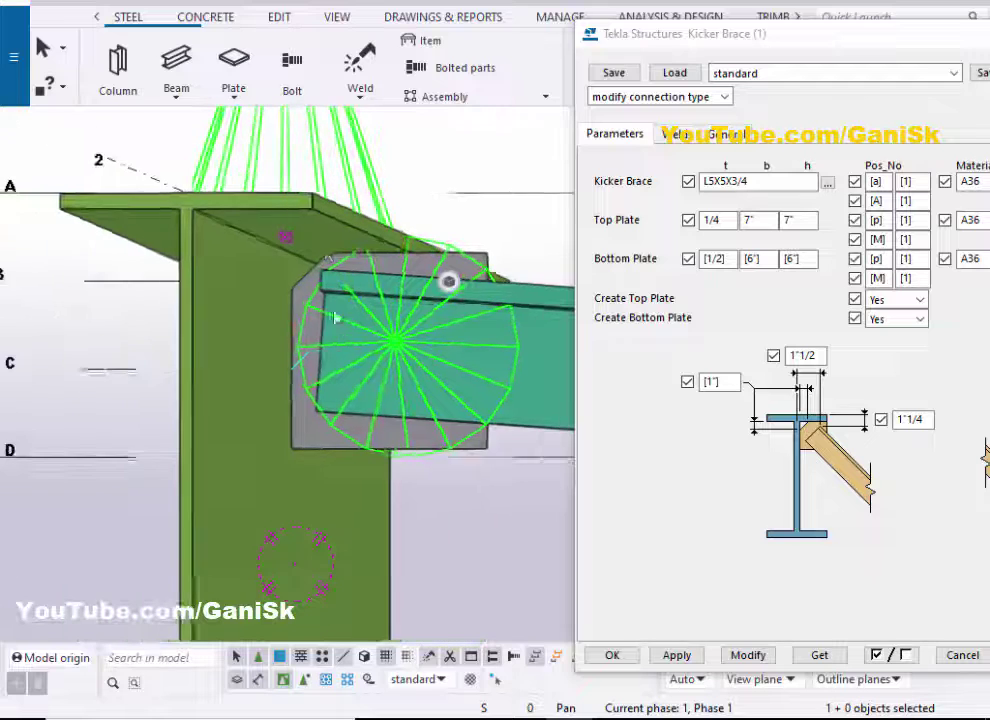
scroll(327, 276, up, 3)
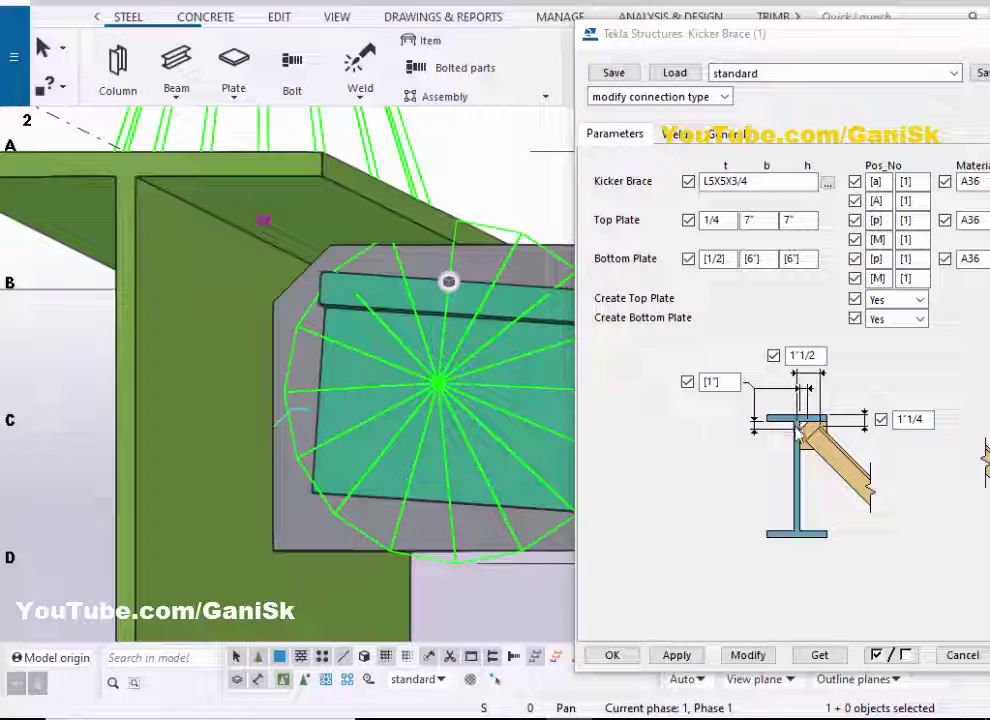
Set the brace's horizontal offset from the beam web at the top plate to 2" and modify the placed component
double_click(818, 355)
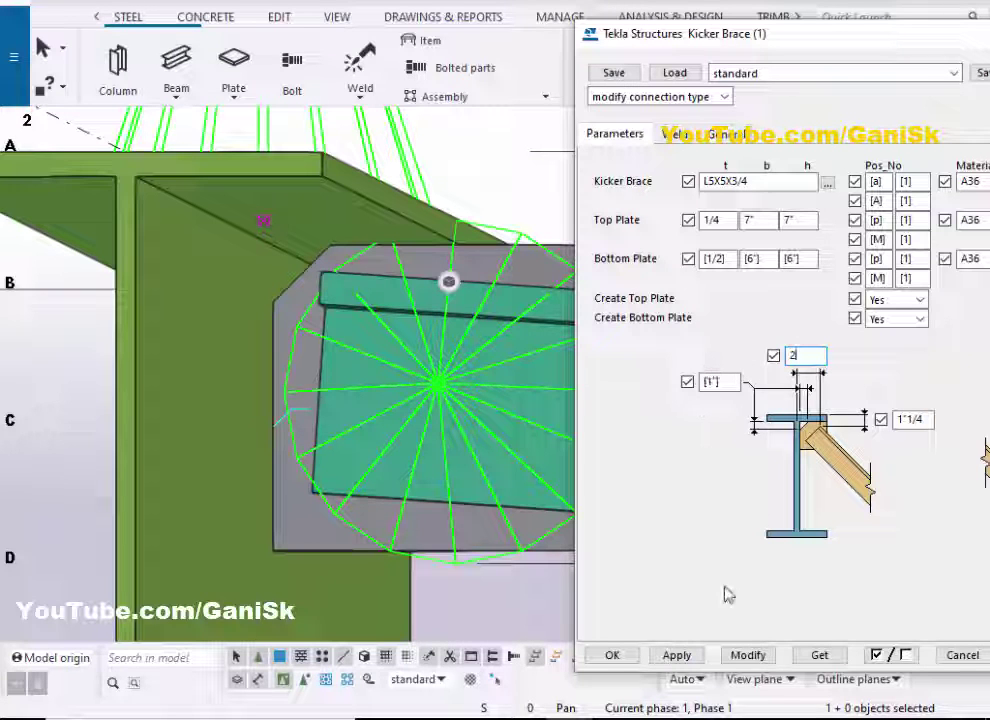
click(740, 657)
ctrl+middle_drag(446, 405, 384, 523)
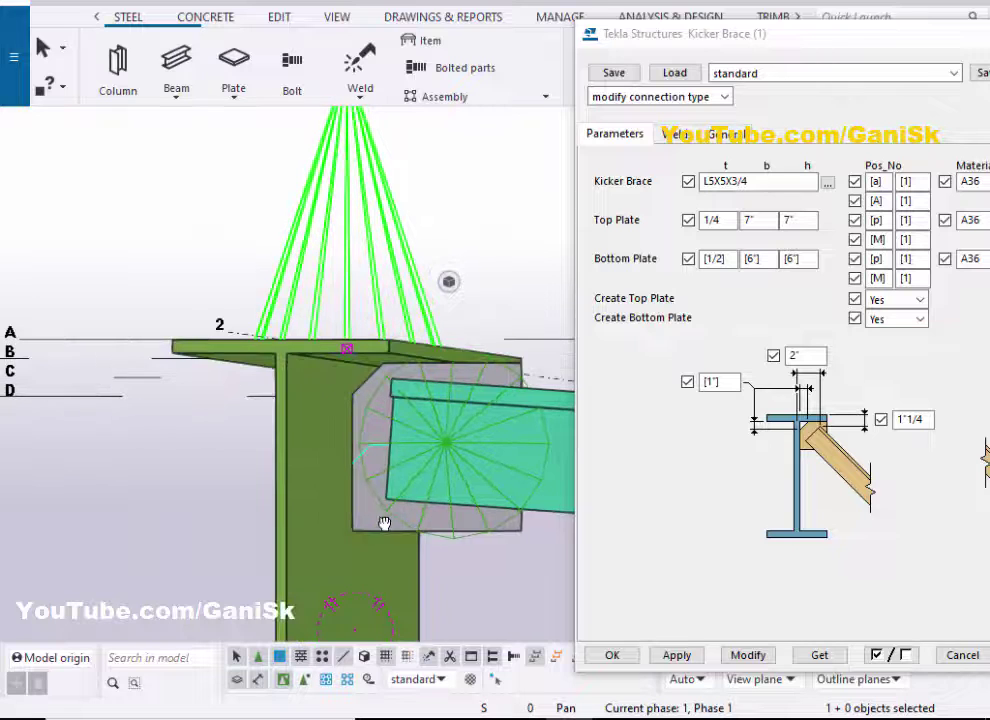
ctrl+middle_drag(400, 396, 389, 374)
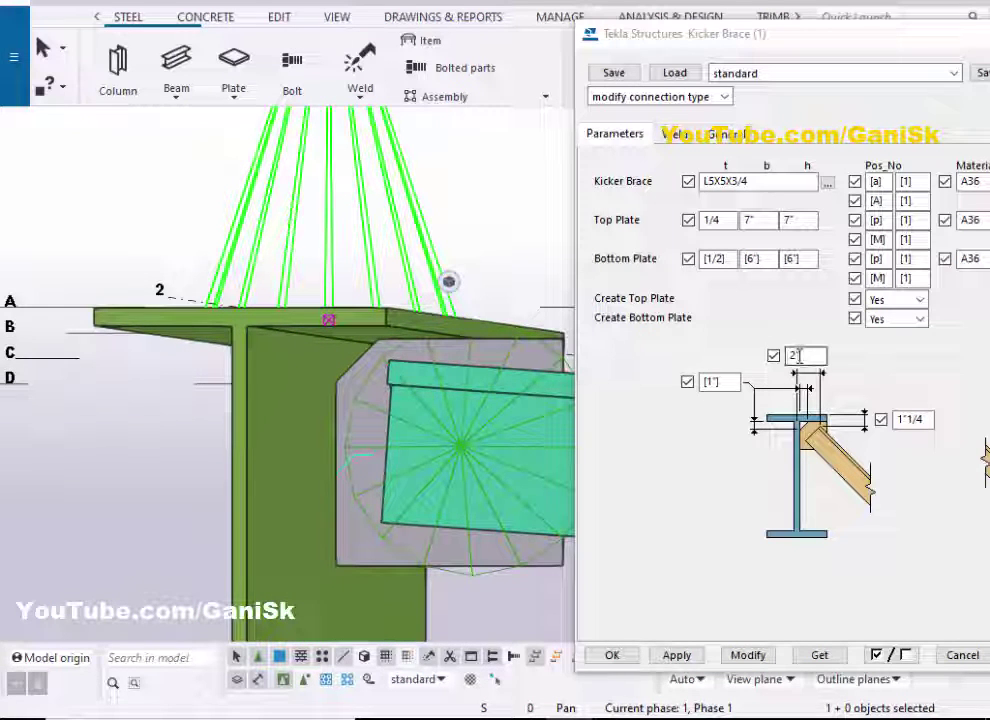
double_click(799, 355)
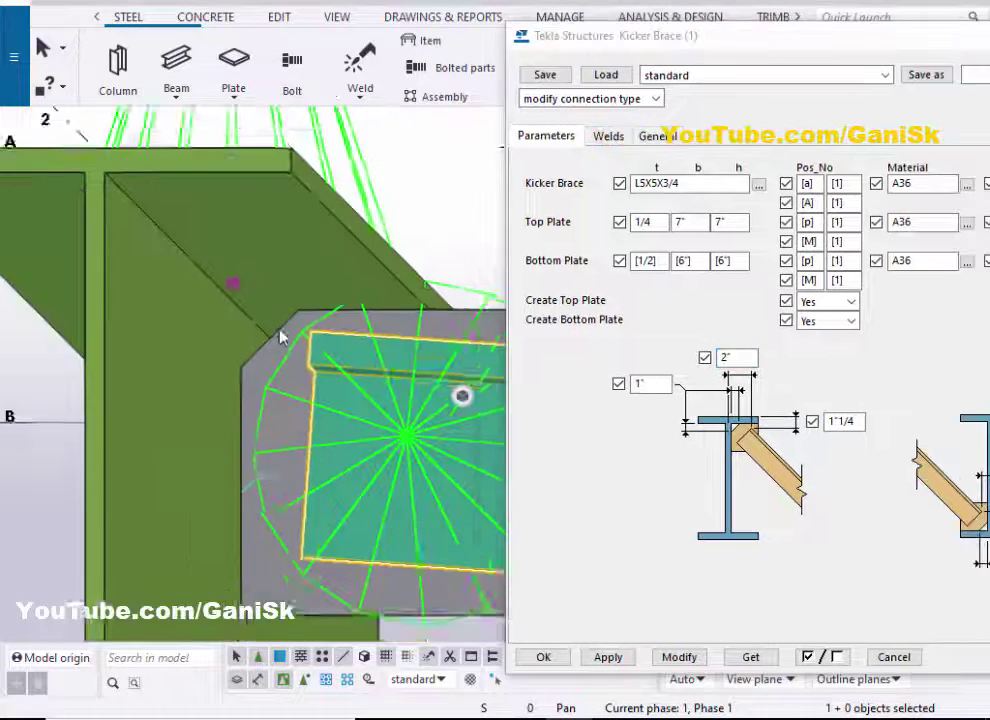
Set the top plate's corner chamfer to 2" and apply it to the placed component
scroll(280, 330, up, 3)
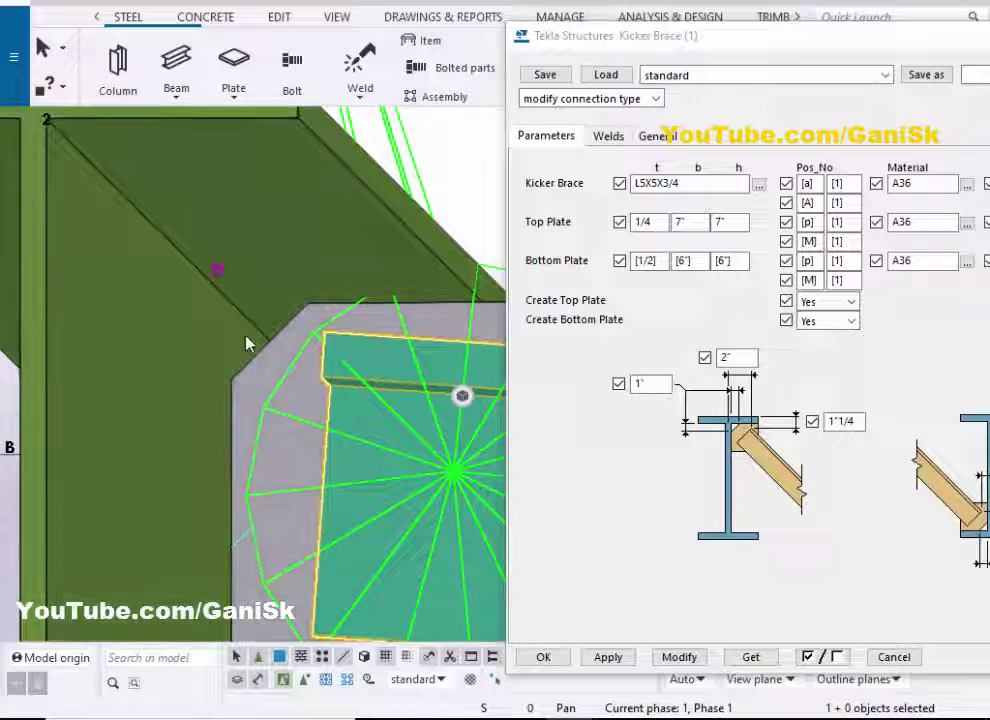
double_click(659, 383)
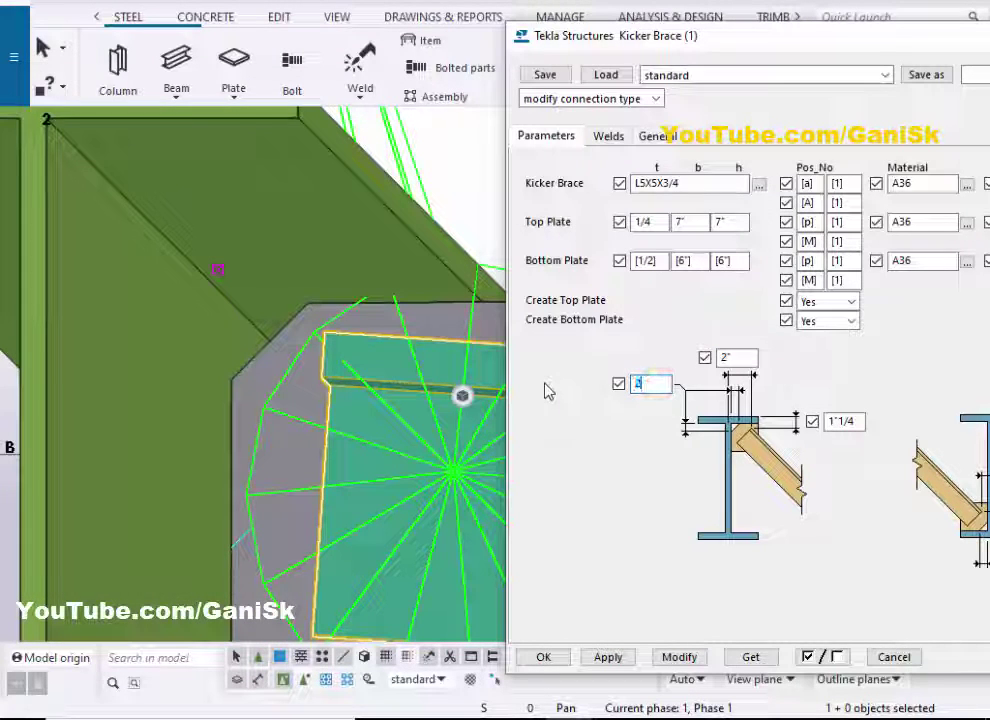
text(2)
click(671, 657)
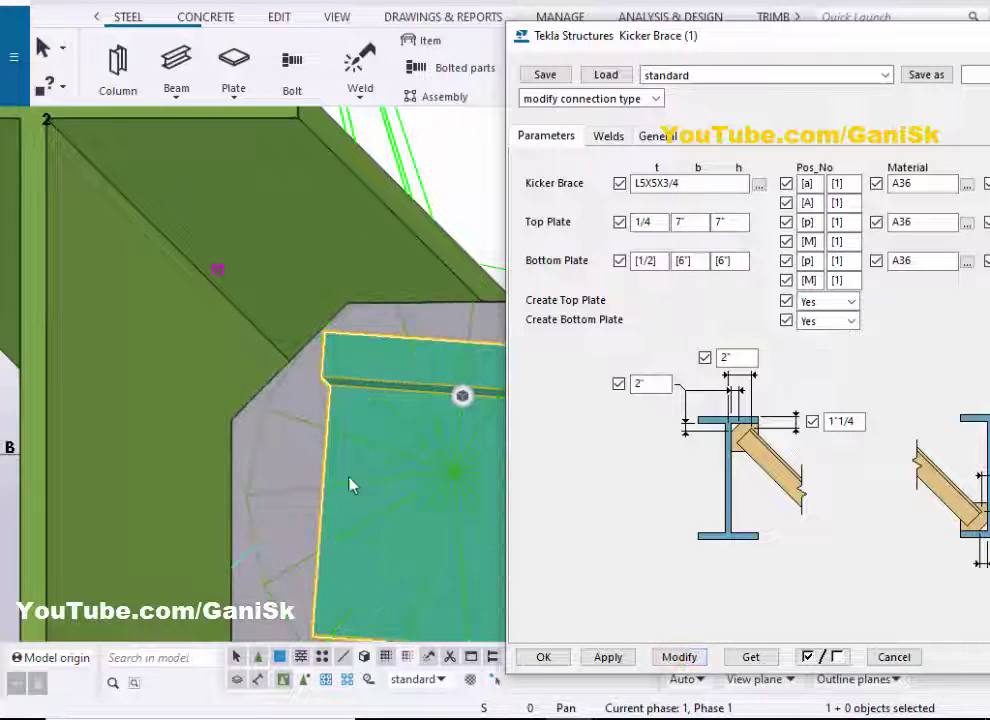
middle_drag(354, 482, 302, 438)
scroll(314, 397, up, 2)
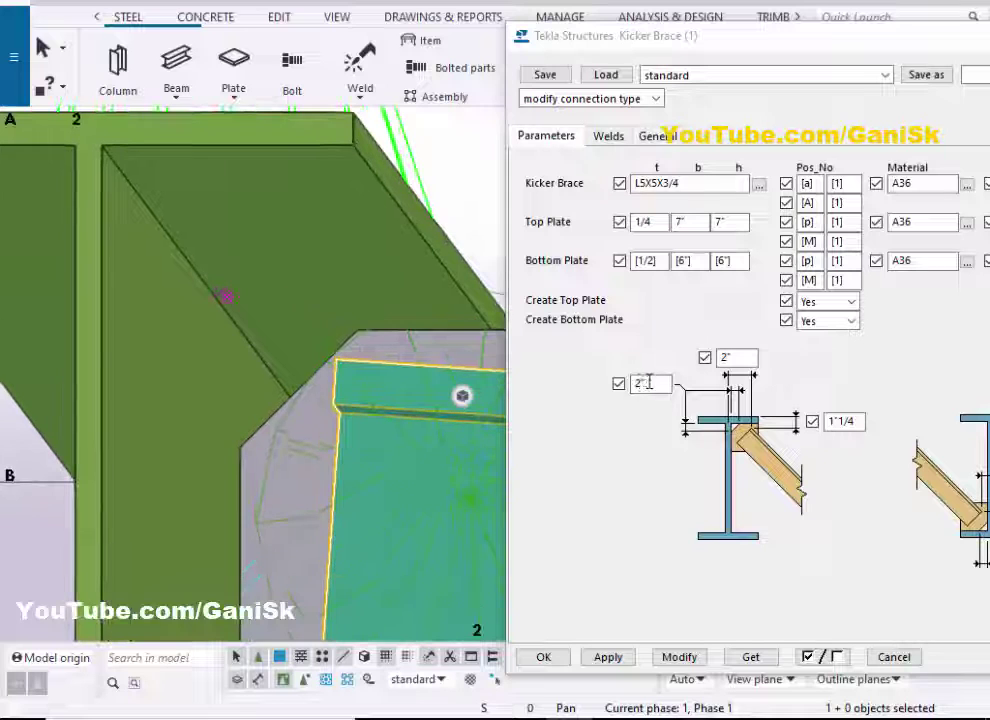
Set the top plate's corner chamfer to 1"1/2 and apply it to the placed component
double_click(650, 383)
text(1.5)
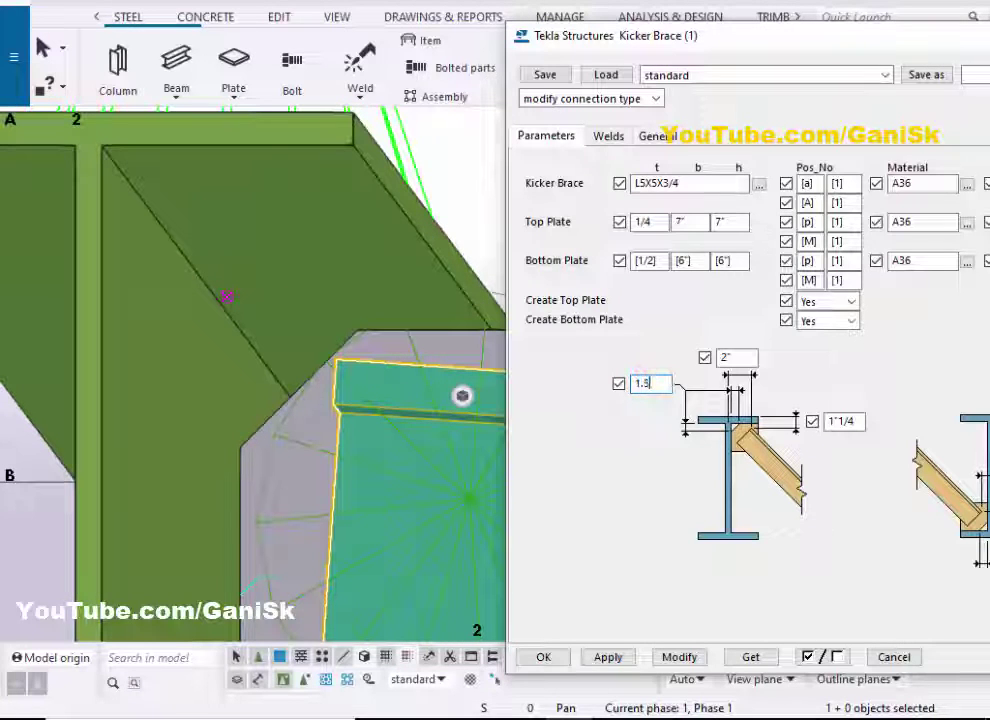
click(677, 657)
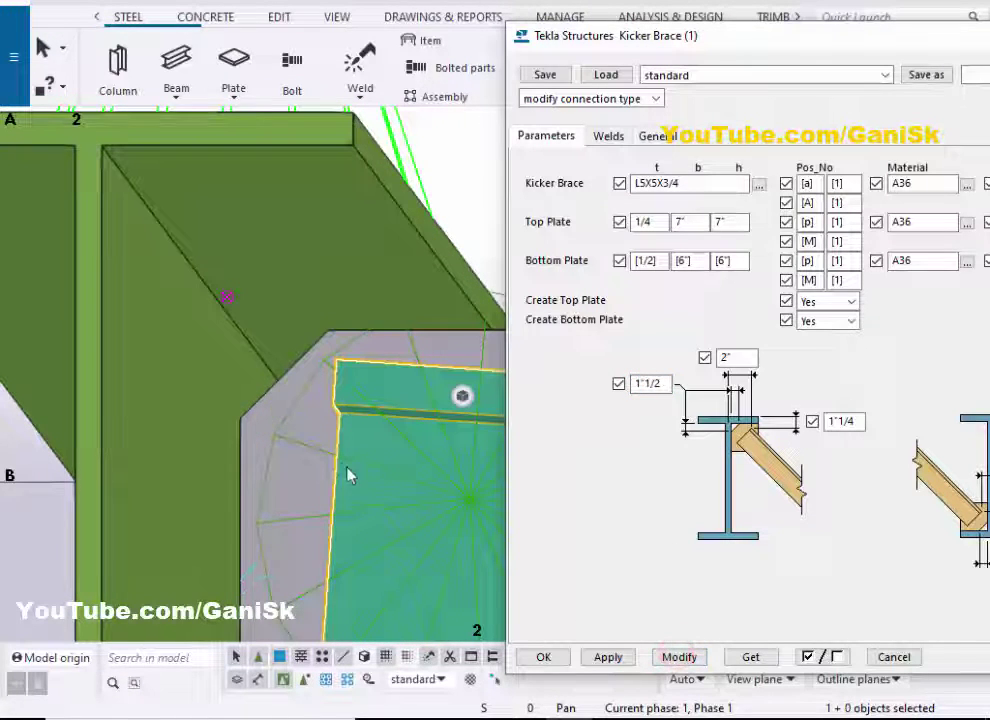
scroll(347, 471, down, 3)
scroll(290, 430, up, 4)
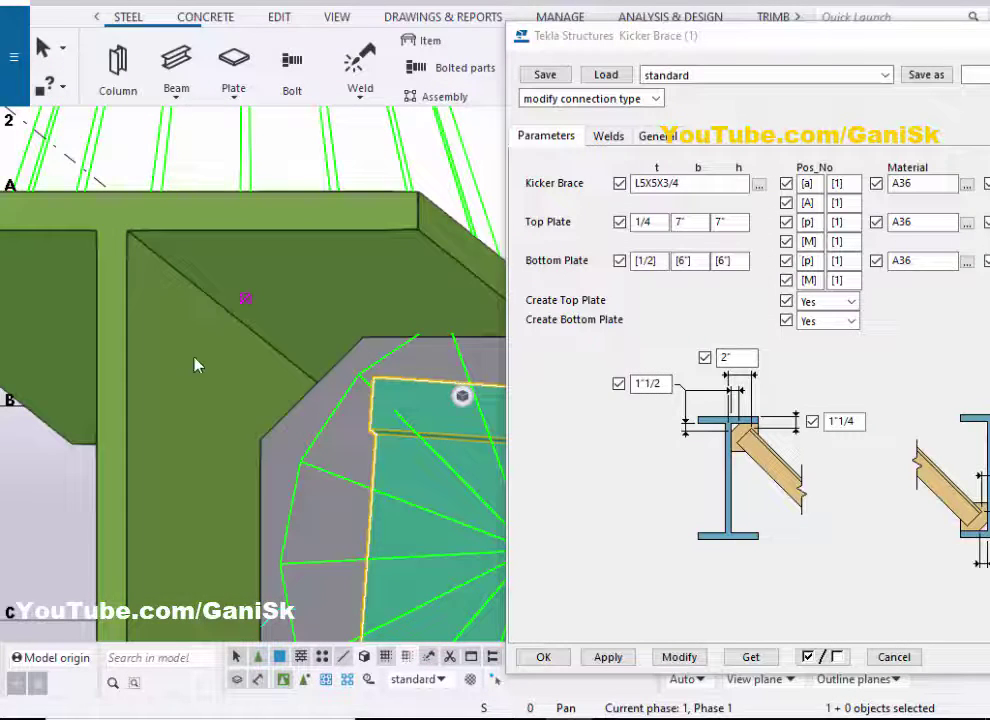
Examine the bottom plate and brace end at the gridline 3 beam from both sides, keeping the properties dialog beside the model
scroll(195, 363, down, 10)
middle_drag(279, 381, 98, 344)
middle_drag(353, 316, 288, 380)
scroll(300, 335, up, 2)
scroll(294, 337, up, 3)
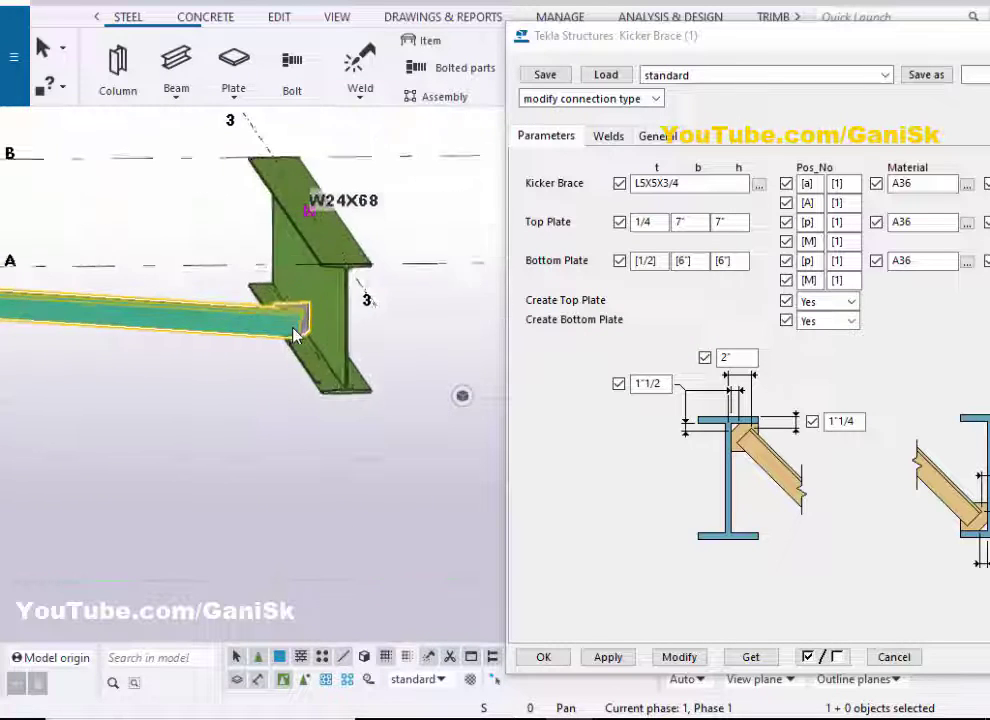
scroll(295, 333, up, 5)
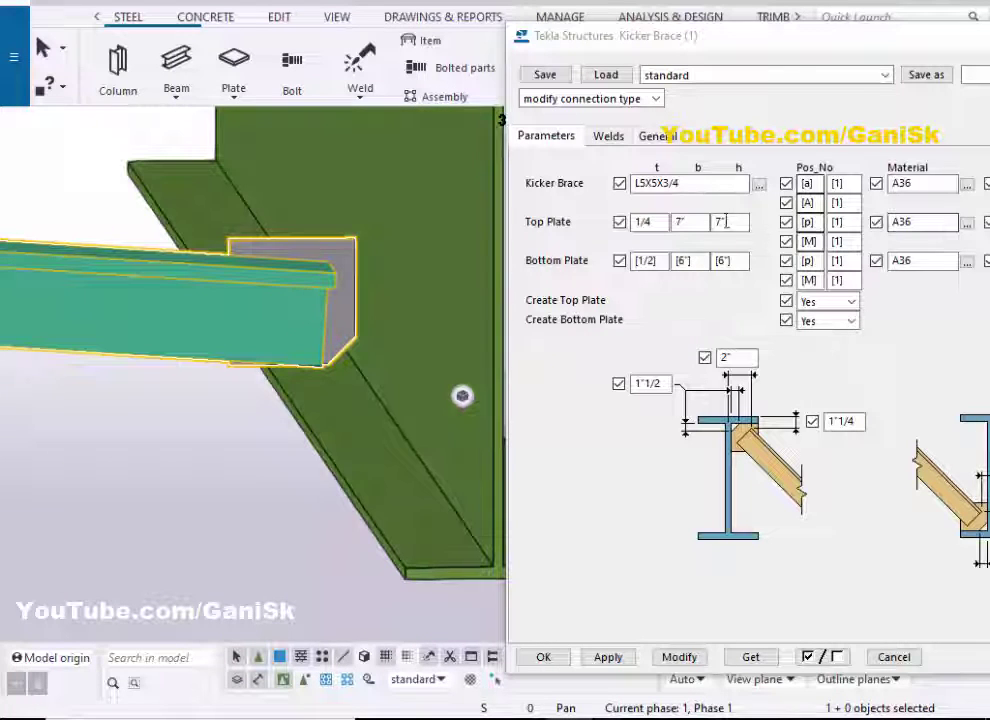
drag(800, 42, 778, 38)
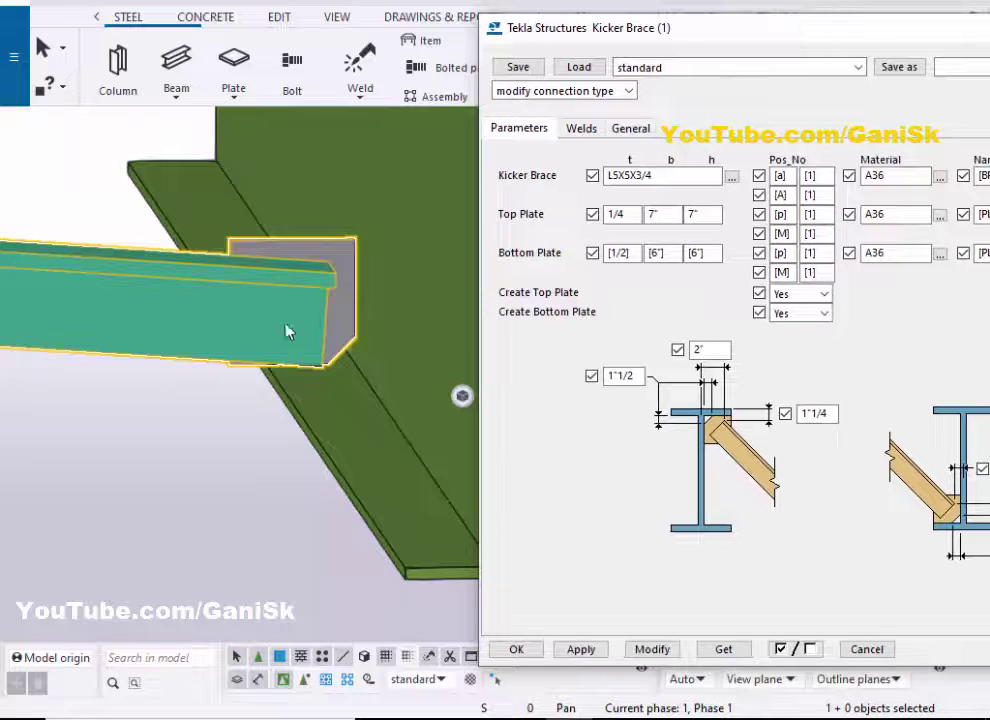
middle_drag(217, 298, 392, 260)
scroll(161, 309, down, 5)
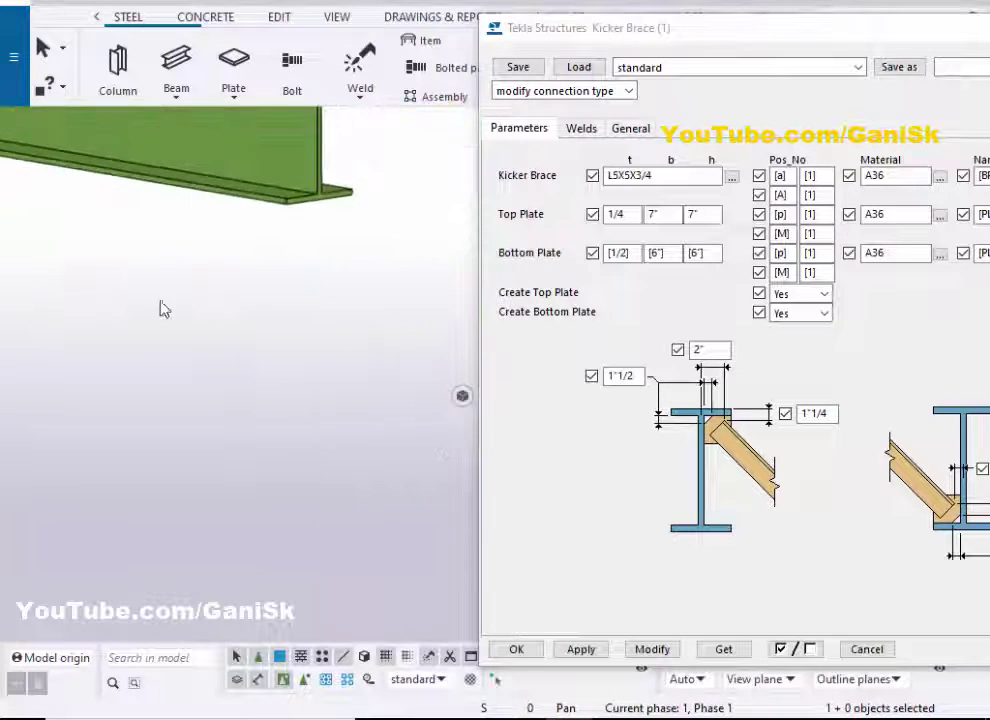
middle_drag(200, 320, 393, 391)
middle_drag(160, 225, 298, 283)
scroll(280, 305, up, 3)
scroll(272, 332, up, 3)
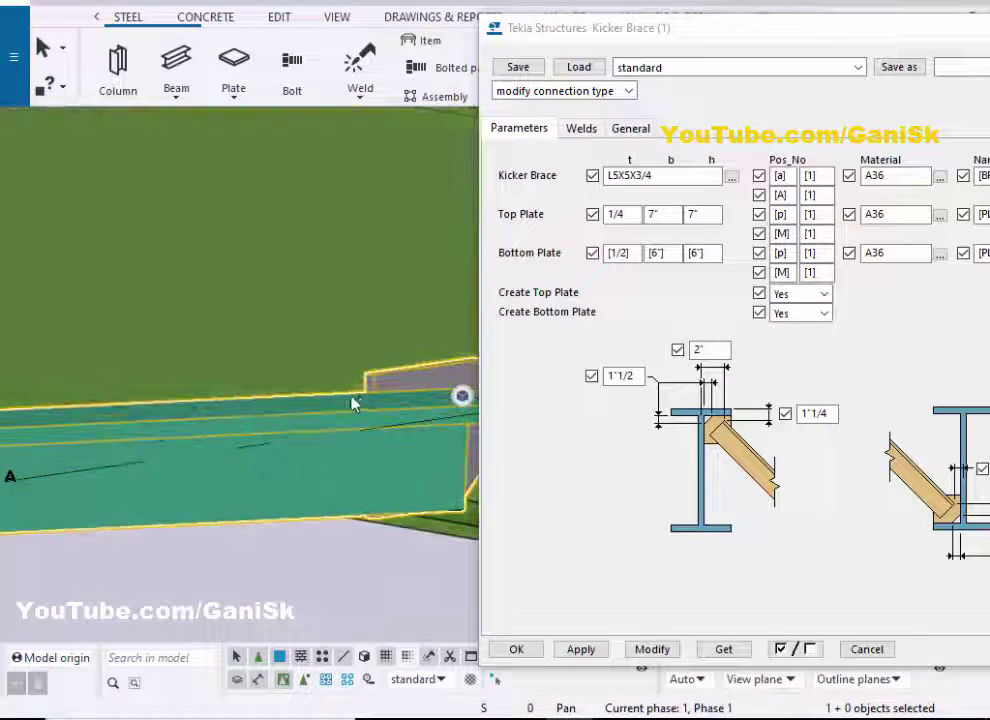
scroll(405, 398, down, 2)
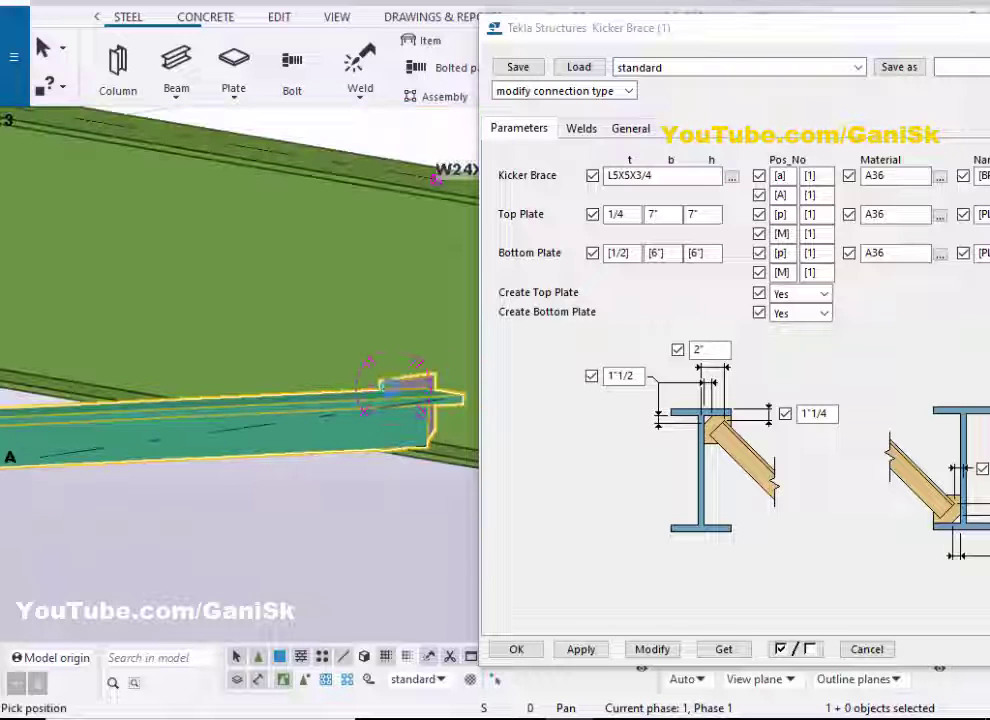
scroll(368, 412, up, 4)
scroll(367, 407, up, 3)
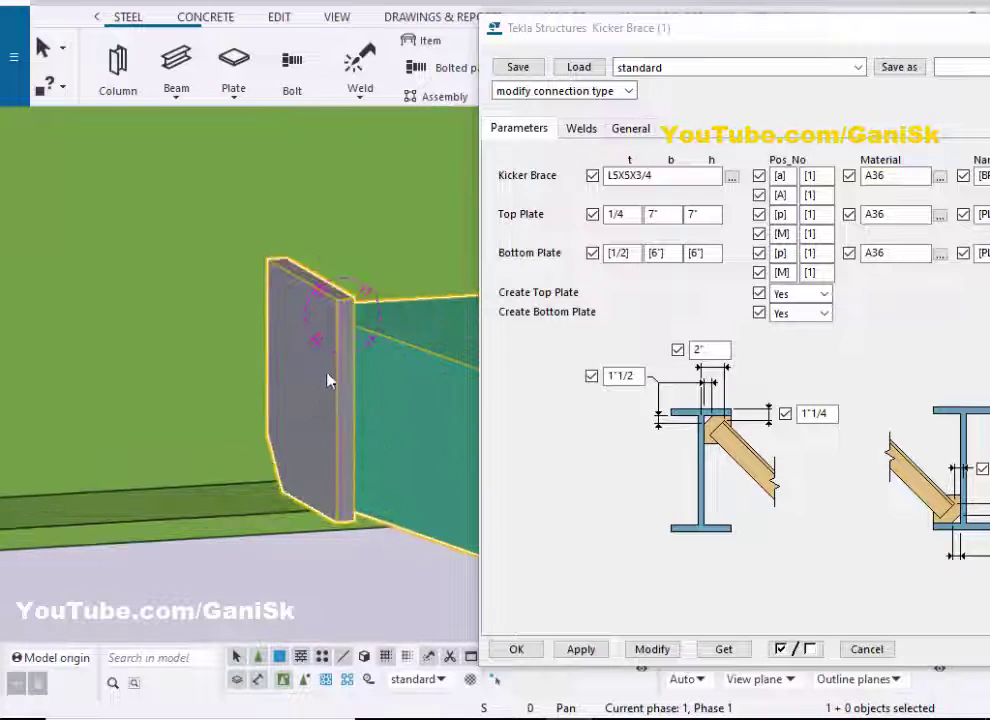
Set the bottom plate thickness to 1/4 and apply it to the placed kicker brace
double_click(632, 253)
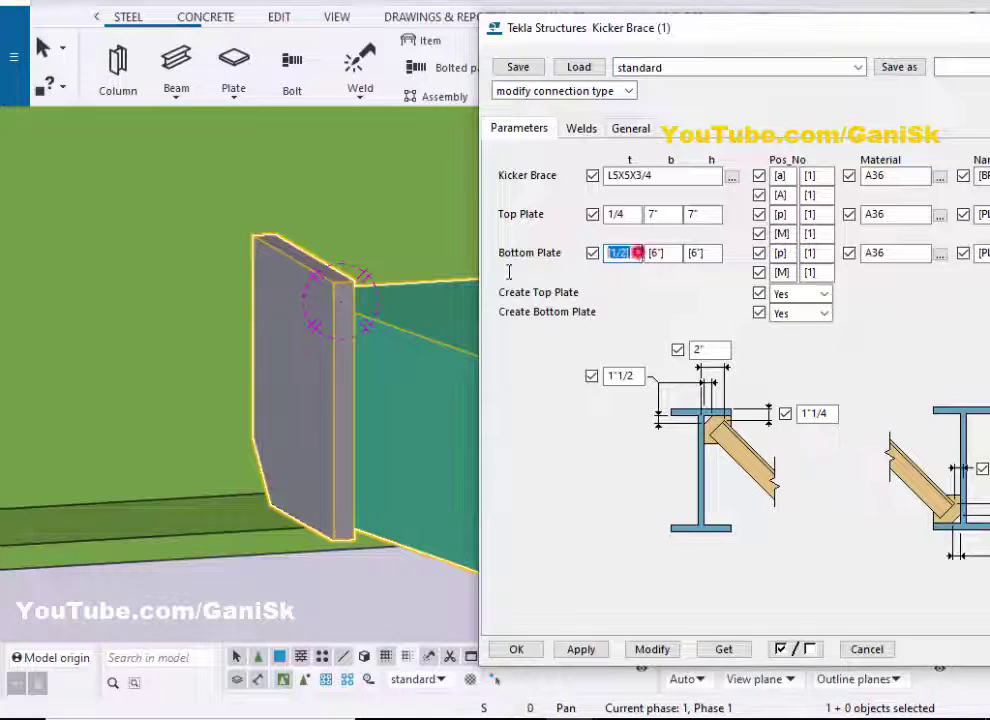
text(1/4)
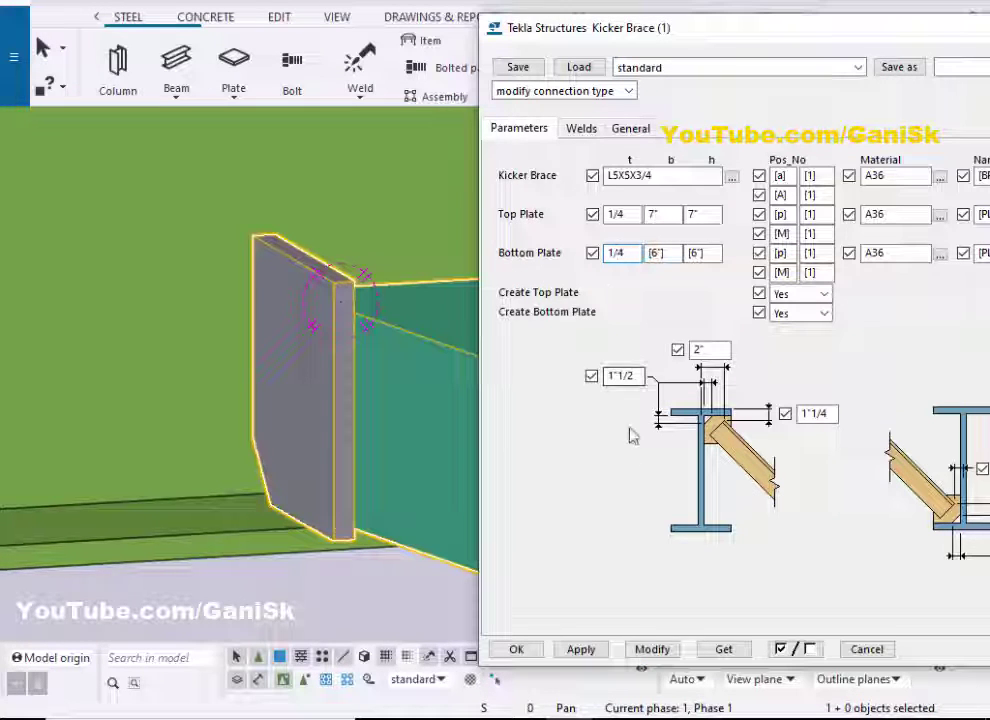
click(651, 649)
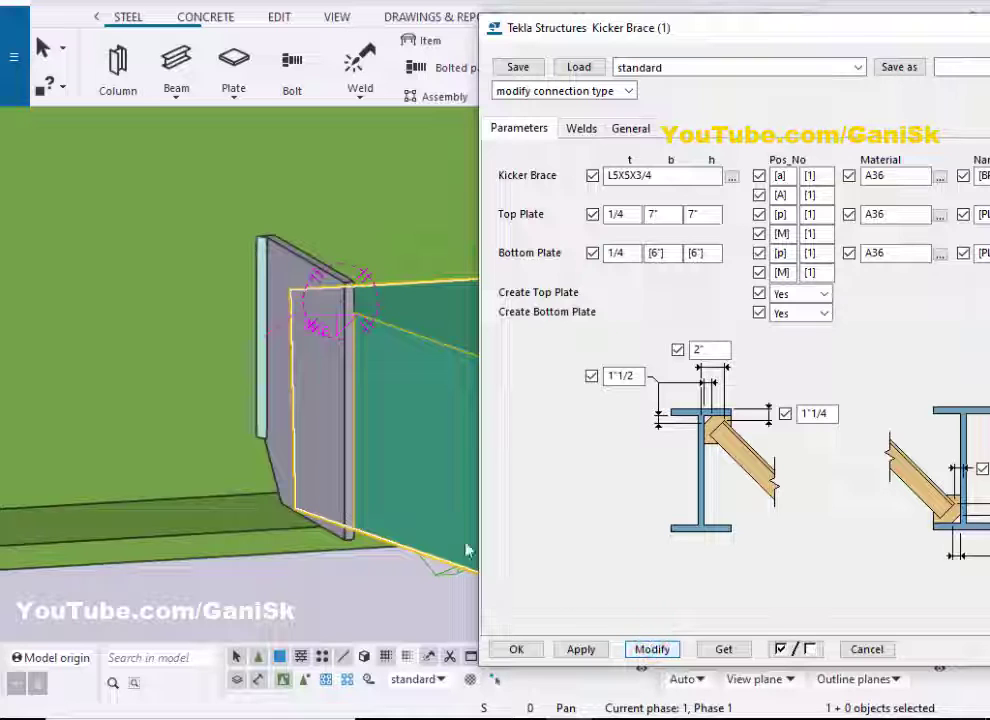
scroll(355, 456, up, 3)
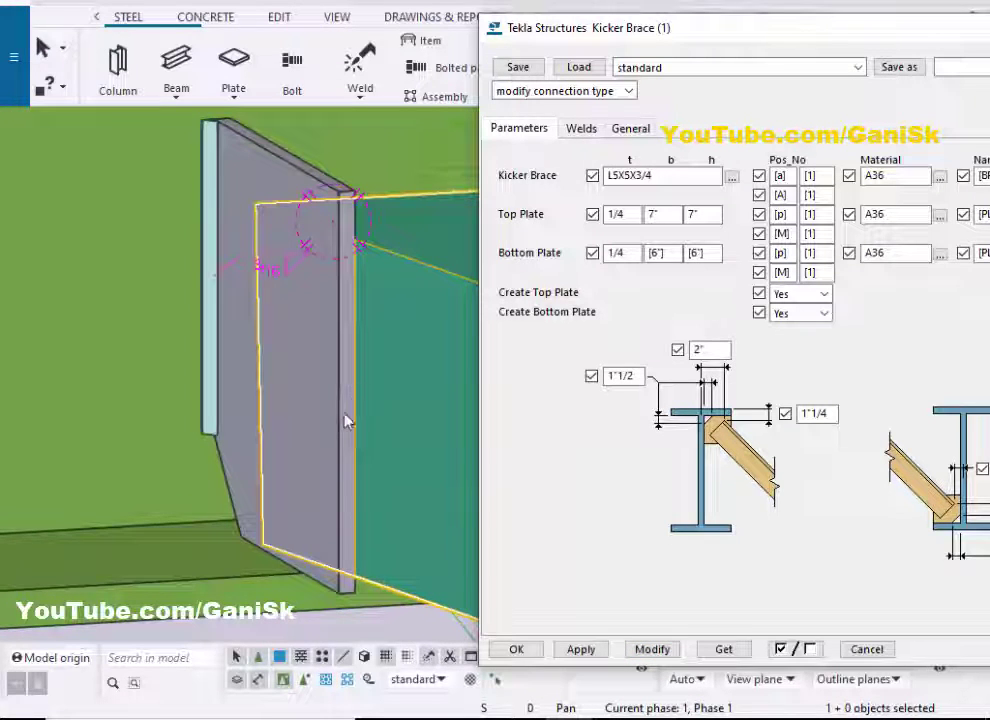
Set the bottom plate's width and height to 7" each and apply them to the placed kicker brace
scroll(407, 413, down, 4)
double_click(657, 253)
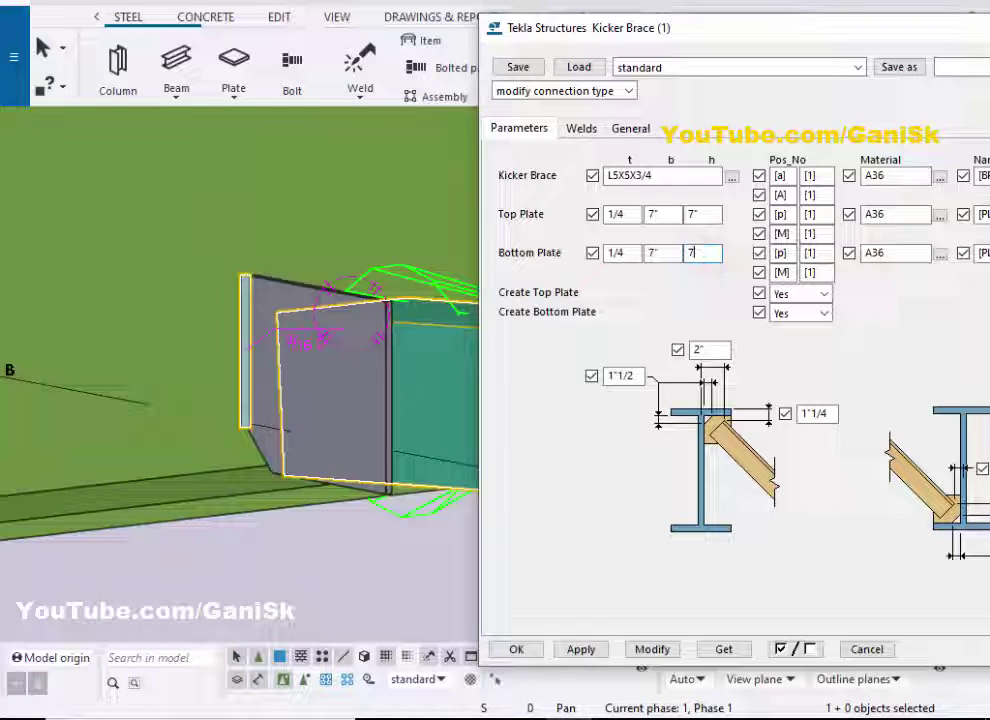
click(652, 649)
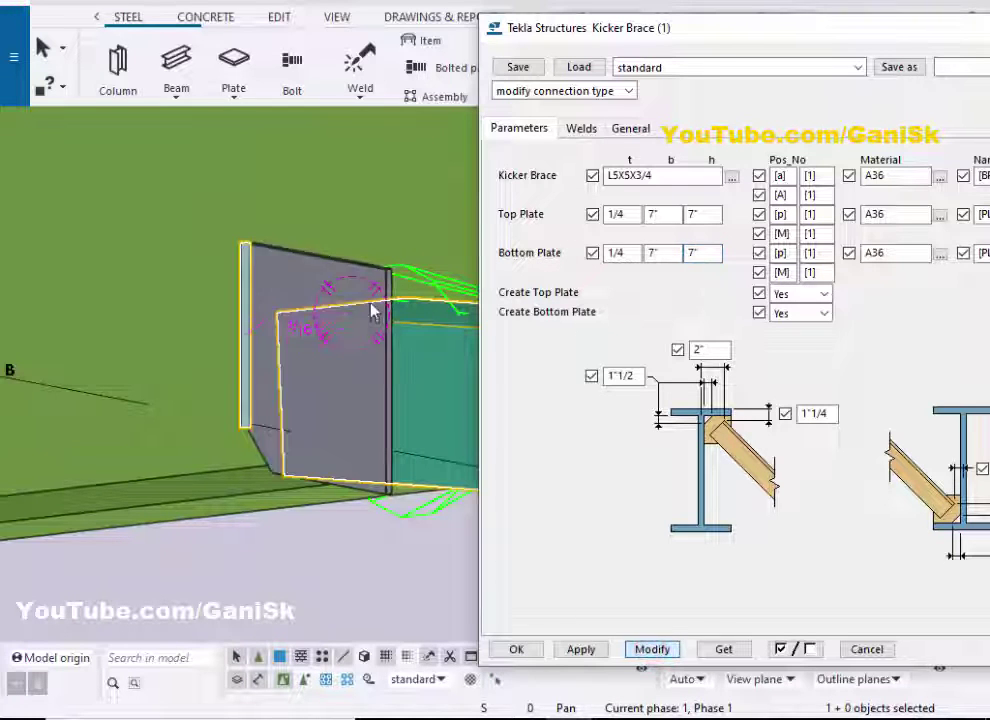
scroll(340, 385, down, 3)
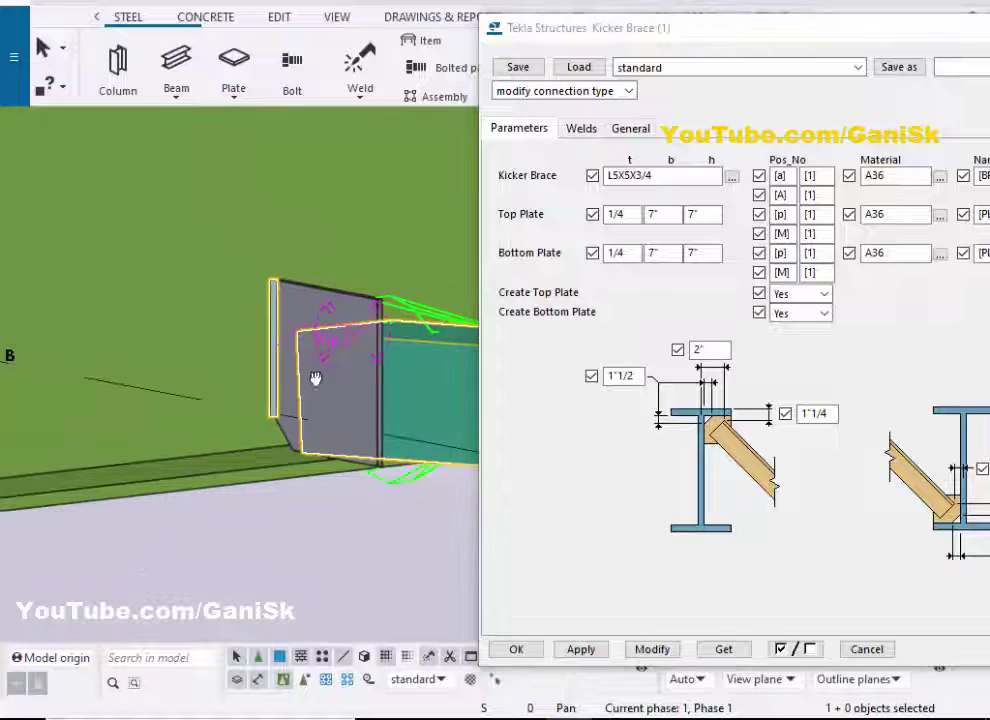
Set the brace's horizontal offset from the beam web at the bottom plate to 2" and apply it to the placed component
middle_drag(356, 376, 115, 408)
ctrl+middle_drag(426, 387, 228, 360)
ctrl+middle_drag(451, 409, 372, 410)
drag(910, 33, 818, 24)
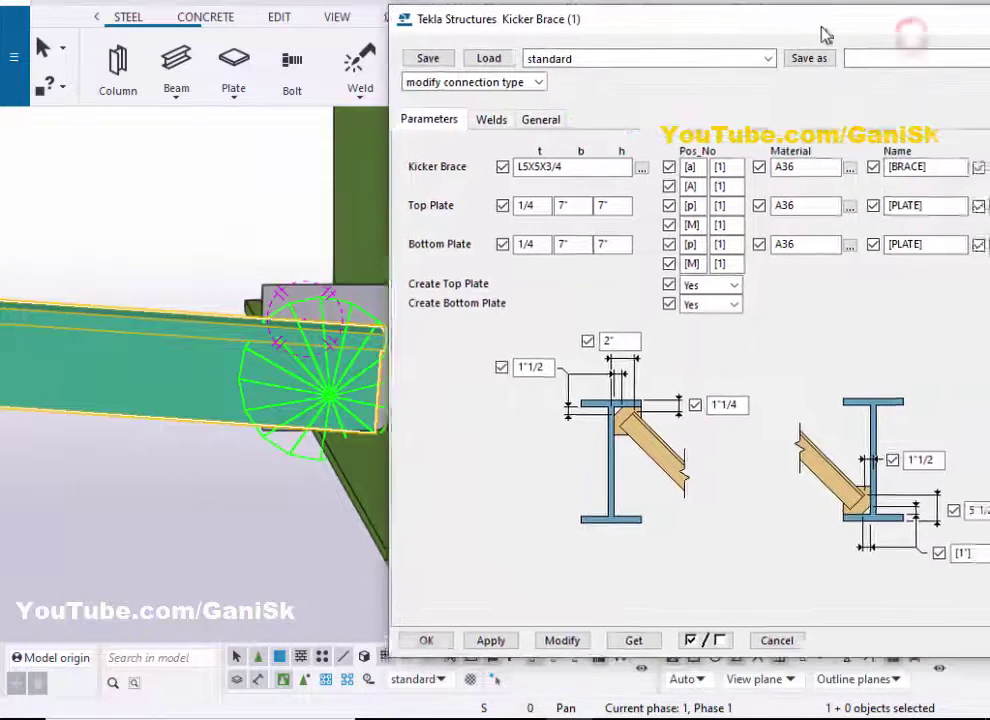
scroll(310, 272, down, 2)
middle_drag(311, 273, 149, 266)
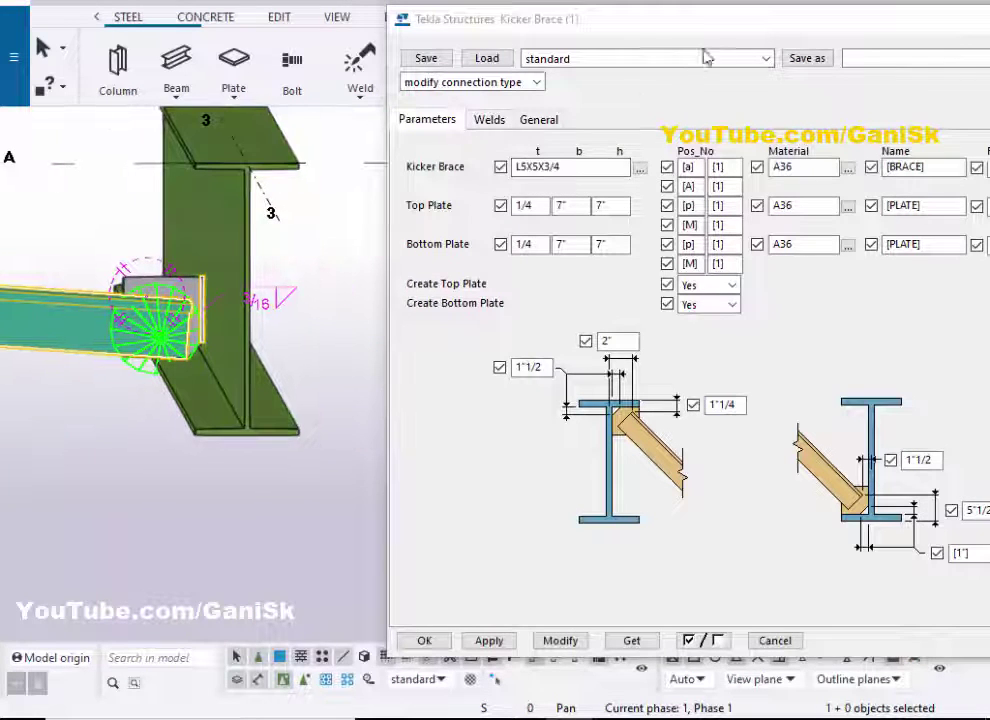
drag(731, 25, 653, 35)
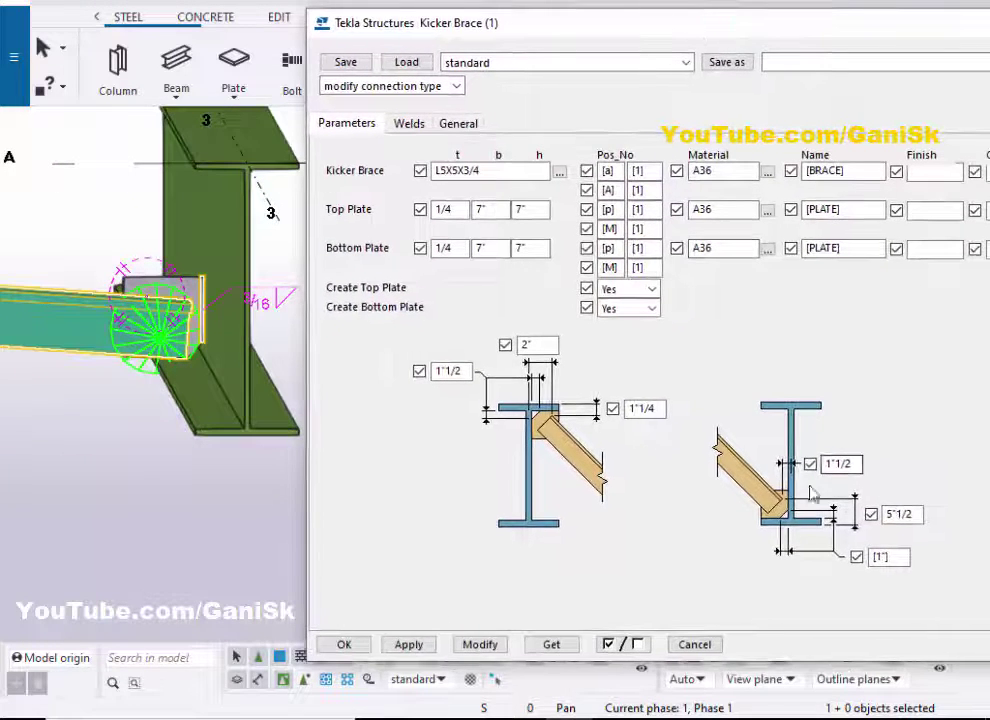
scroll(163, 340, up, 3)
middle_drag(162, 392, 132, 392)
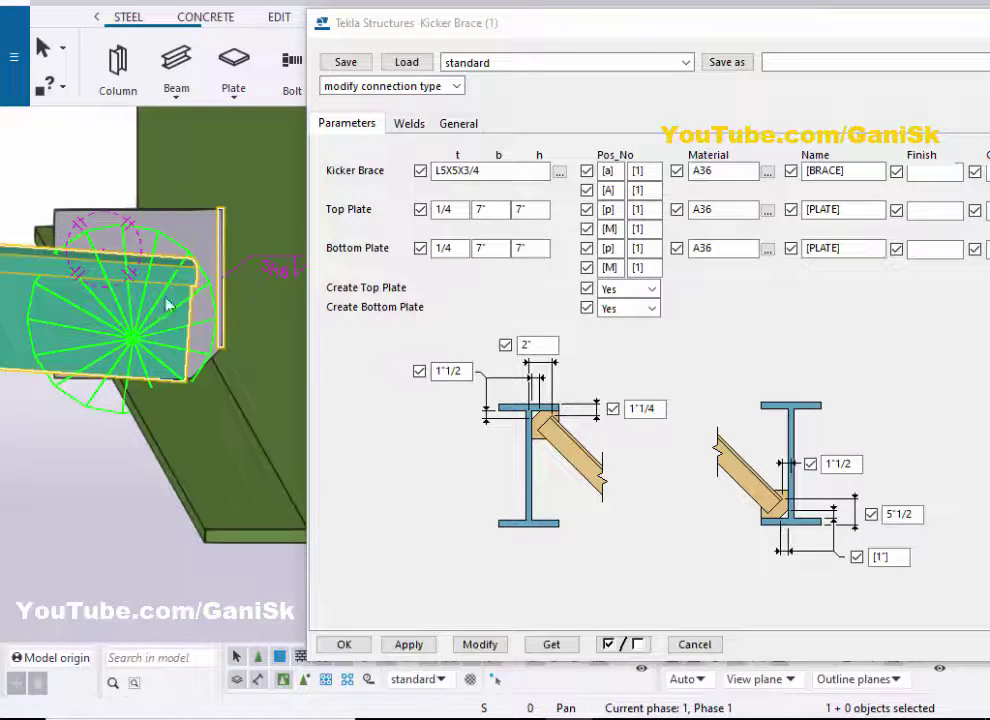
double_click(843, 464)
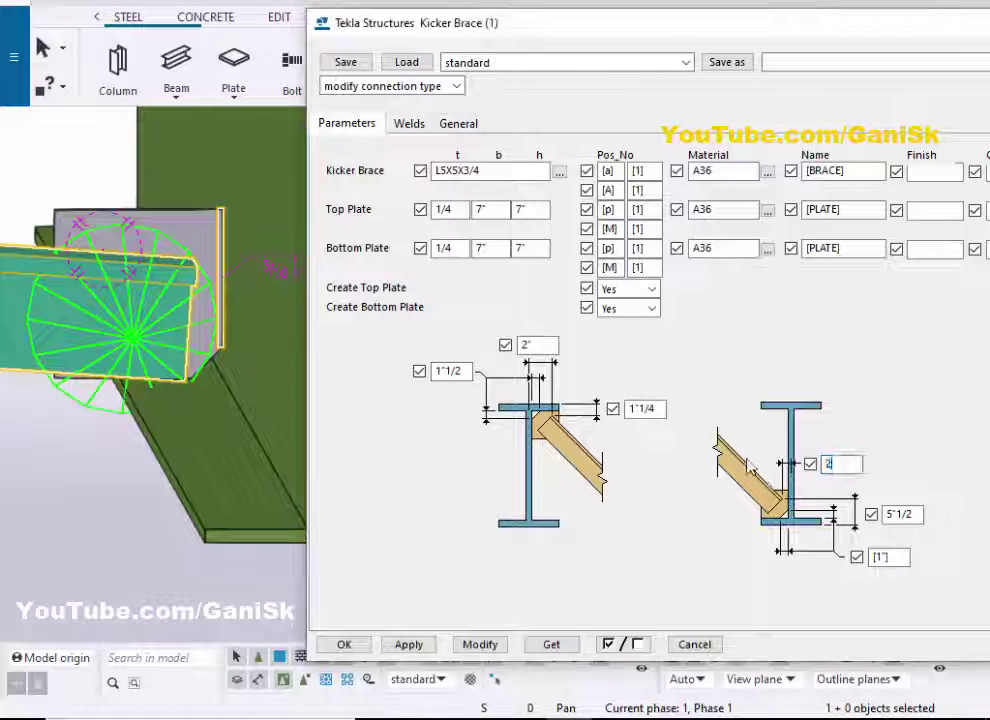
click(478, 644)
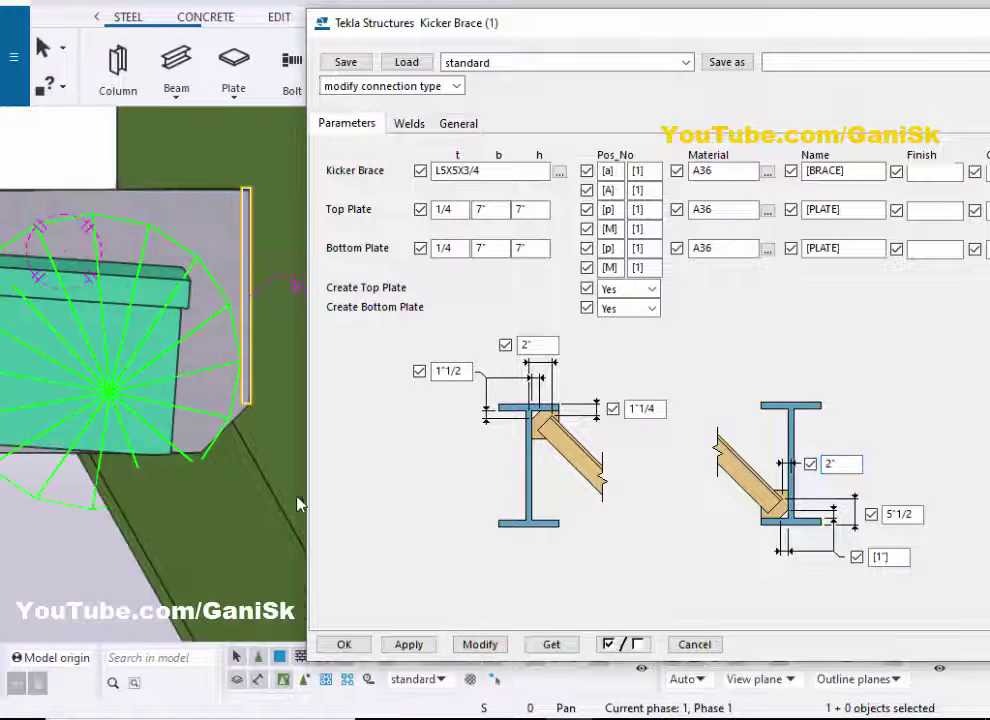
Set the brace's vertical offset at the bottom plate to 6"1/2, apply it and check the brace end against the plate
scroll(298, 504, down, 6)
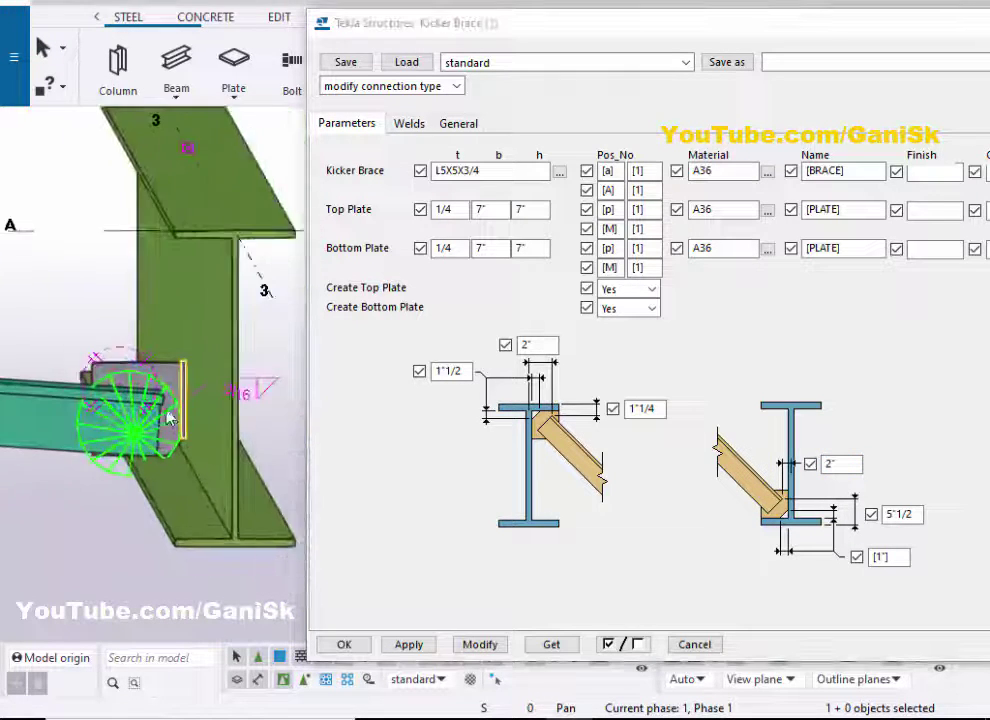
scroll(170, 420, up, 2)
scroll(168, 498, down, 1)
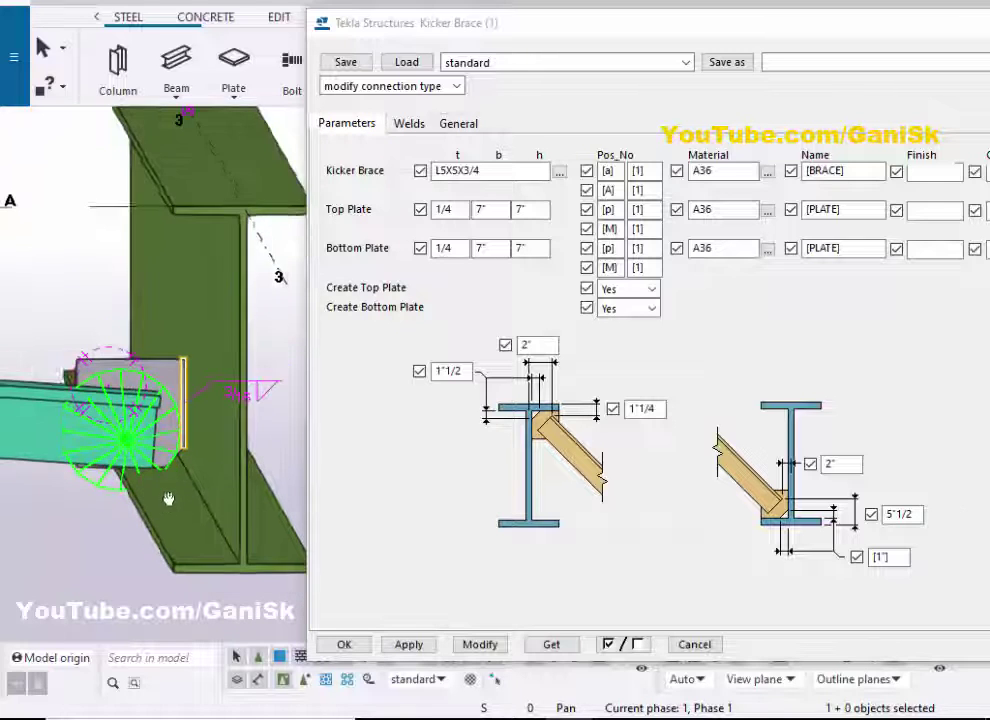
ctrl+middle_drag(168, 498, 210, 492)
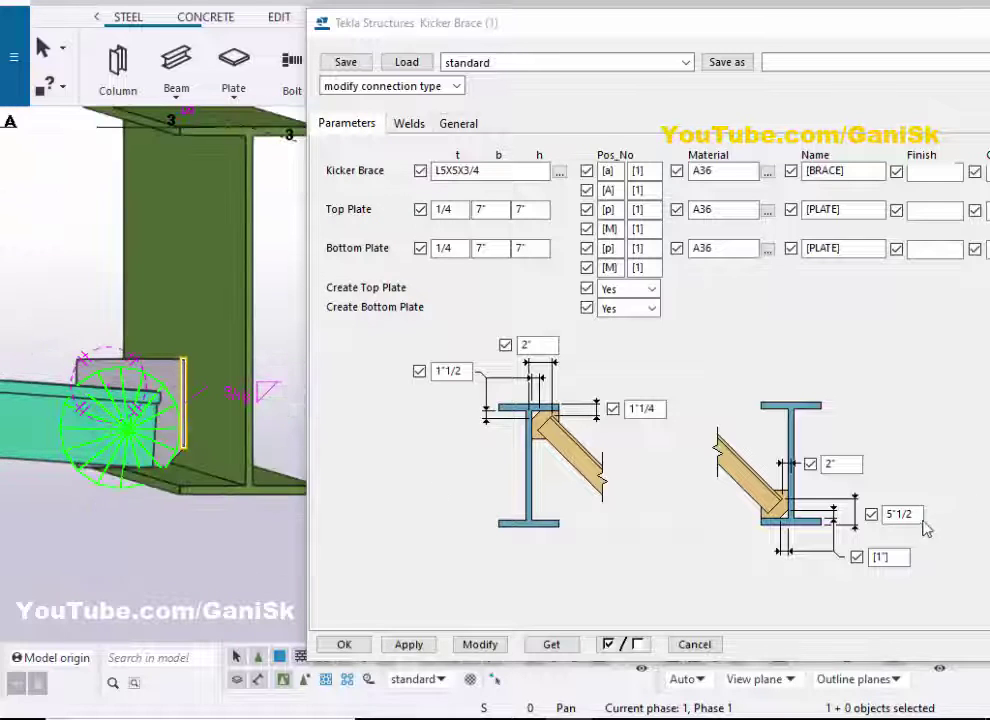
scroll(167, 495, up, 3)
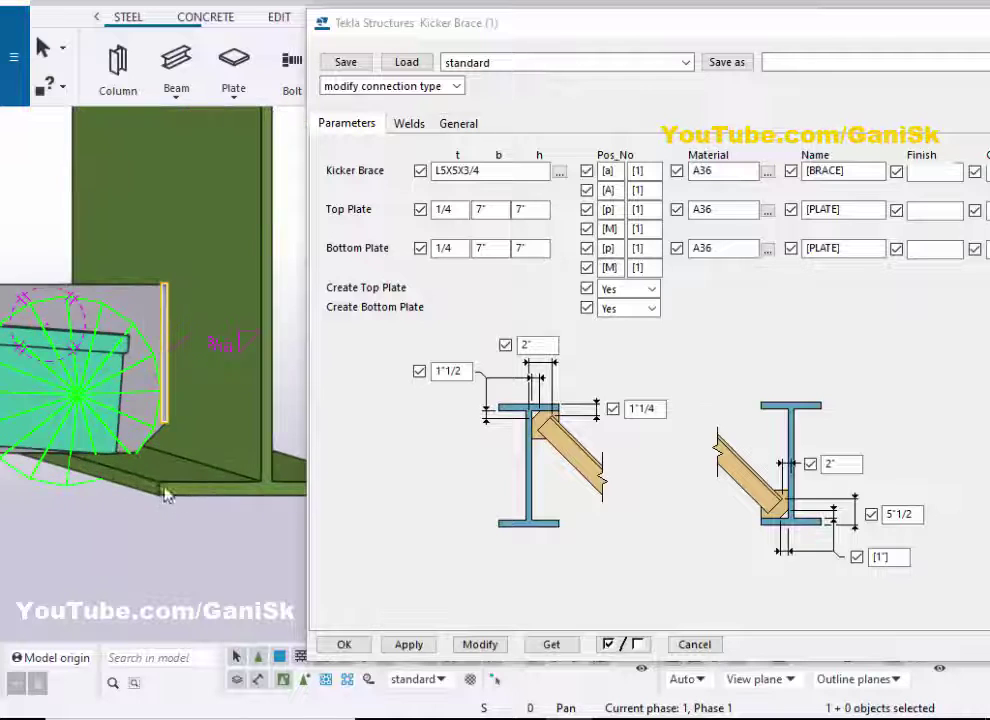
ctrl+middle_drag(92, 335, 115, 337)
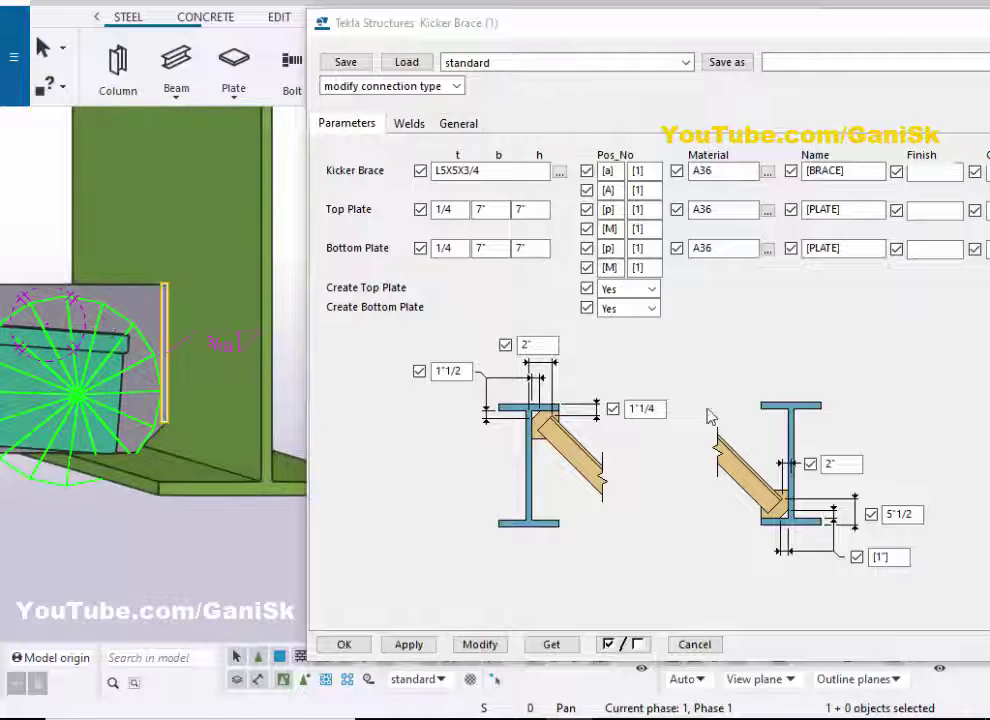
double_click(910, 514)
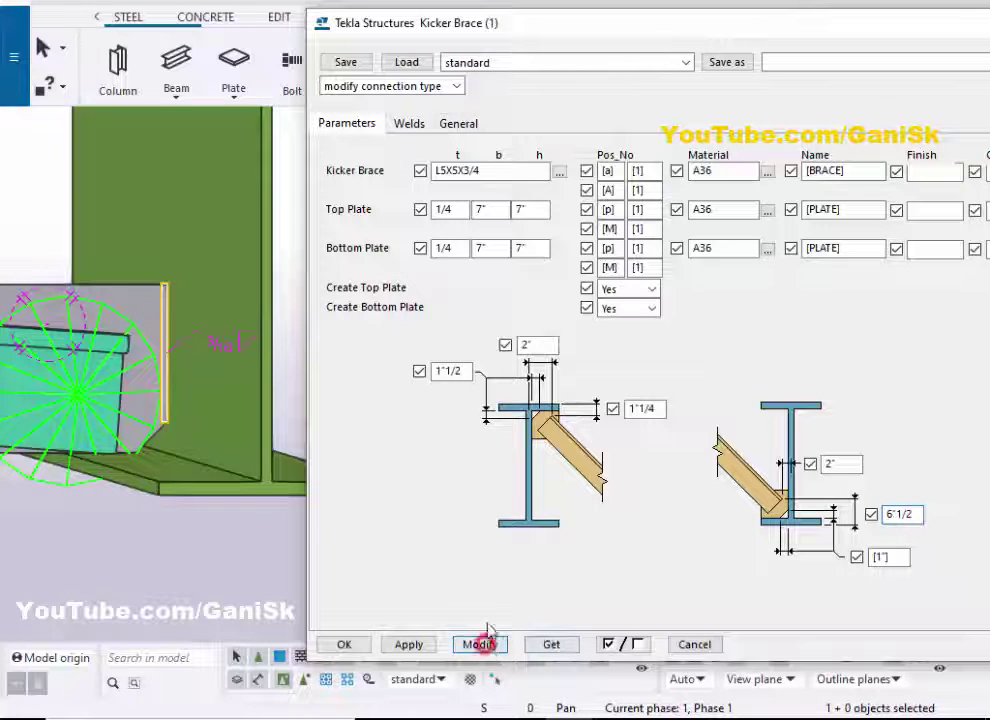
scroll(106, 415, up, 3)
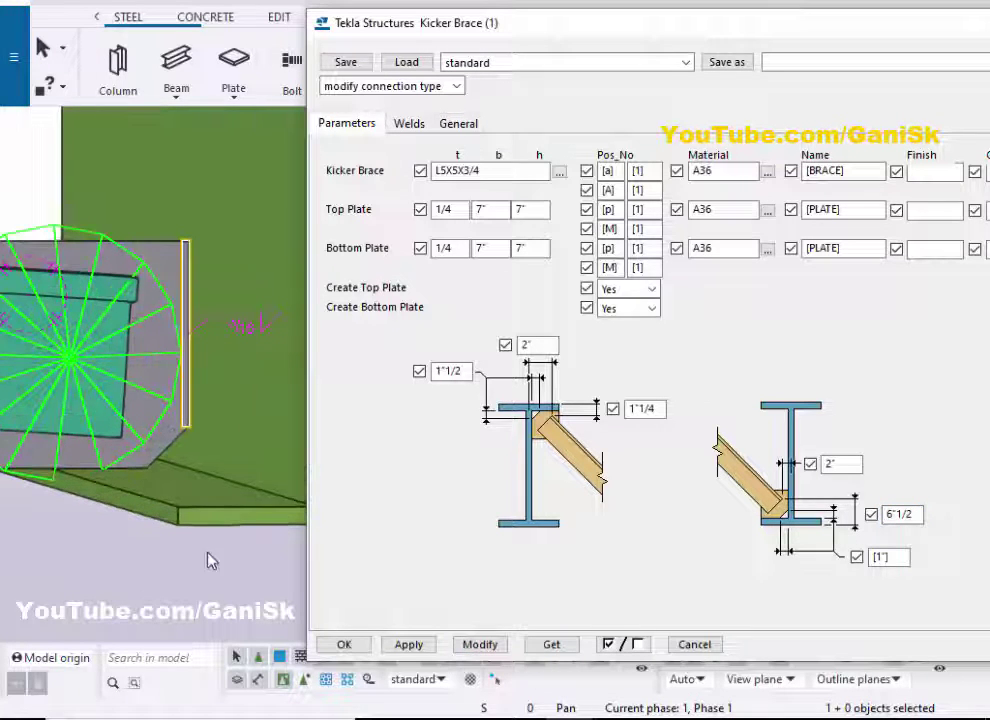
scroll(150, 400, up, 2)
scroll(132, 283, down, 2)
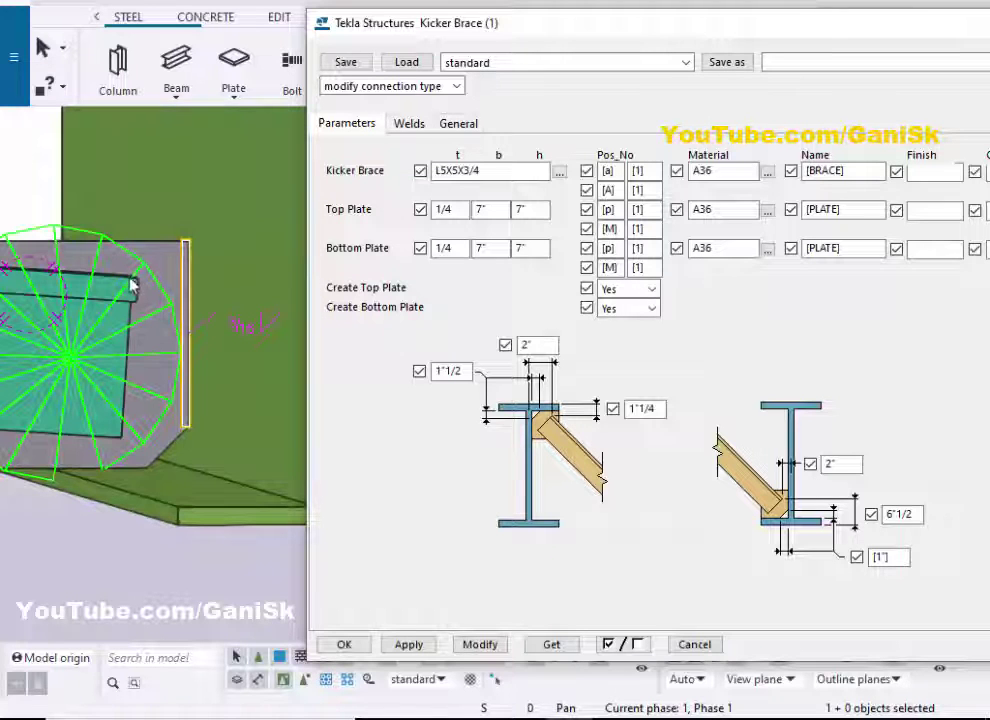
Set the bottom plate's corner chamfer to 1"1/2, apply it to the placed component and inspect the cut corner
double_click(912, 514)
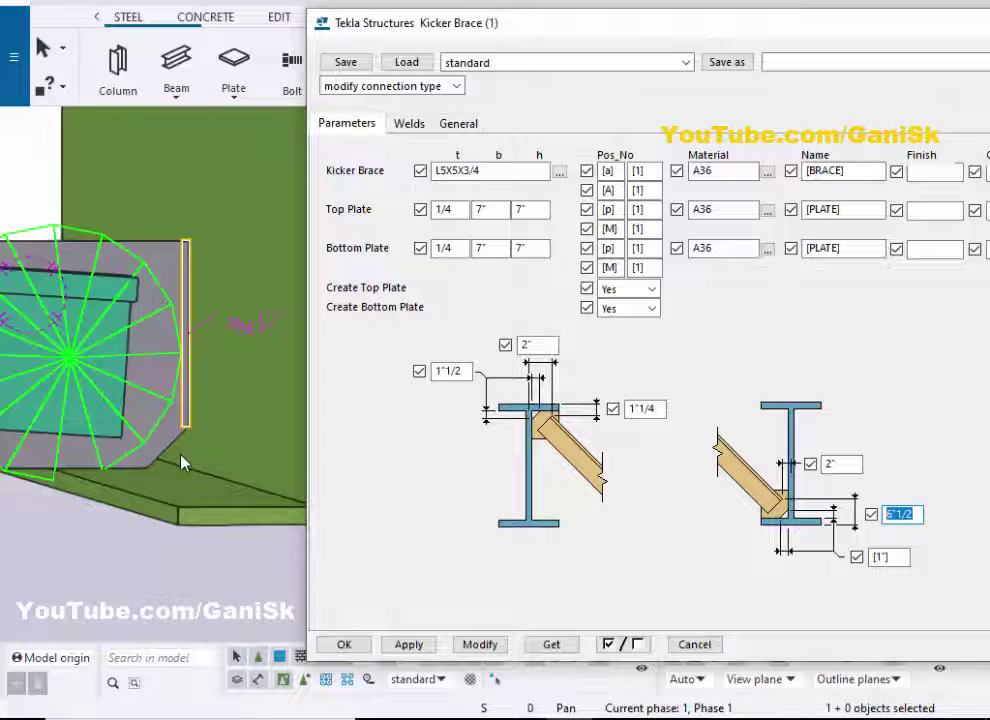
scroll(165, 460, up, 5)
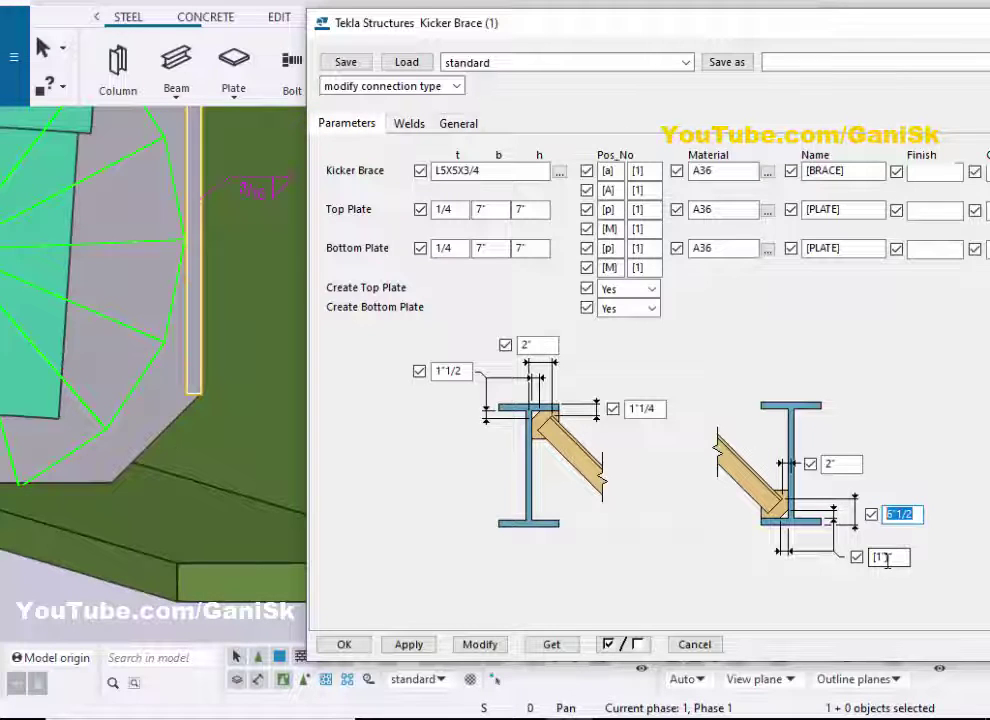
click(888, 558)
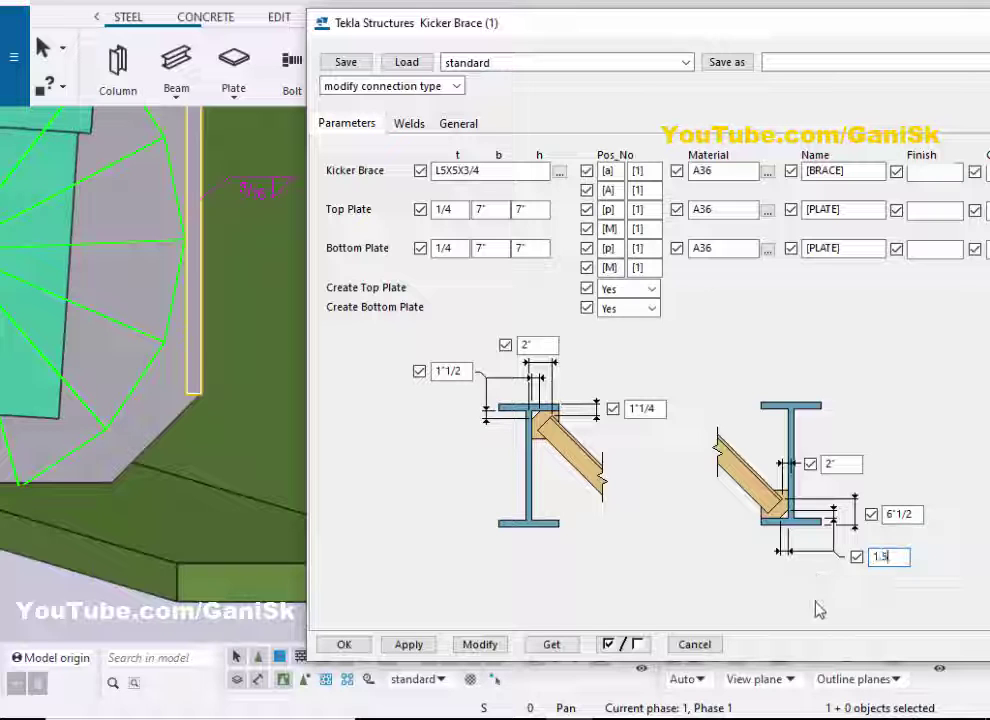
click(474, 646)
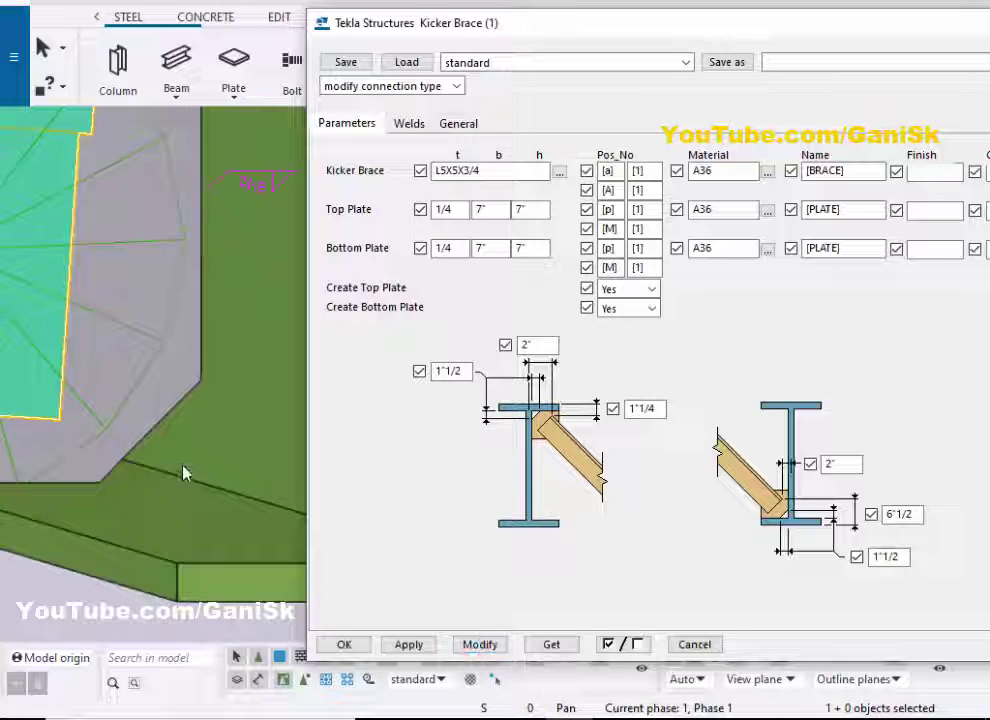
scroll(150, 440, up, 3)
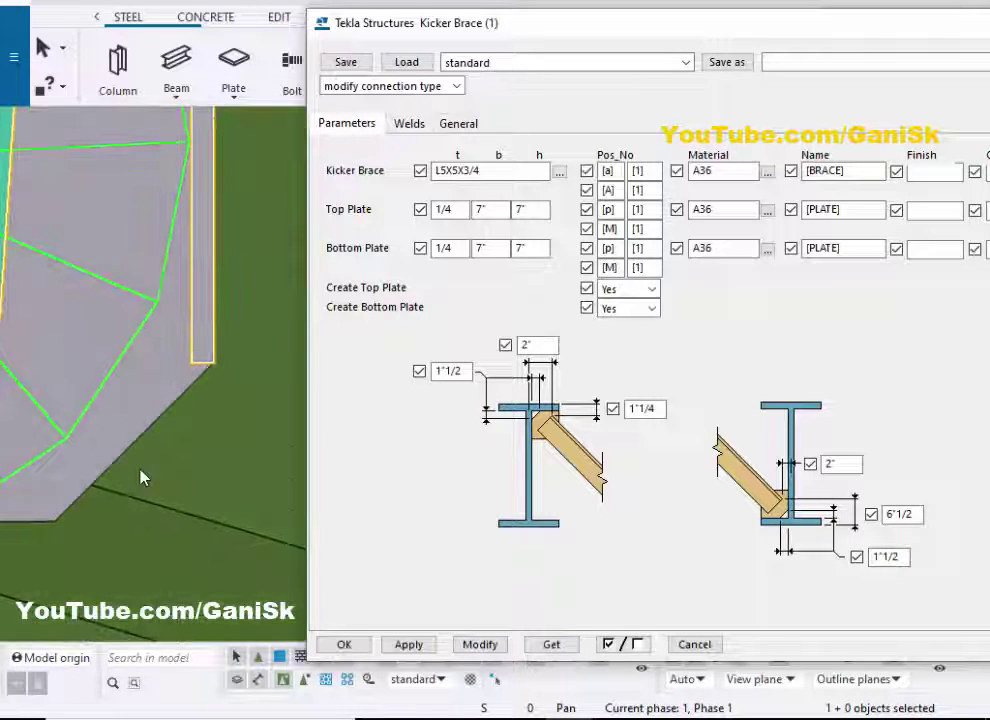
scroll(200, 490, up, 2)
scroll(185, 447, down, 5)
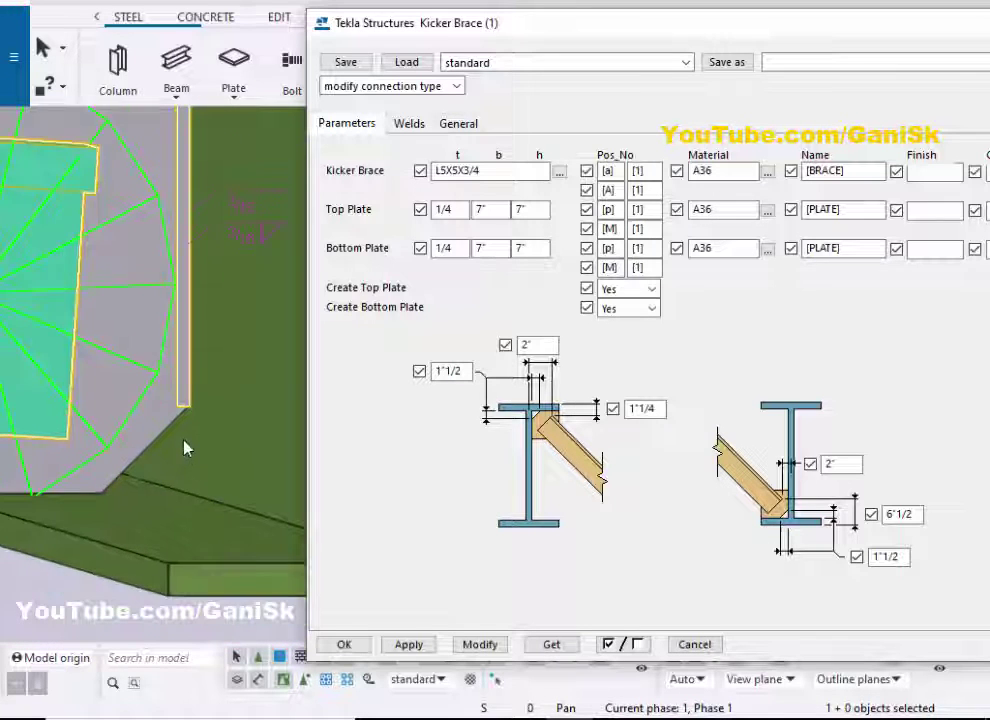
ctrl+middle_drag(200, 447, 210, 398)
scroll(210, 398, up, 2)
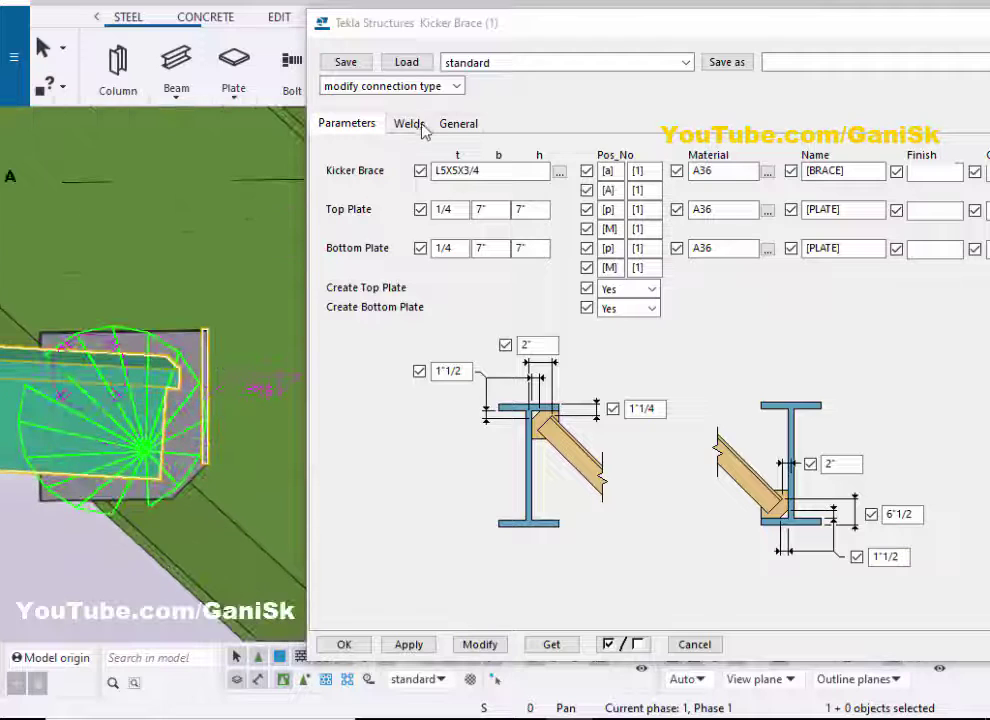
Review the weld settings of the kicker brace, examining the top and bottom weld sizes and the available weld types
click(409, 123)
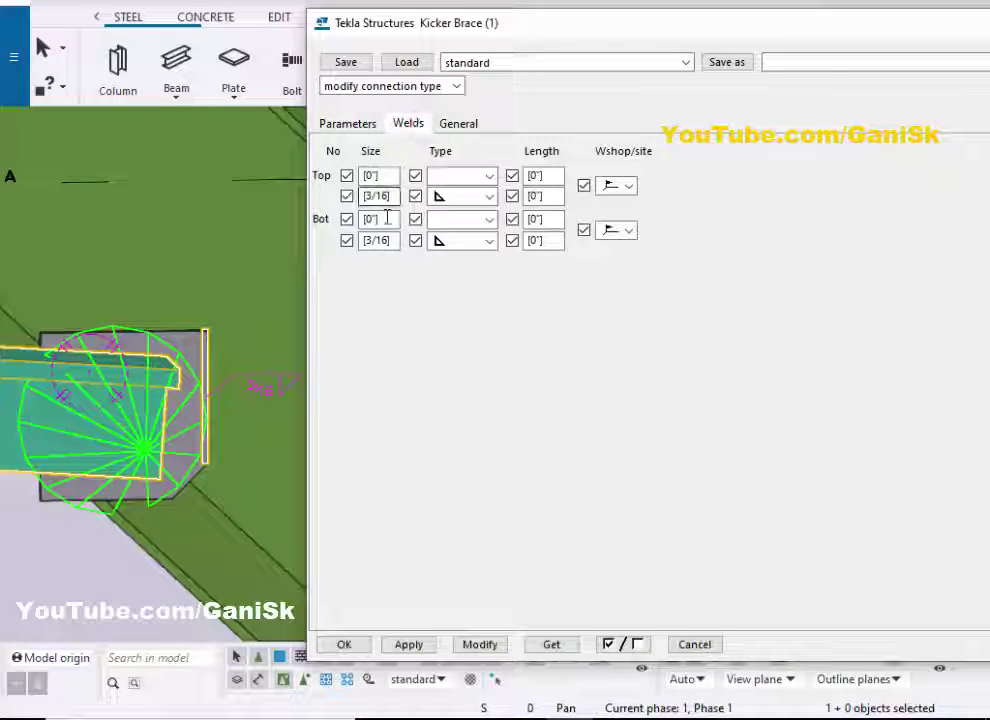
scroll(170, 442, up, 3)
scroll(240, 404, up, 2)
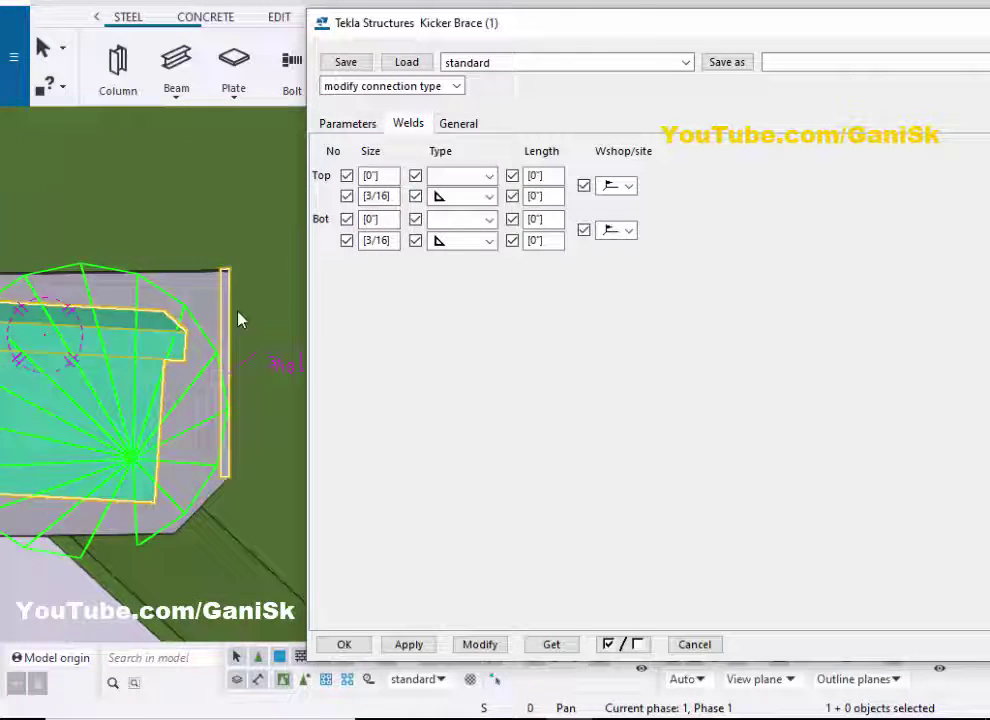
double_click(388, 196)
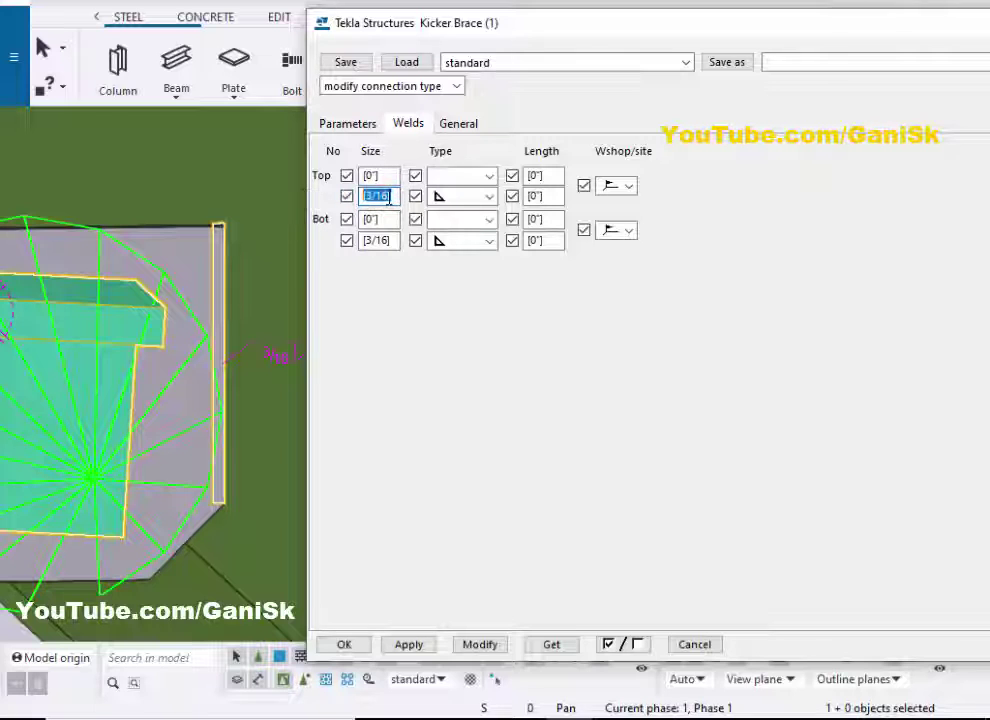
drag(392, 196, 352, 197)
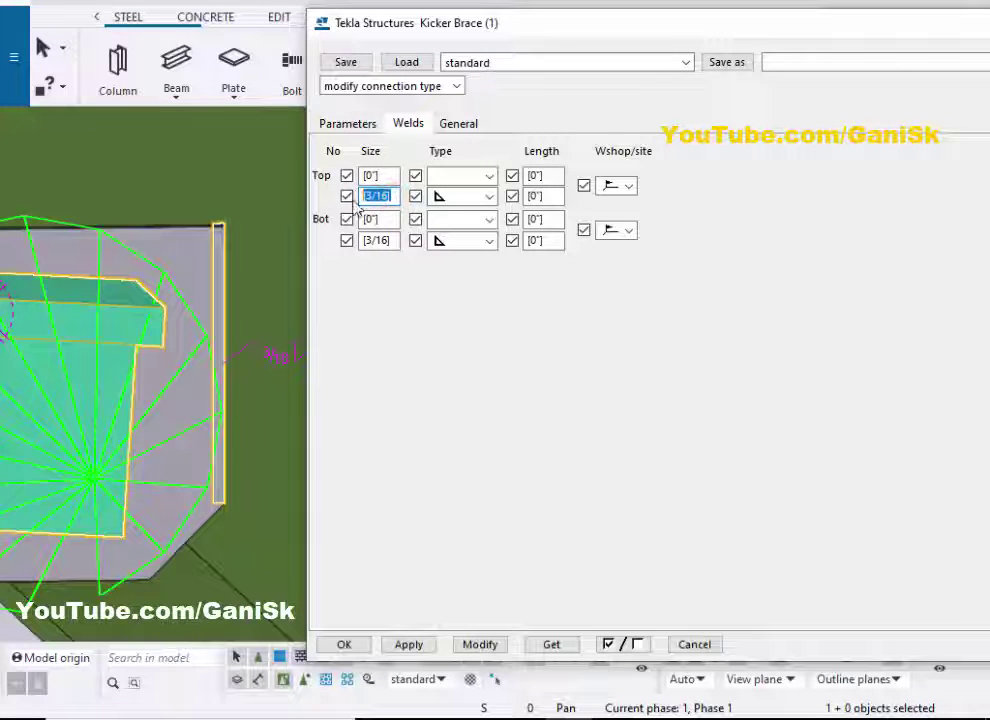
drag(389, 242, 336, 240)
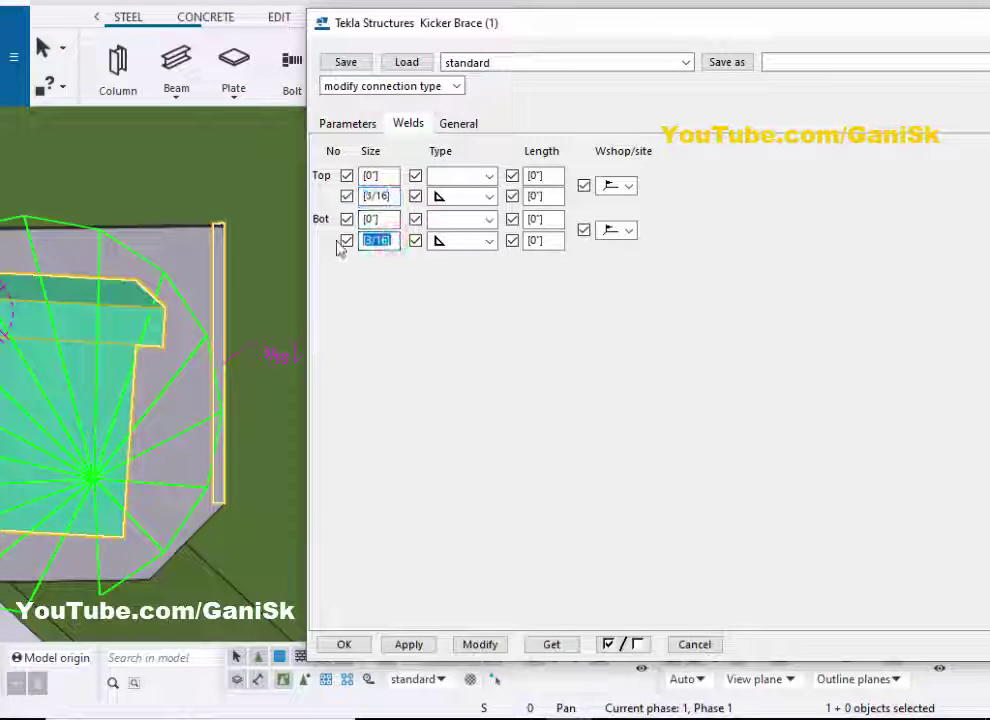
click(462, 197)
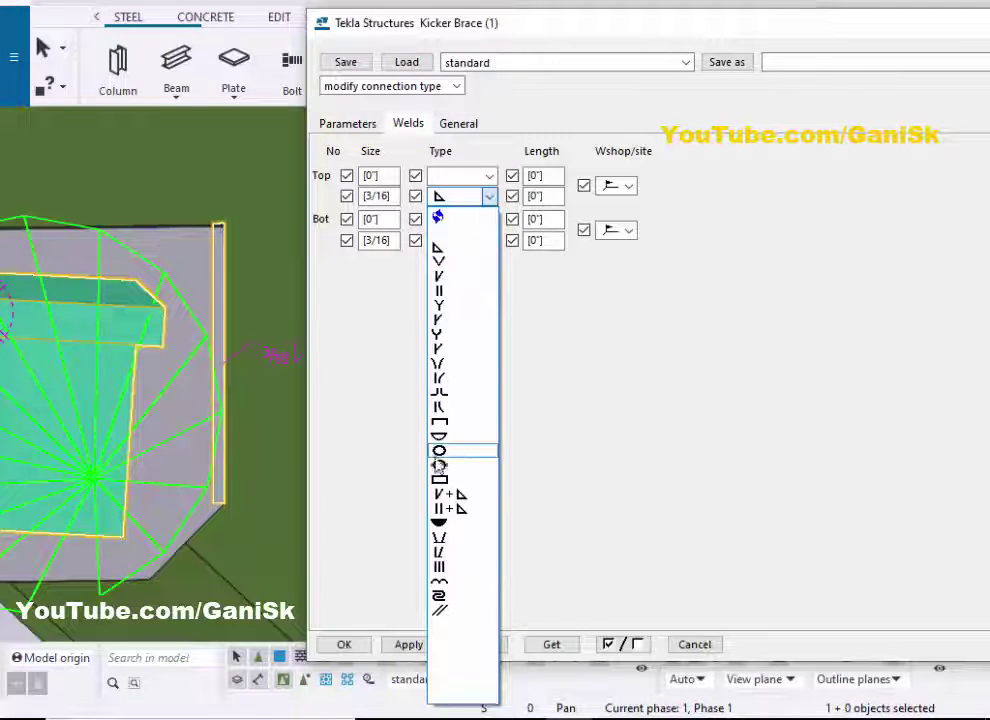
click(457, 195)
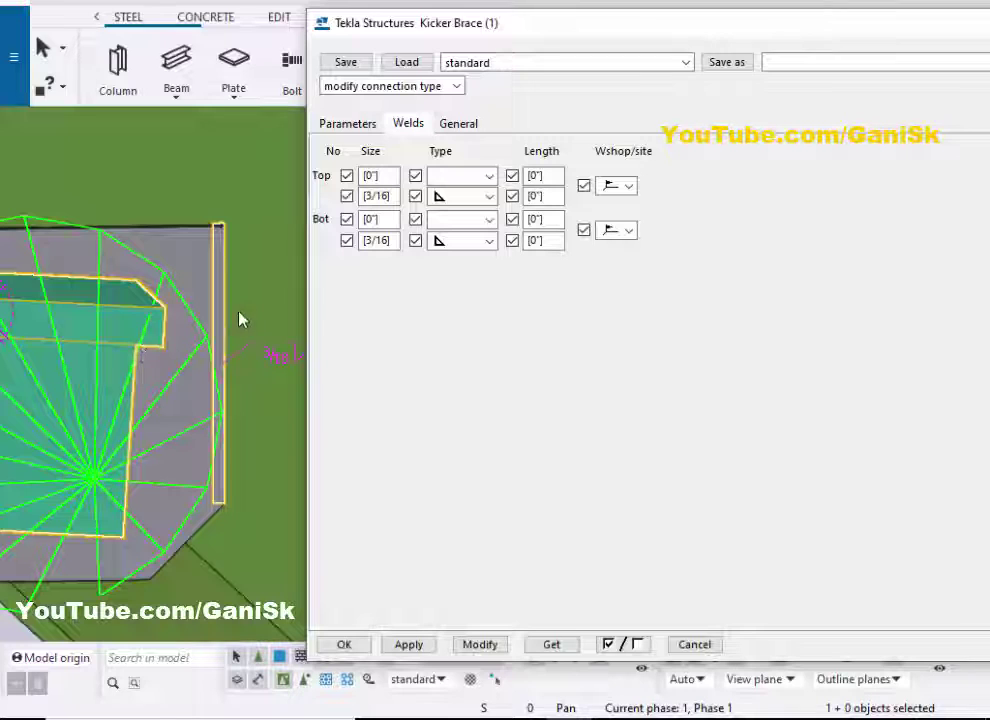
Switch both the top and bottom welds of the kicker brace to workshop welds and apply each change to the component
click(627, 188)
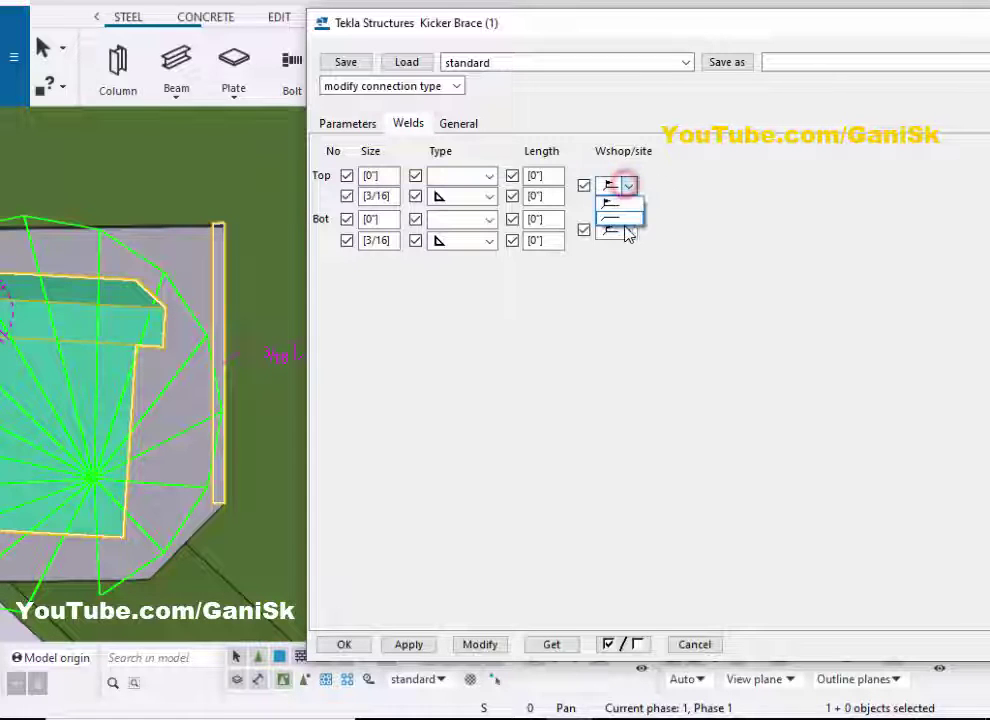
click(620, 228)
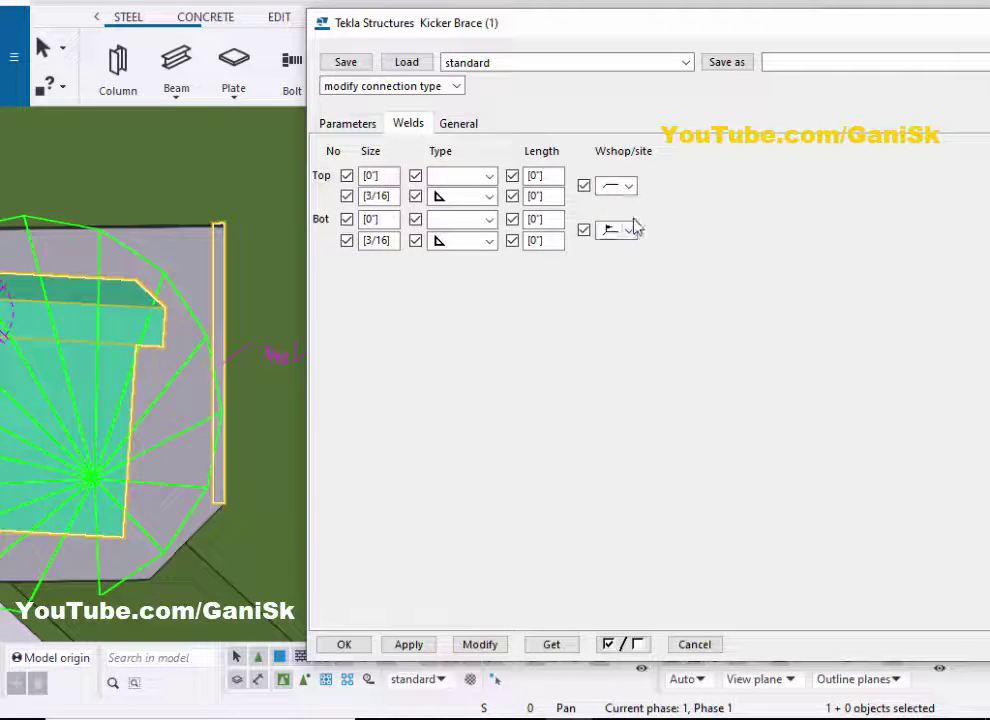
click(480, 644)
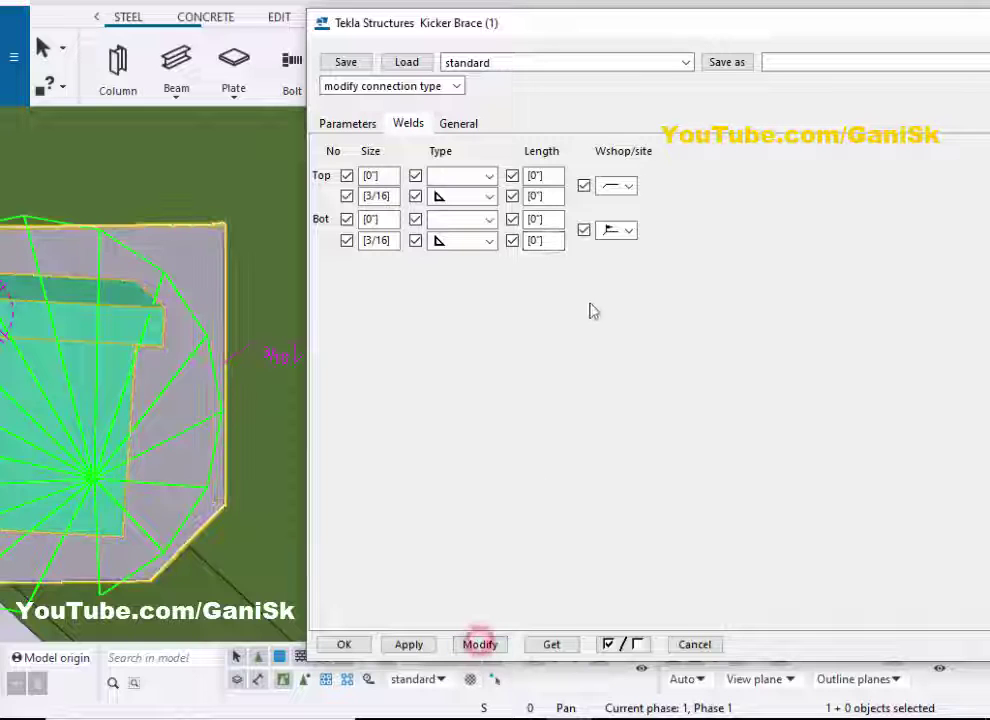
click(629, 230)
click(620, 264)
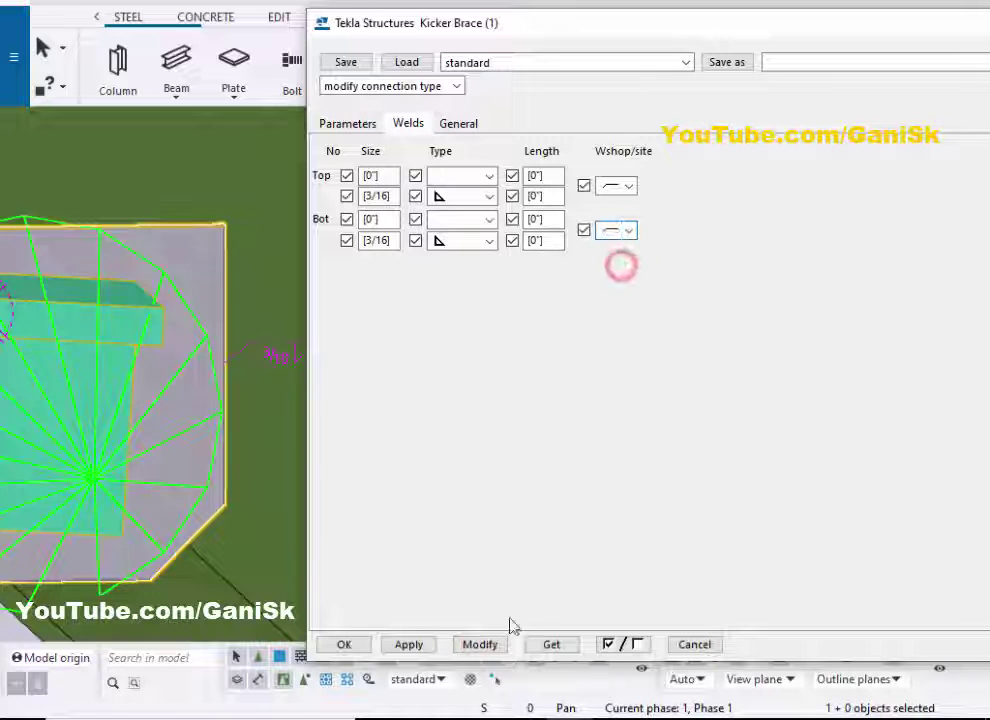
click(481, 645)
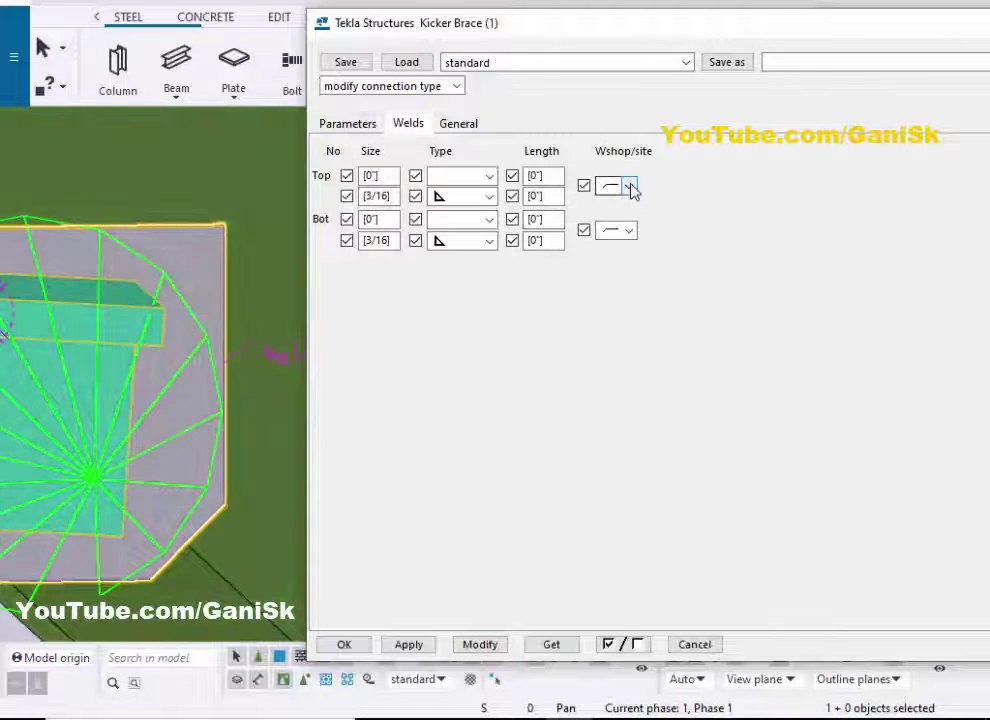
Set the top and bottom kicker brace welds to site welds, apply them to the component and close its properties
click(630, 186)
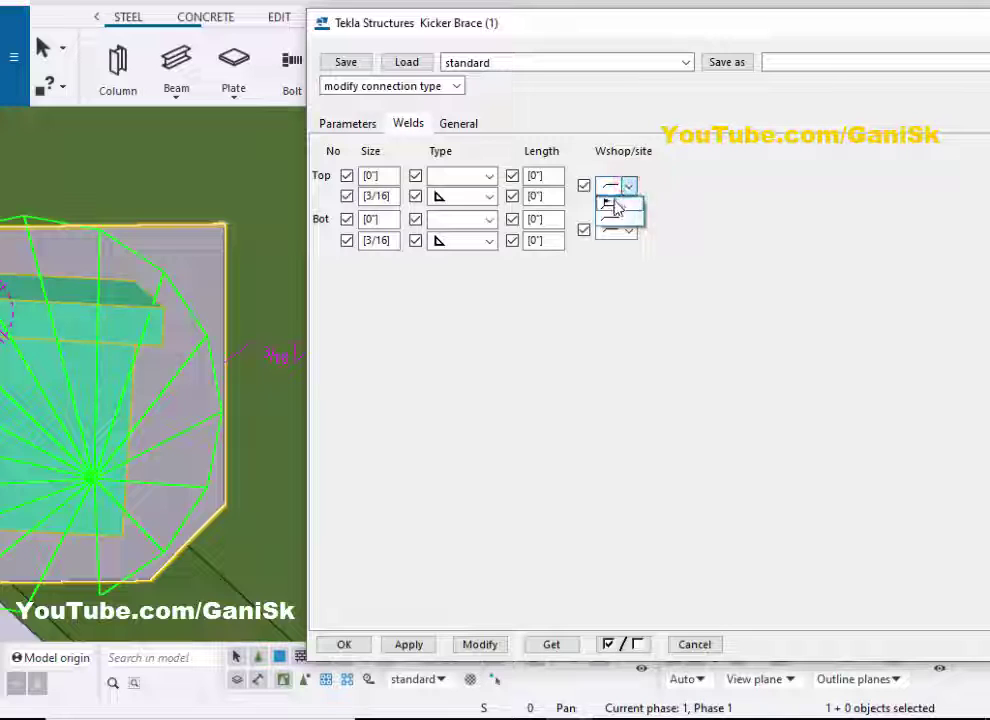
click(615, 204)
click(629, 231)
click(618, 249)
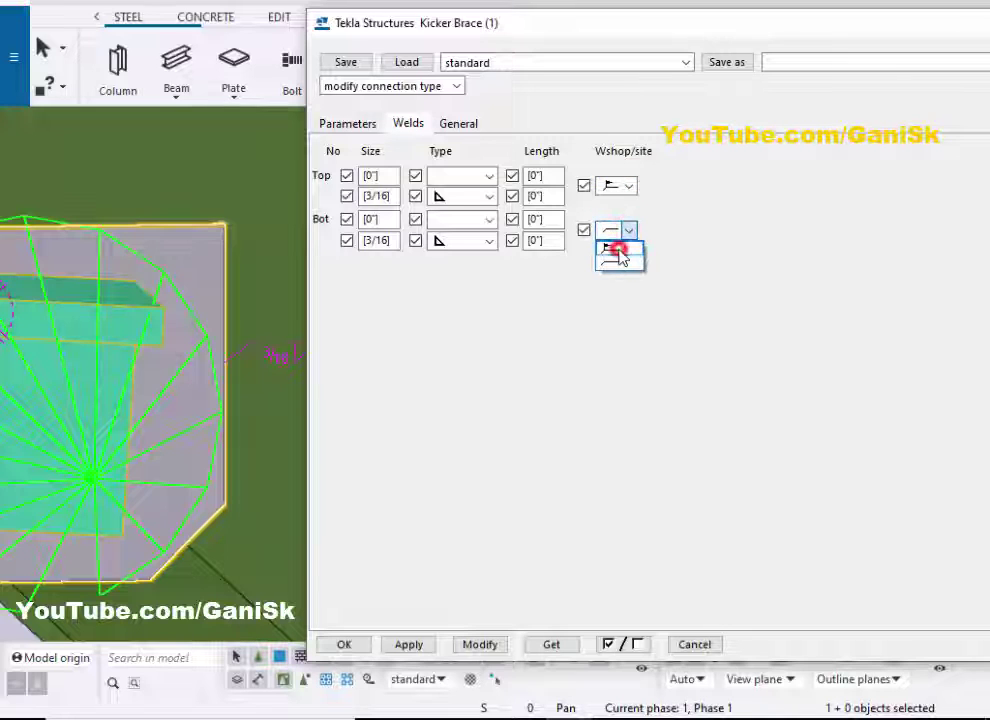
click(478, 644)
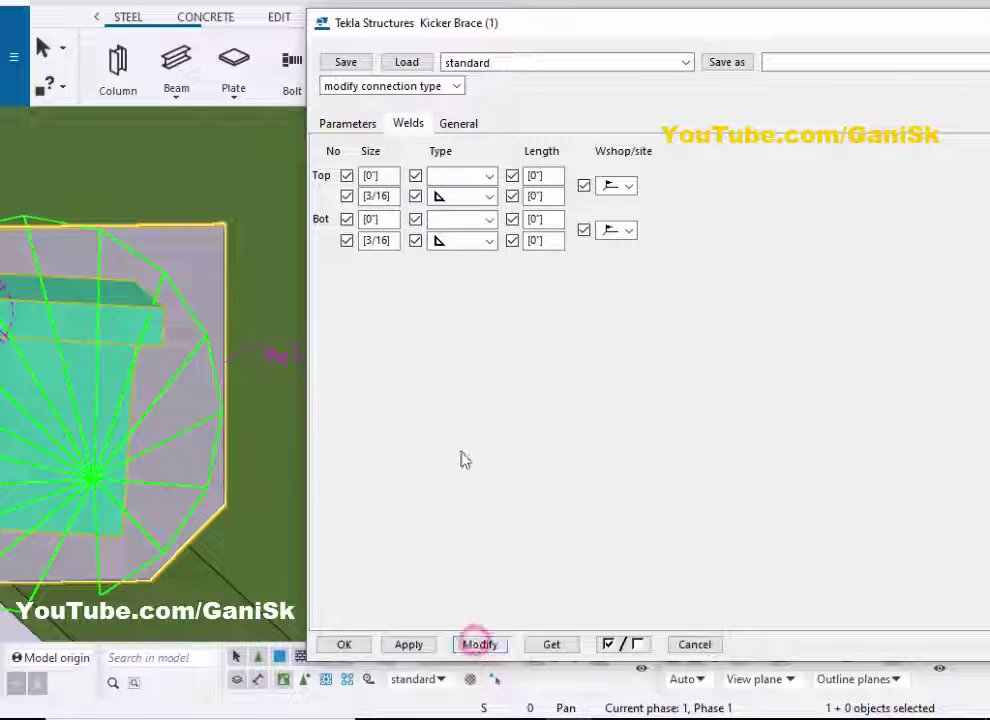
click(409, 644)
click(343, 644)
Redraw the view and examine the complete kicker brace spanning between the two W24X68 beams
scroll(435, 436, down, 2)
scroll(435, 436, down, 5)
click(543, 324)
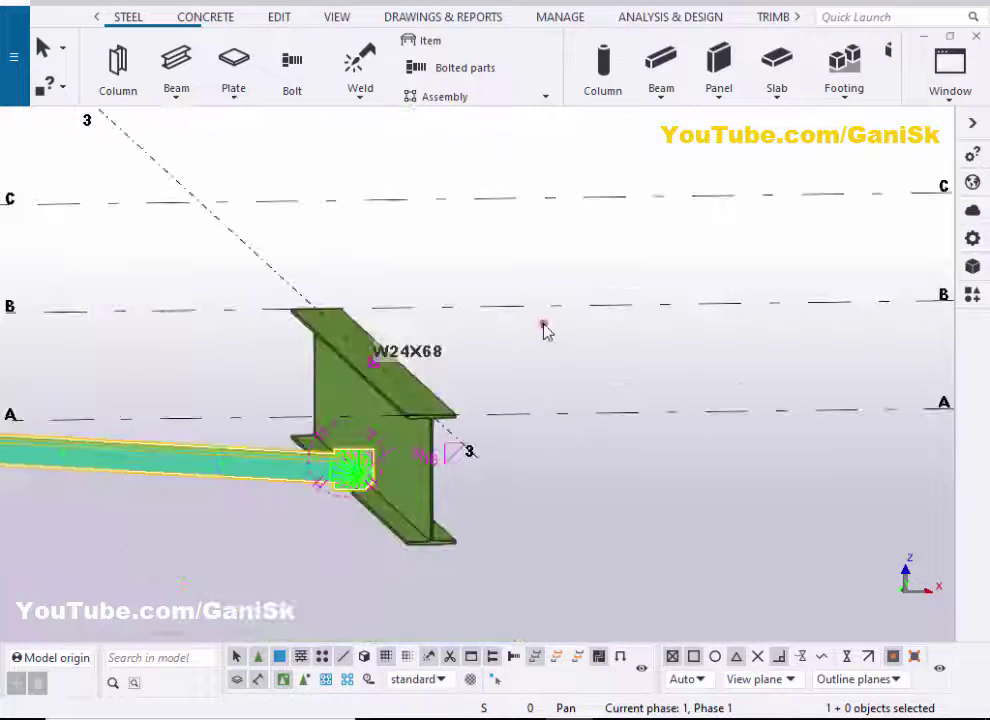
right_click(517, 255)
click(564, 369)
scroll(564, 372, down, 3)
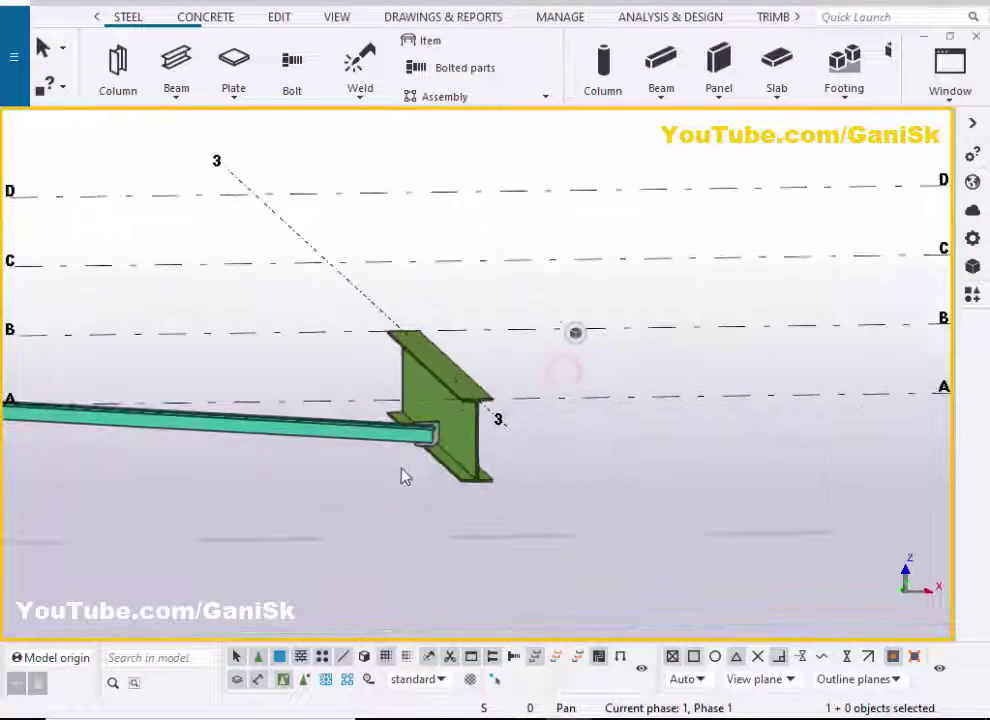
scroll(404, 475, up, 6)
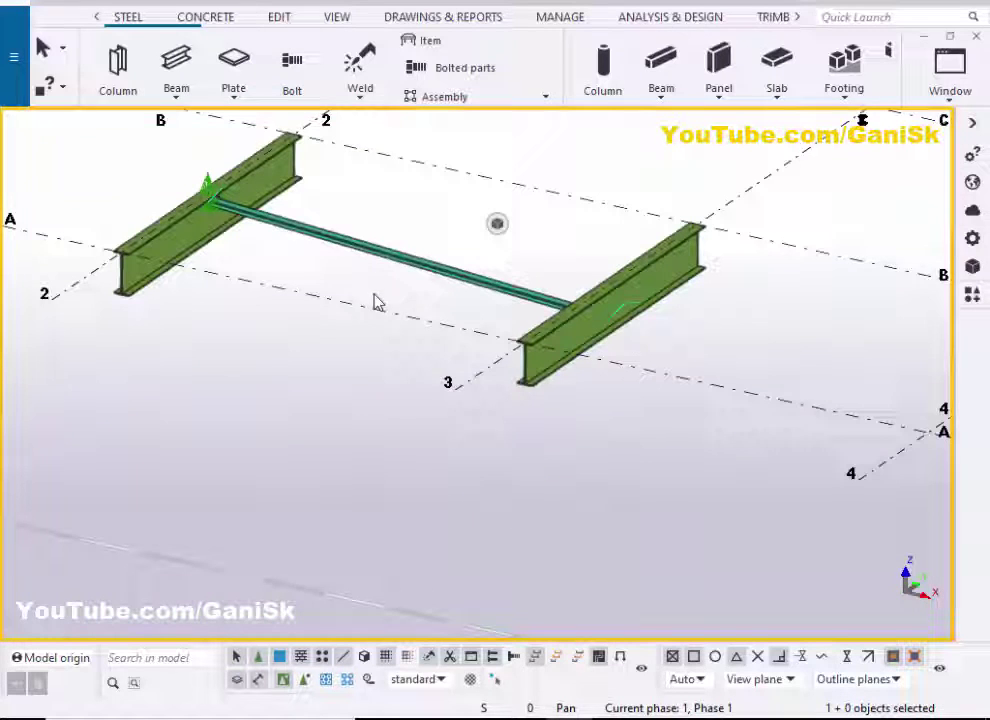
ctrl+middle_drag(378, 303, 417, 268)
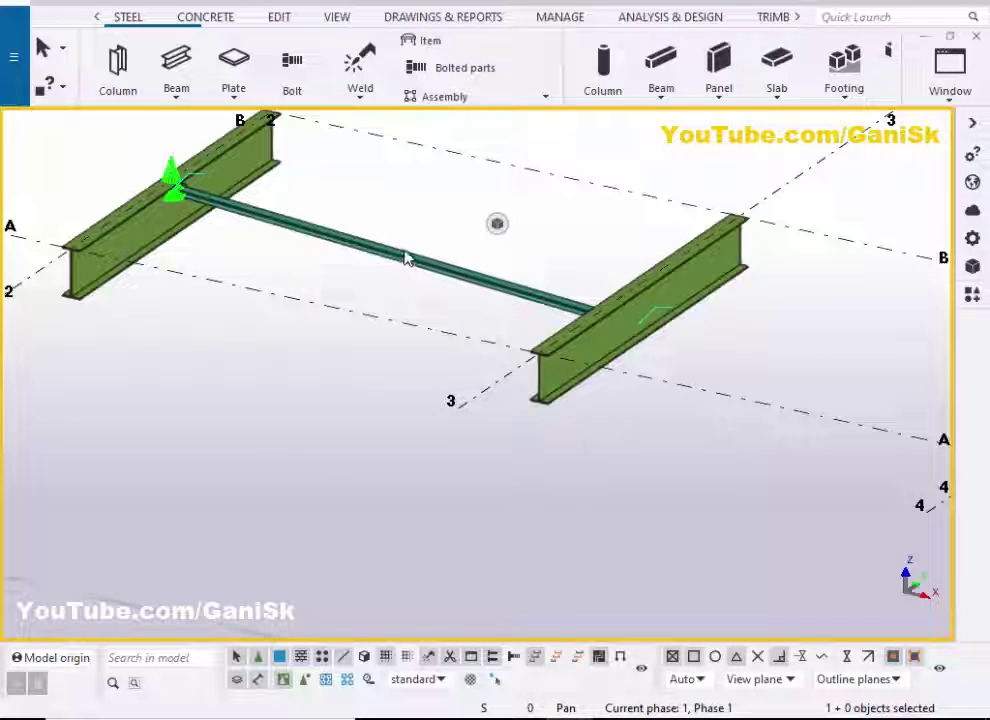
scroll(406, 254, down, 3)
middle_drag(254, 266, 269, 290)
scroll(271, 288, up, 2)
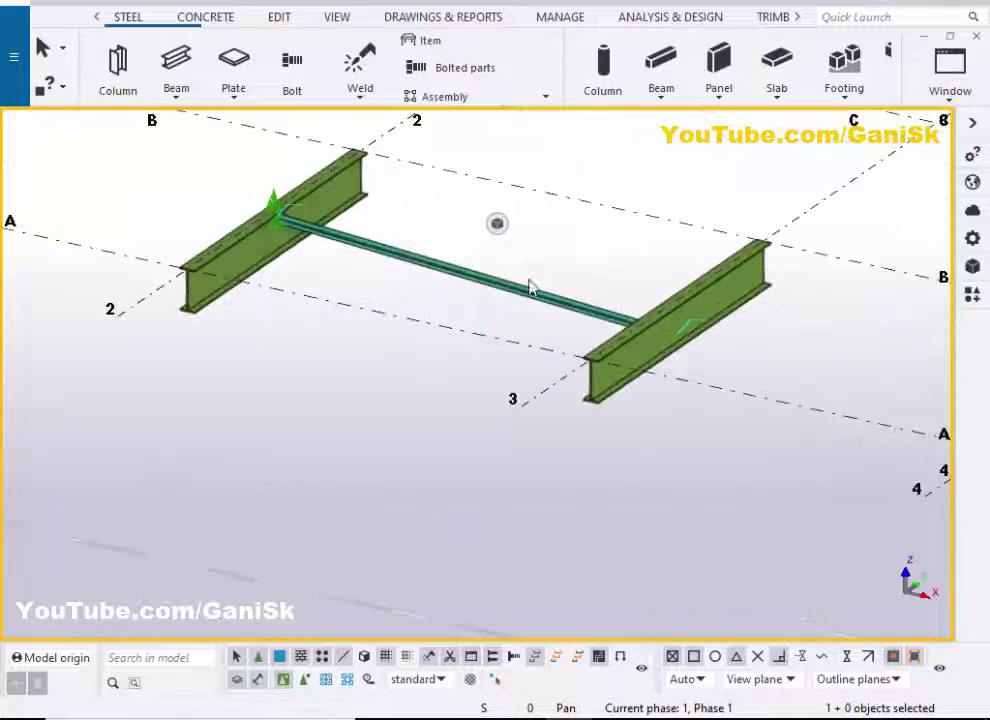
ctrl+middle_drag(378, 292, 326, 281)
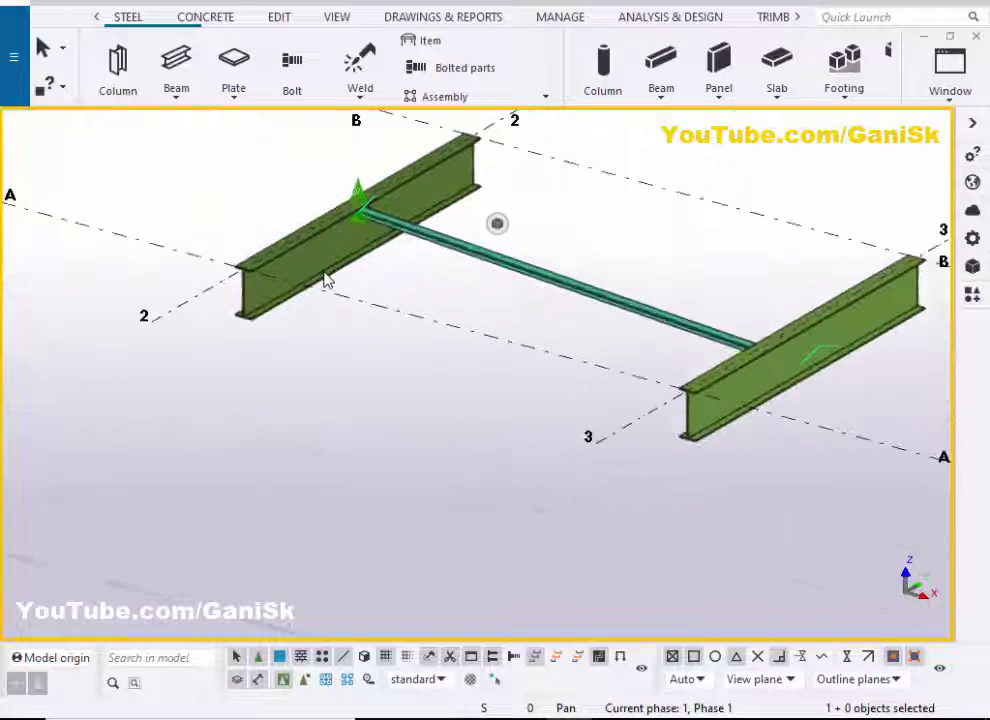
Move the W24X68 beam on grid line 2 linearly by 4' in Z and end the move command
click(328, 268)
right_click(328, 267)
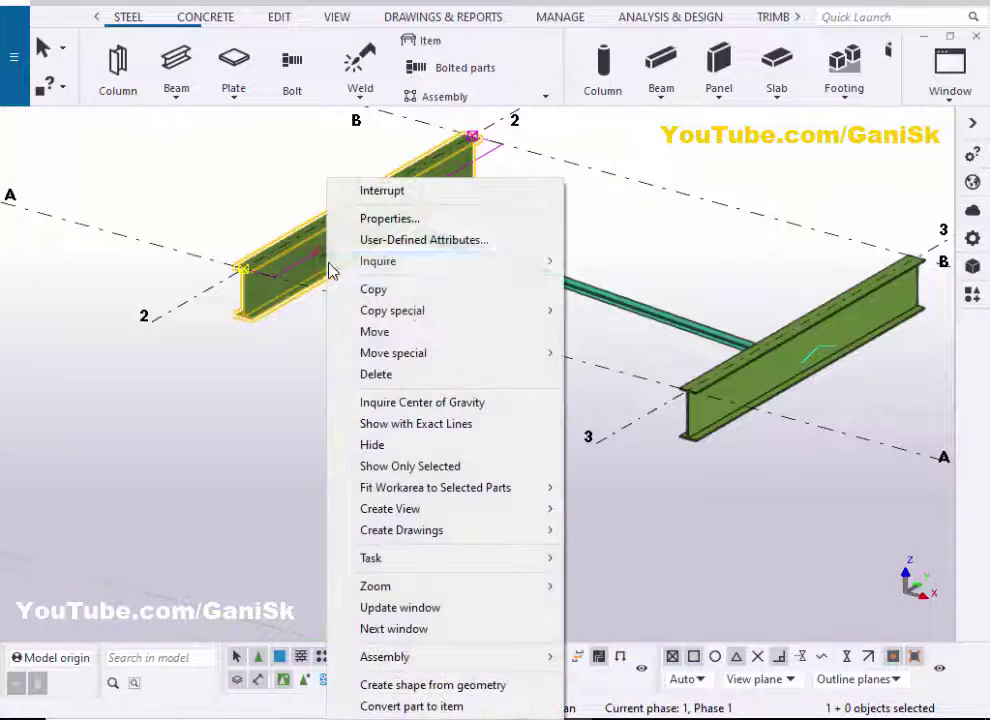
mouse_move(477, 355)
click(605, 354)
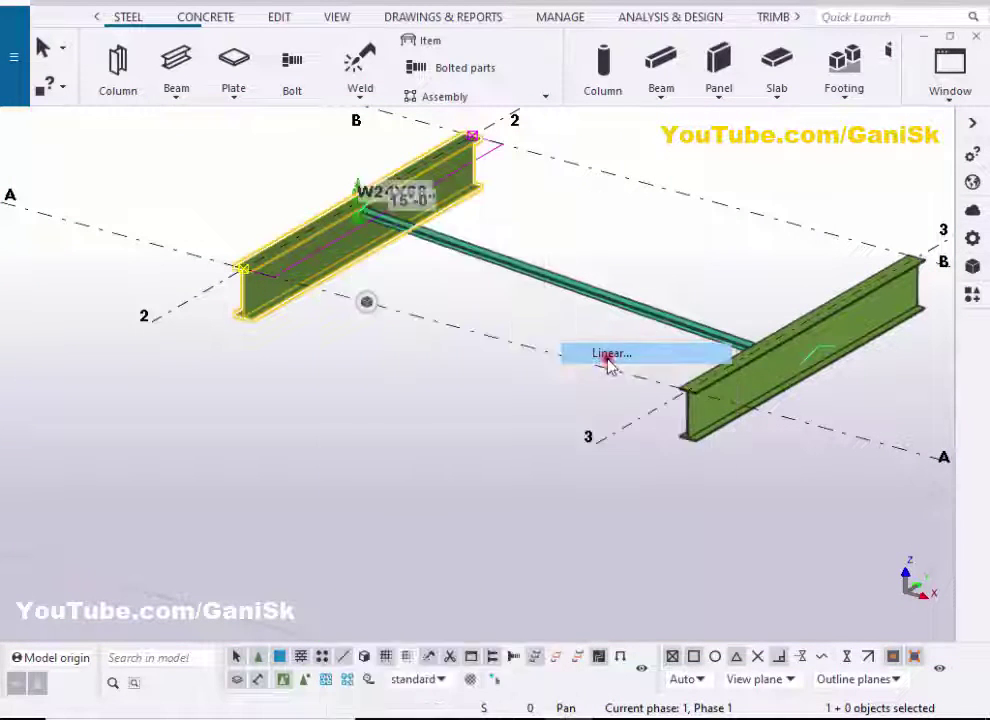
click(512, 339)
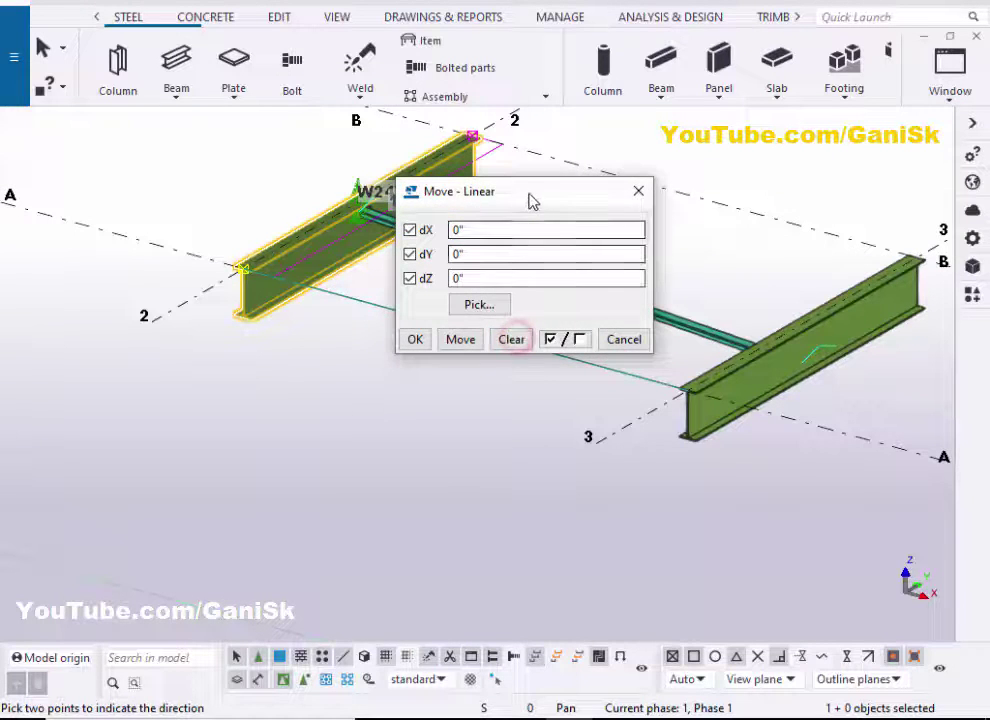
drag(531, 199, 751, 177)
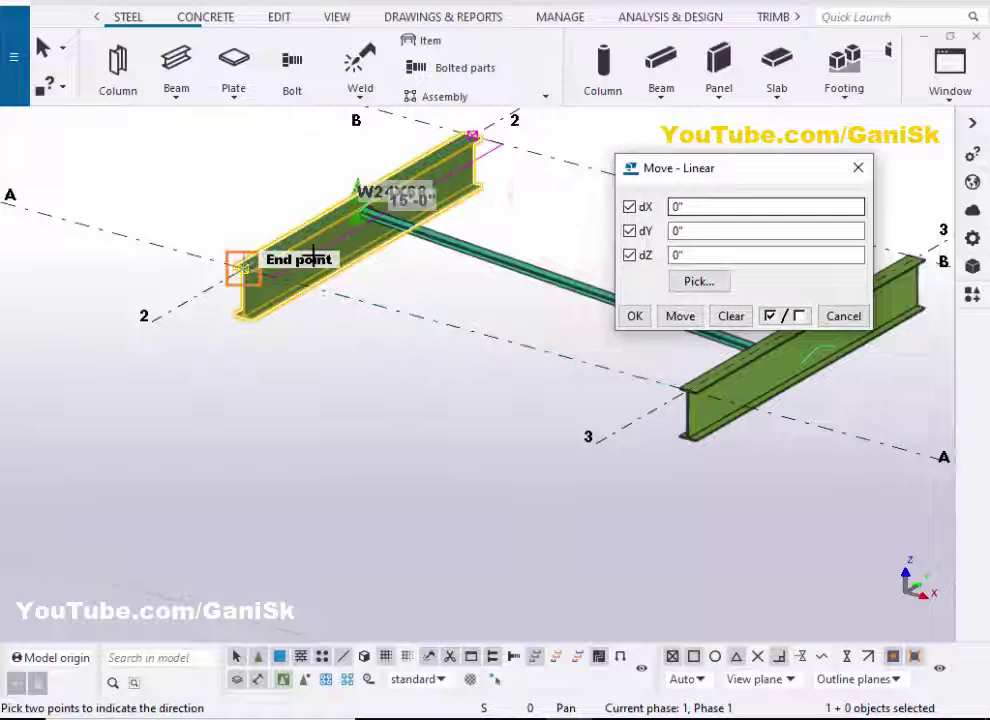
double_click(690, 257)
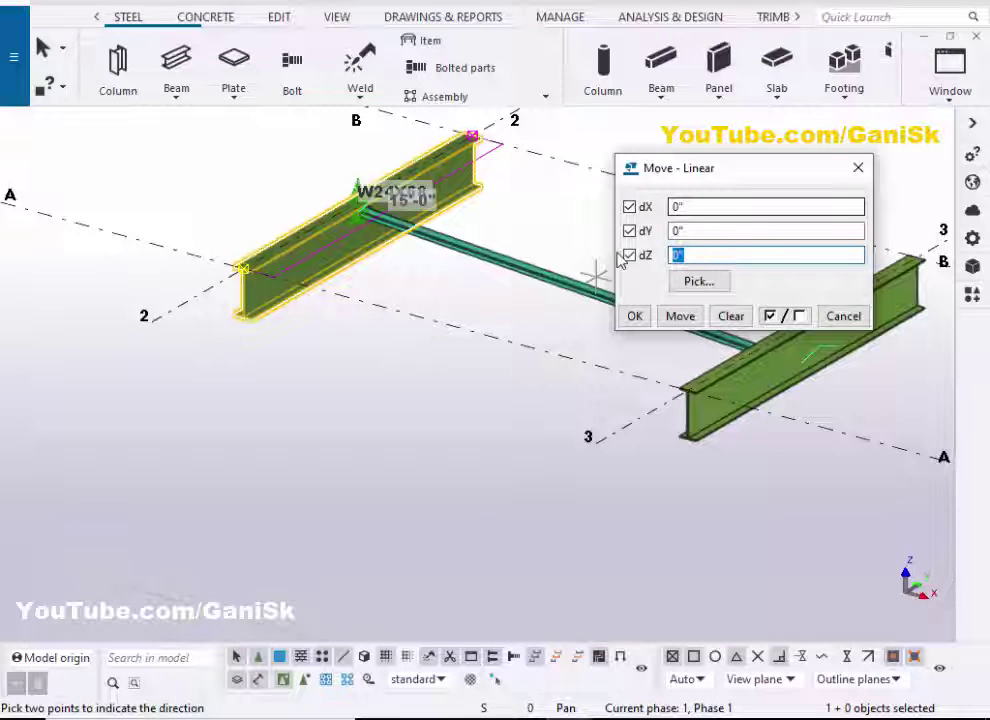
text(4')
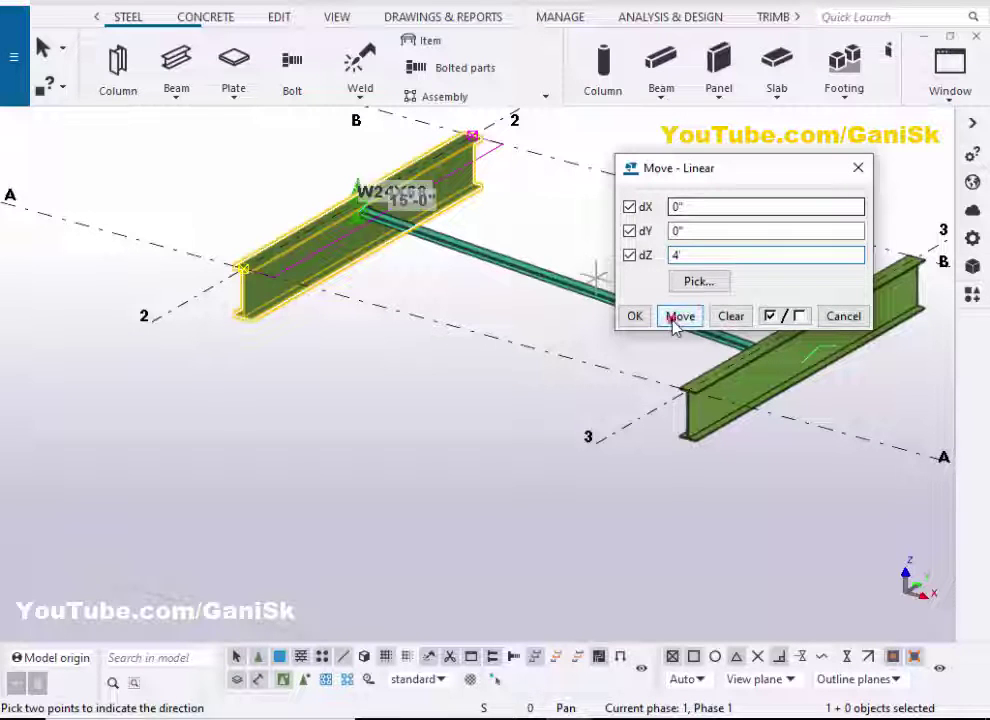
click(680, 316)
click(634, 316)
scroll(254, 484, down, 2)
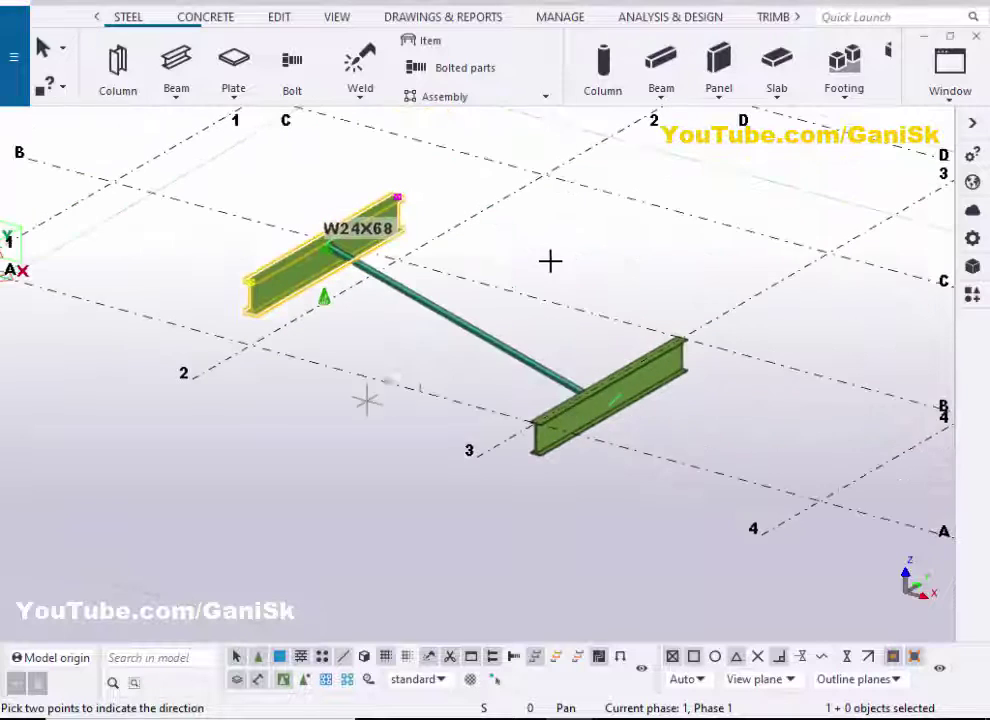
right_click(548, 238)
click(566, 250)
click(603, 264)
Redraw the view and inspect both ends of the sloped brace where it meets the raised and the lower beam
right_click(561, 214)
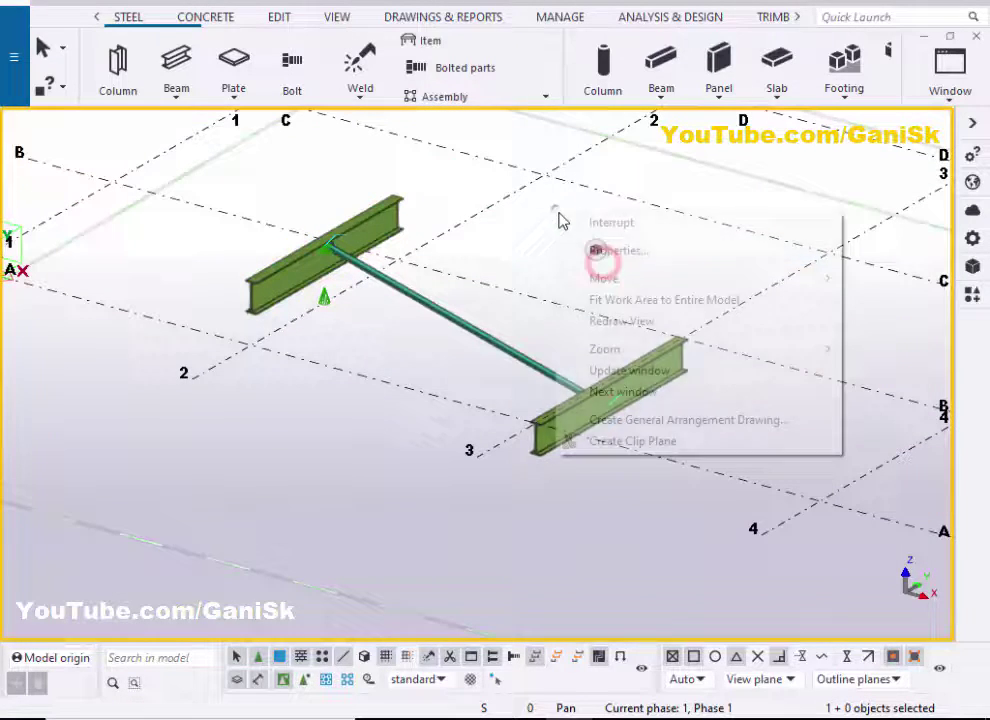
click(614, 323)
mouse_move(526, 325)
ctrl+middle_down()
mouse_move(389, 316)
mouse_move(521, 267)
mouse_move(323, 353)
mouse_move(278, 291)
mouse_move(265, 358)
ctrl+middle_up()
scroll(279, 316, up, 8)
scroll(303, 305, down, 2)
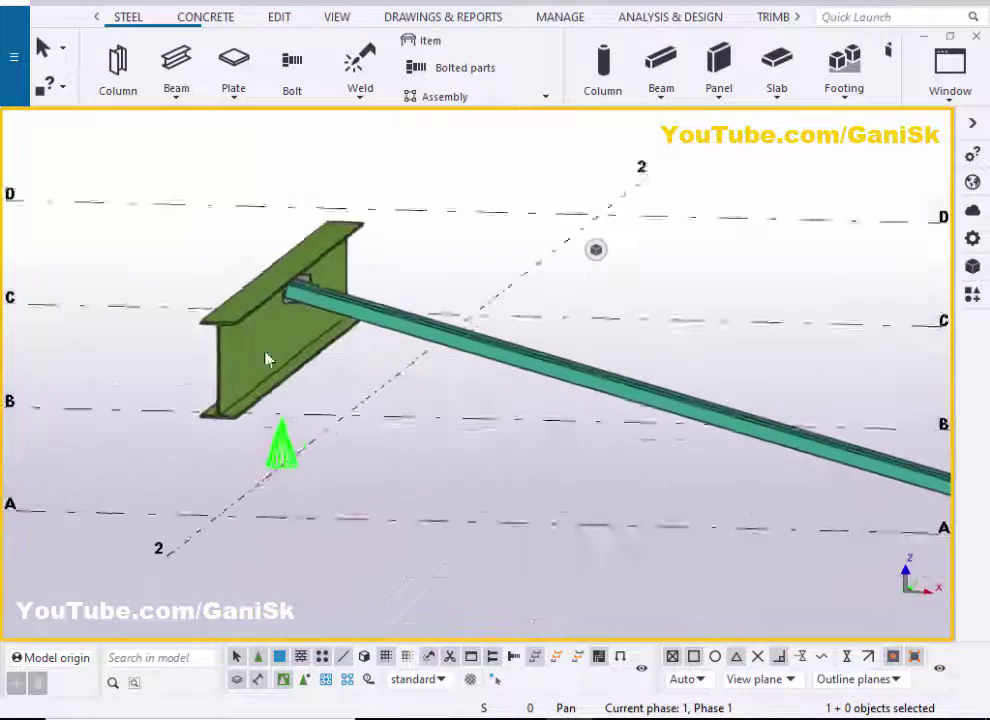
scroll(316, 270, up, 4)
scroll(347, 306, down, 6)
mouse_move(347, 306)
ctrl+middle_down()
mouse_move(499, 303)
mouse_move(754, 376)
mouse_move(723, 398)
mouse_move(546, 345)
mouse_move(490, 366)
ctrl+middle_up()
scroll(490, 368, down, 4)
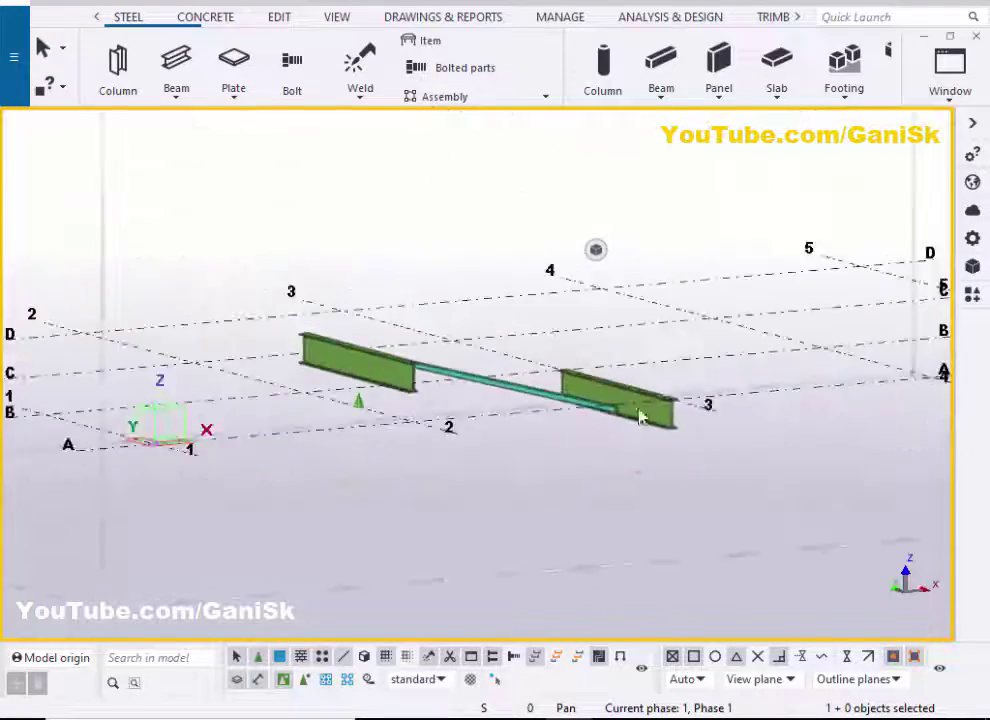
scroll(630, 411, up, 6)
scroll(621, 409, down, 5)
ctrl+middle_drag(621, 409, 456, 421)
scroll(458, 422, down, 3)
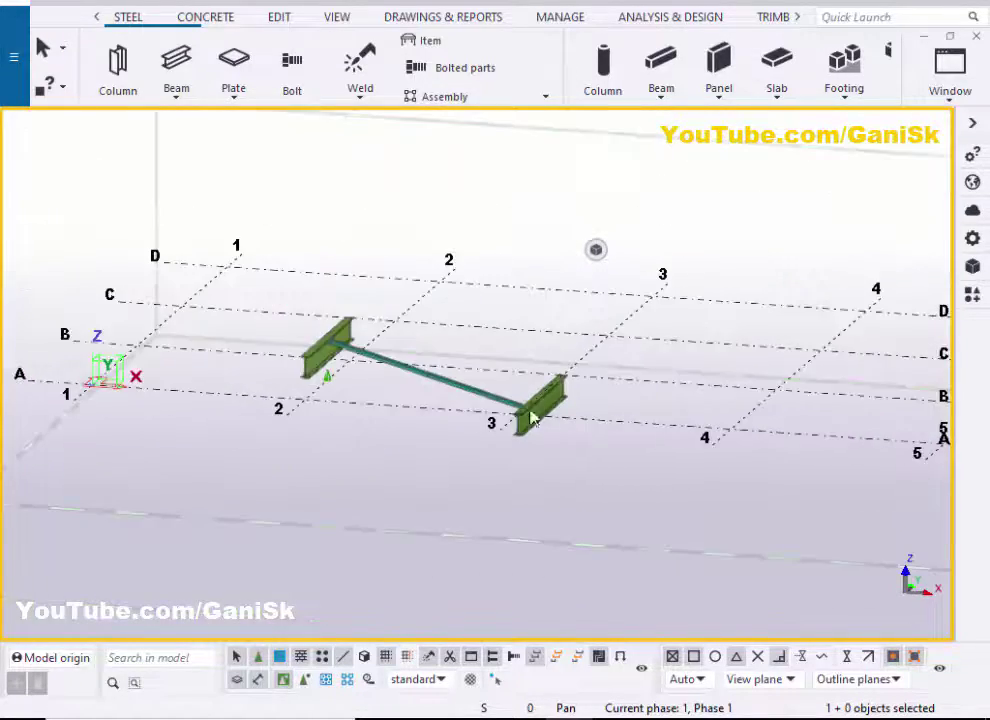
Examine the overall sloped brace between the grid 2 and grid 3 beams from an angled view
ctrl+middle_drag(529, 408, 450, 417)
scroll(468, 413, up, 3)
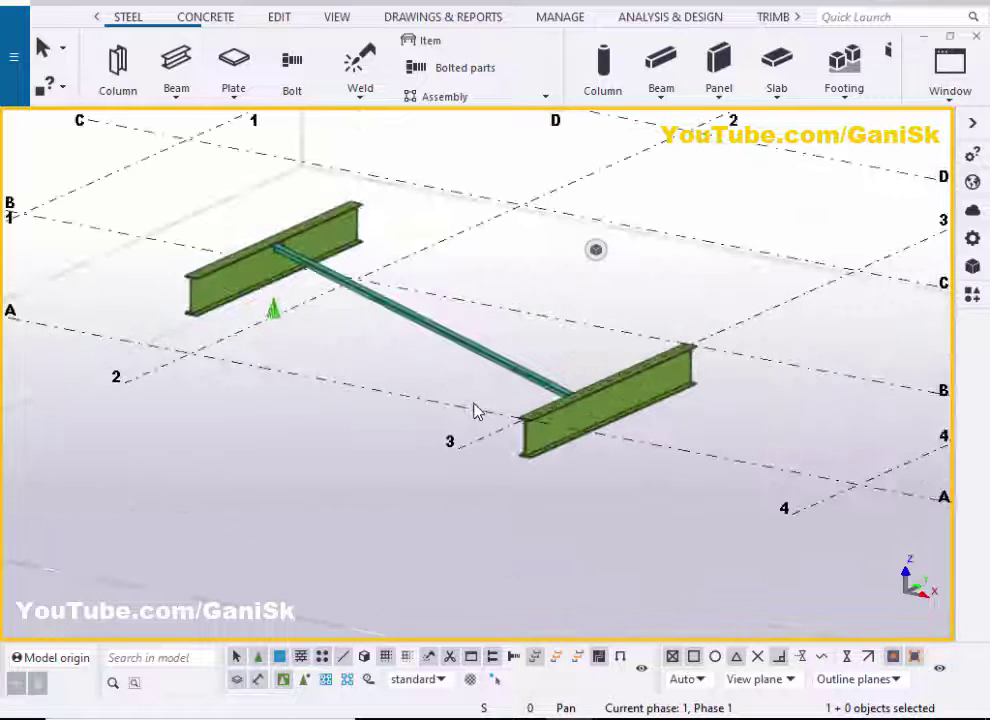
scroll(478, 410, up, 2)
scroll(477, 398, down, 2)
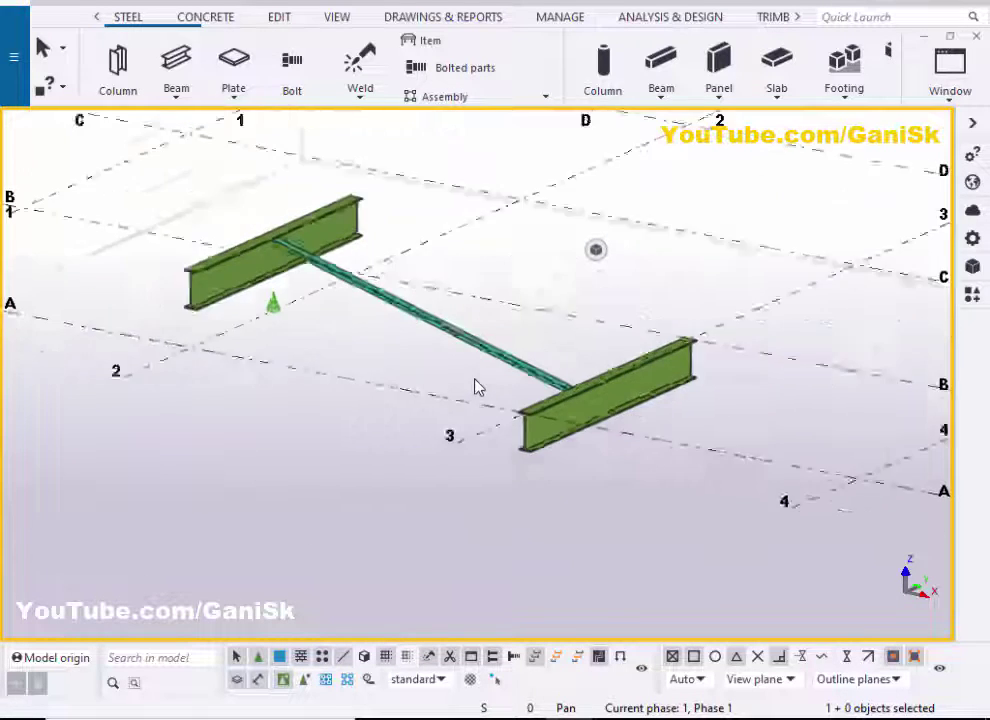
scroll(473, 387, up, 3)
scroll(451, 400, down, 3)
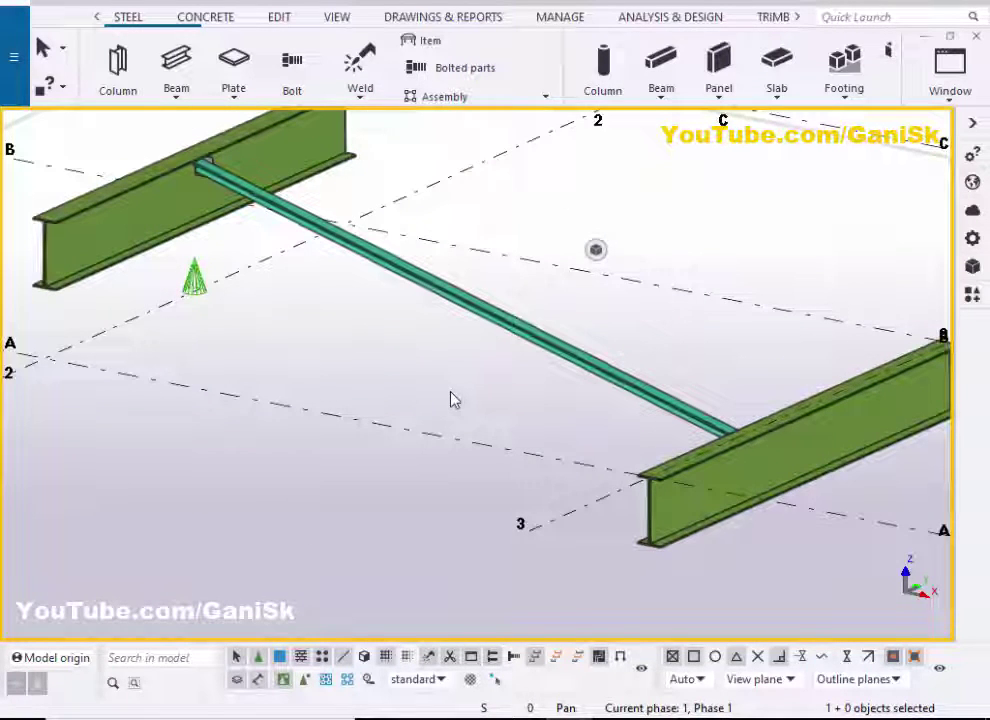
ctrl+middle_drag(442, 398, 409, 418)
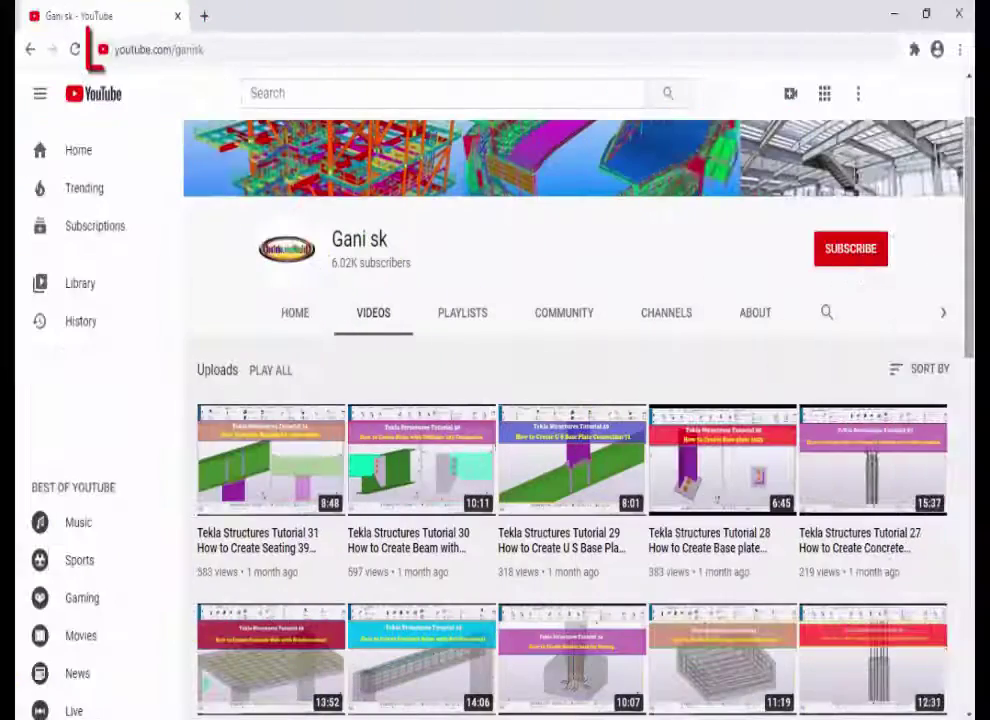